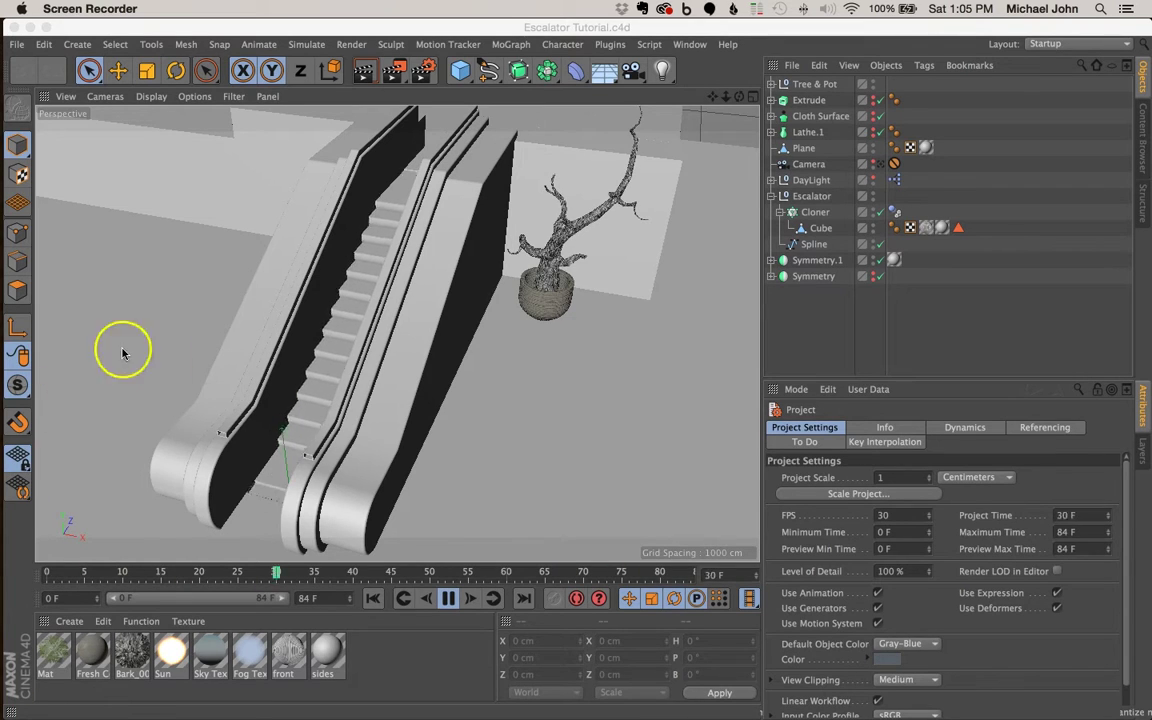
{"action": "left_click", "coordinate": [440, 623]}
{"action": "left_click", "coordinate": [432, 522]}
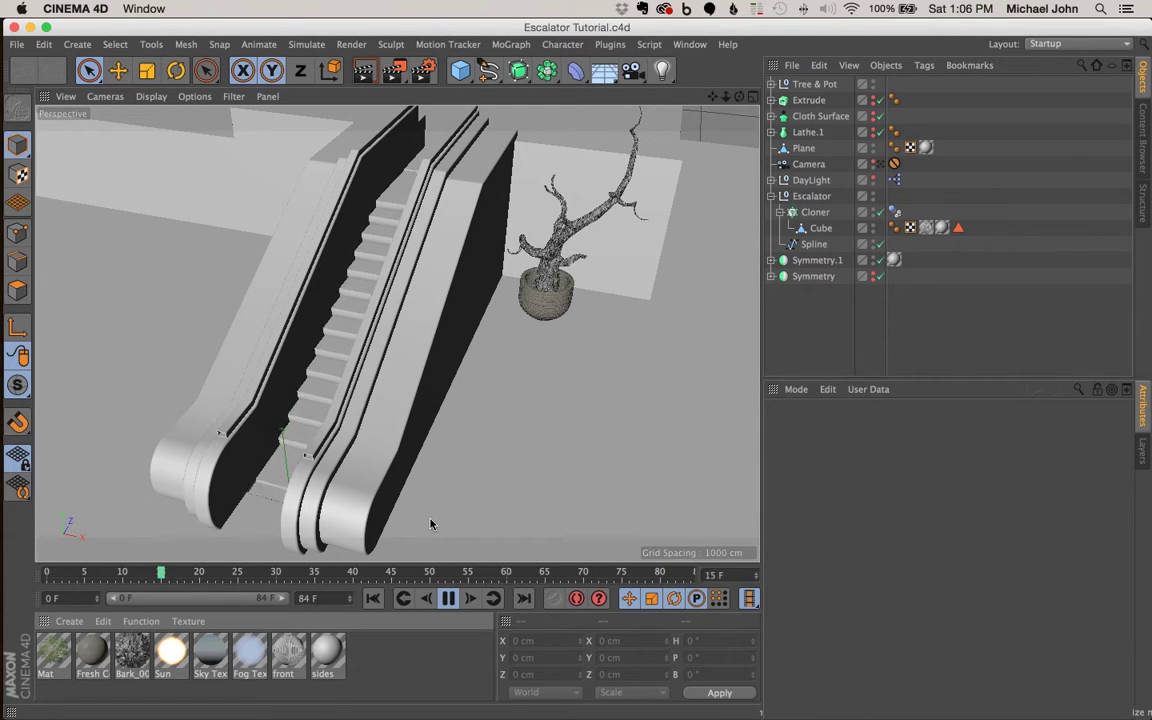
{"action": "left_click", "coordinate": [441, 397]}
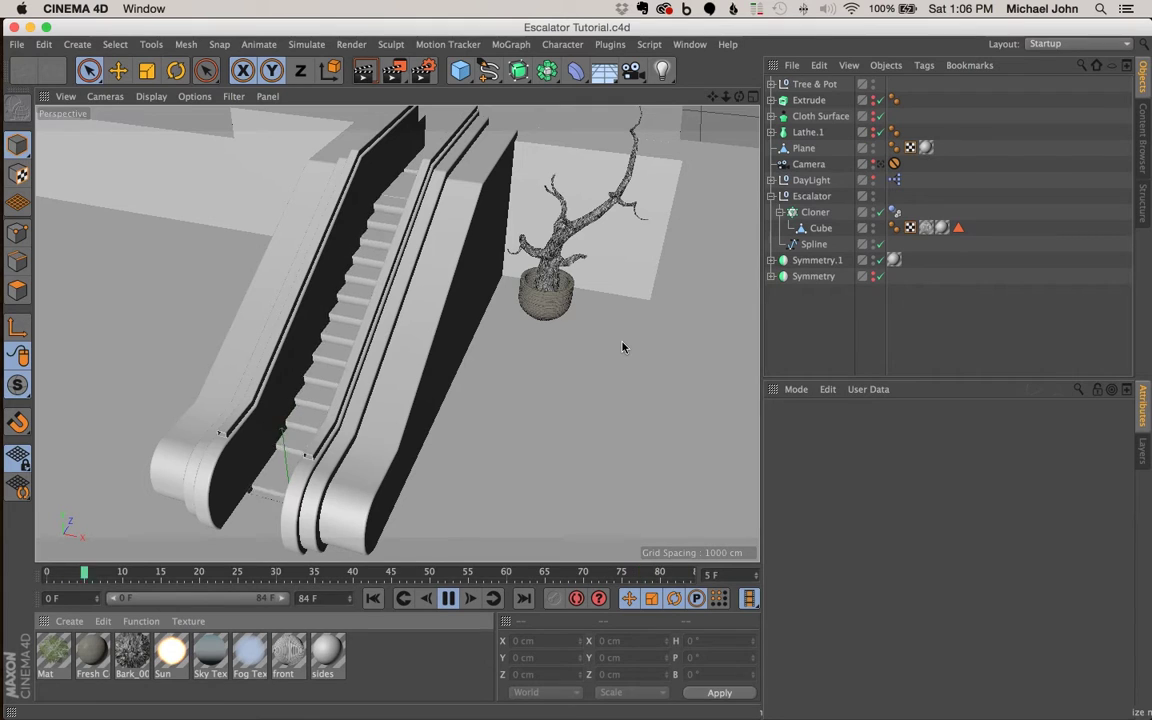
Step: Save and close the finished Escalator Tutorial.c4d project, leaving the empty untitled scene to work in
{"action": "left_click", "coordinate": [18, 45]}
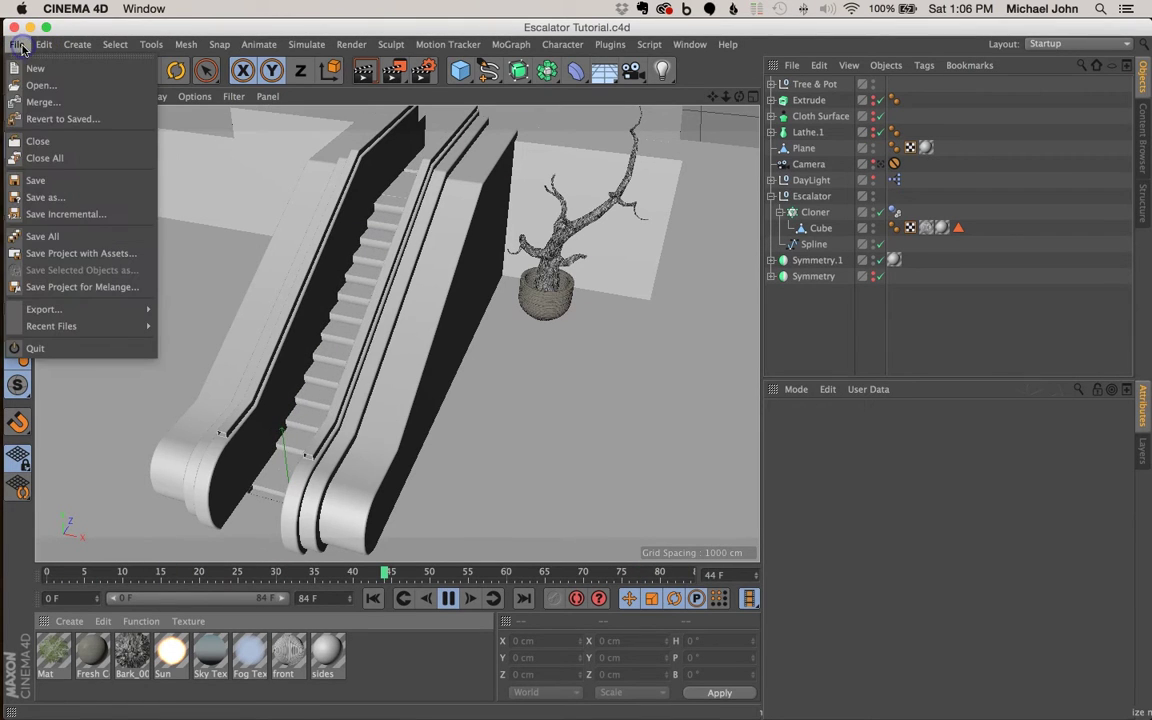
{"action": "left_click", "coordinate": [45, 180]}
{"action": "left_click", "coordinate": [22, 45]}
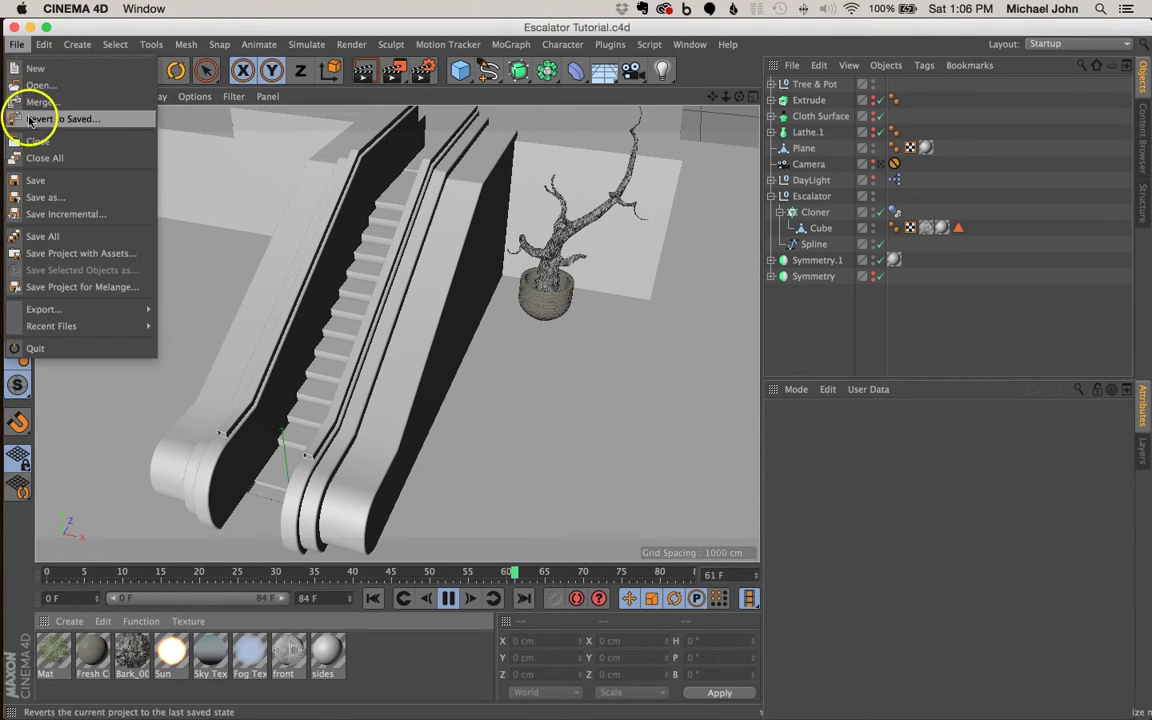
{"action": "left_click", "coordinate": [37, 141]}
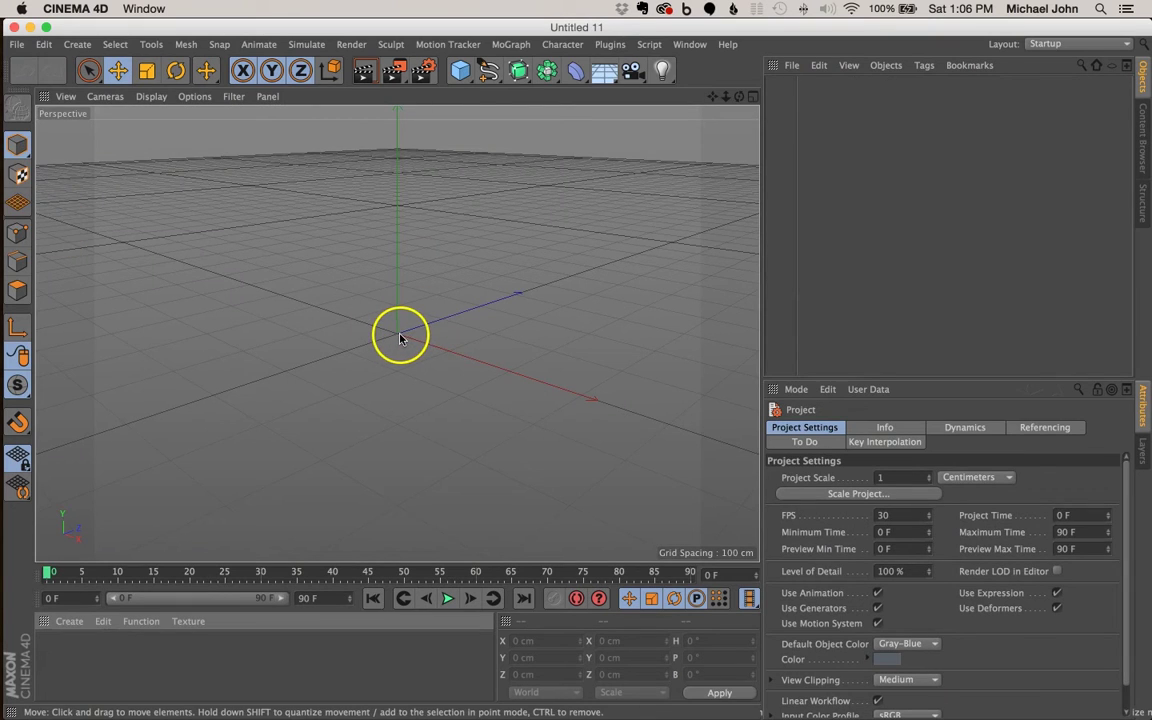
Step: Add a cube primitive at the origin of the empty scene
{"action": "left_click_drag", "start_coordinate": [400, 338], "coordinate": [522, 338], "text": "alt"}
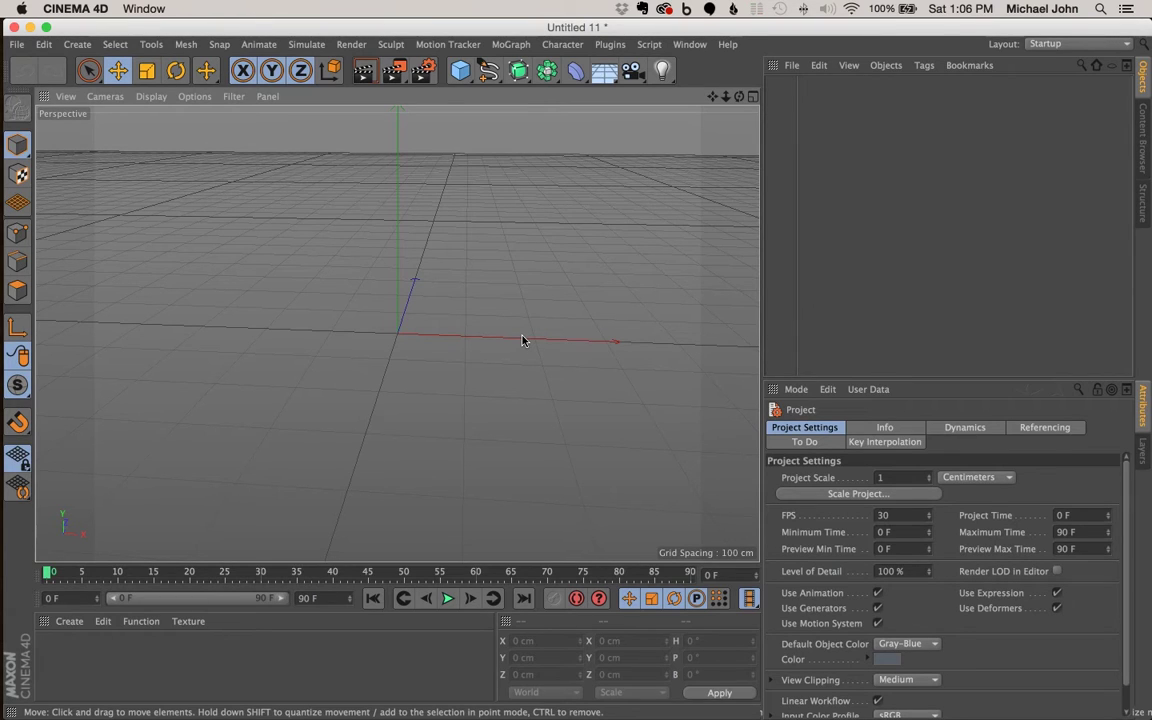
{"action": "left_click", "coordinate": [488, 276]}
{"action": "left_click", "coordinate": [461, 72]}
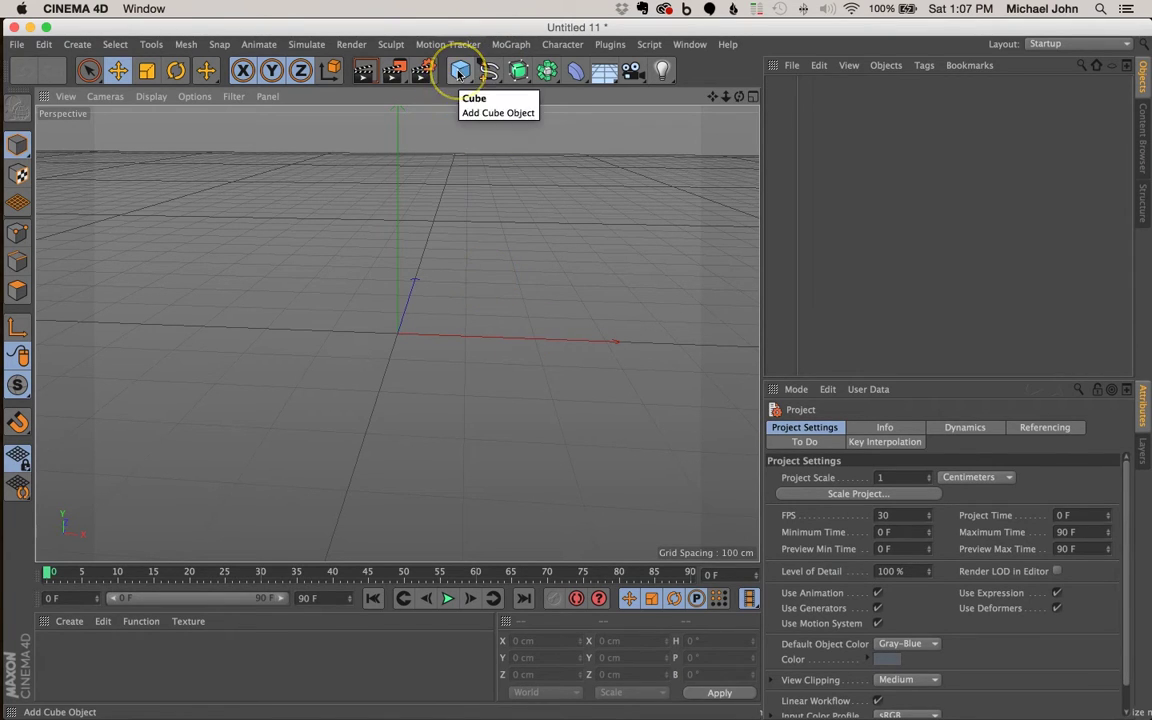
{"action": "left_click", "coordinate": [460, 72]}
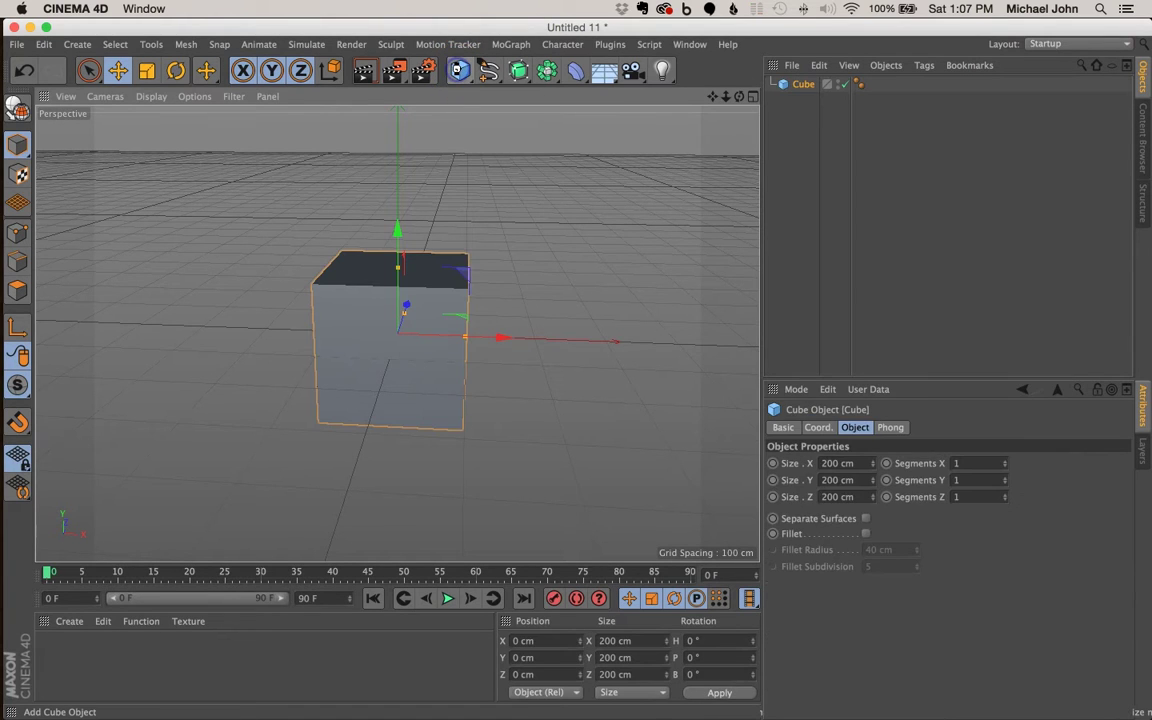
{"action": "left_click", "coordinate": [393, 352]}
{"action": "left_click_drag", "start_coordinate": [399, 334], "coordinate": [369, 353], "text": "alt"}
Step: Resize the cube to 180 cm in X, 50 cm in Y and 70 cm in Z
{"action": "left_click", "coordinate": [1143, 76]}
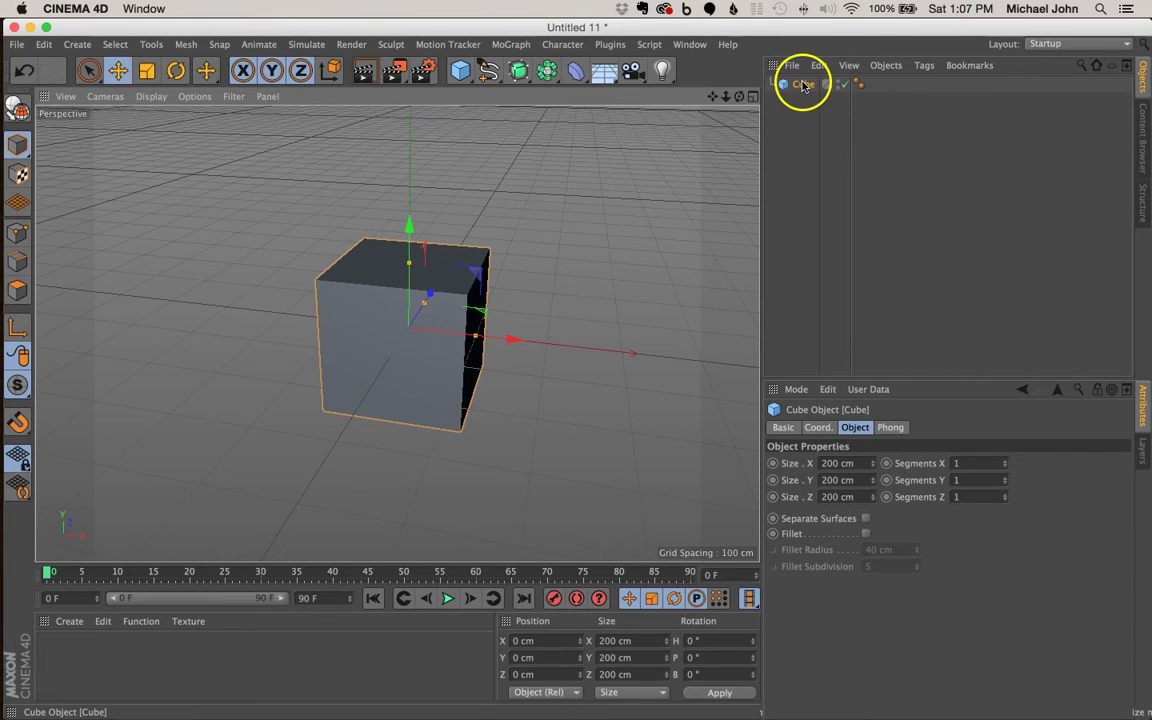
{"action": "left_click", "coordinate": [855, 428]}
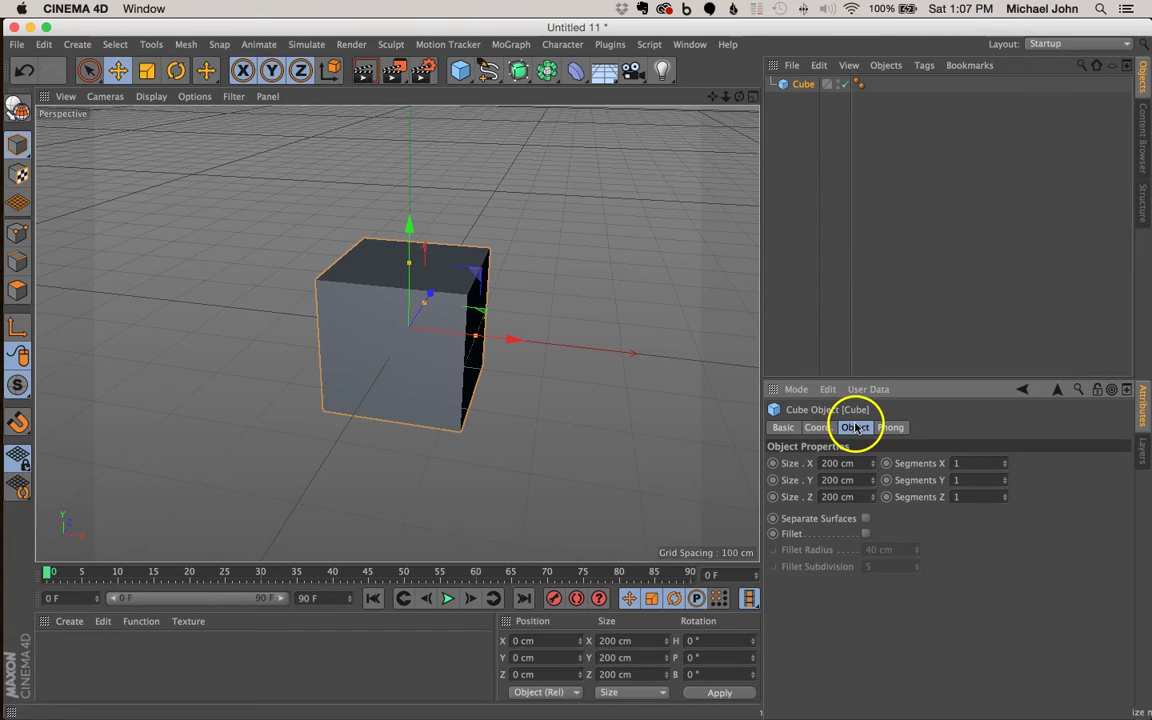
{"action": "left_click", "coordinate": [845, 462]}
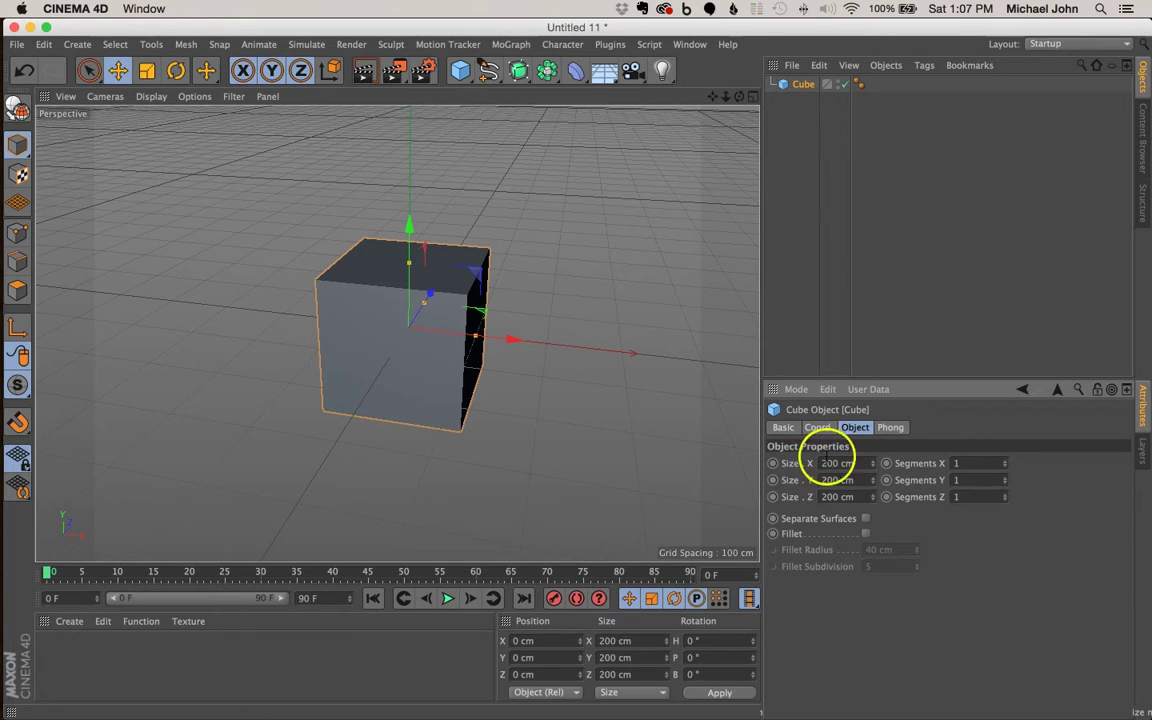
{"action": "left_click_drag", "start_coordinate": [836, 462], "coordinate": [876, 466]}
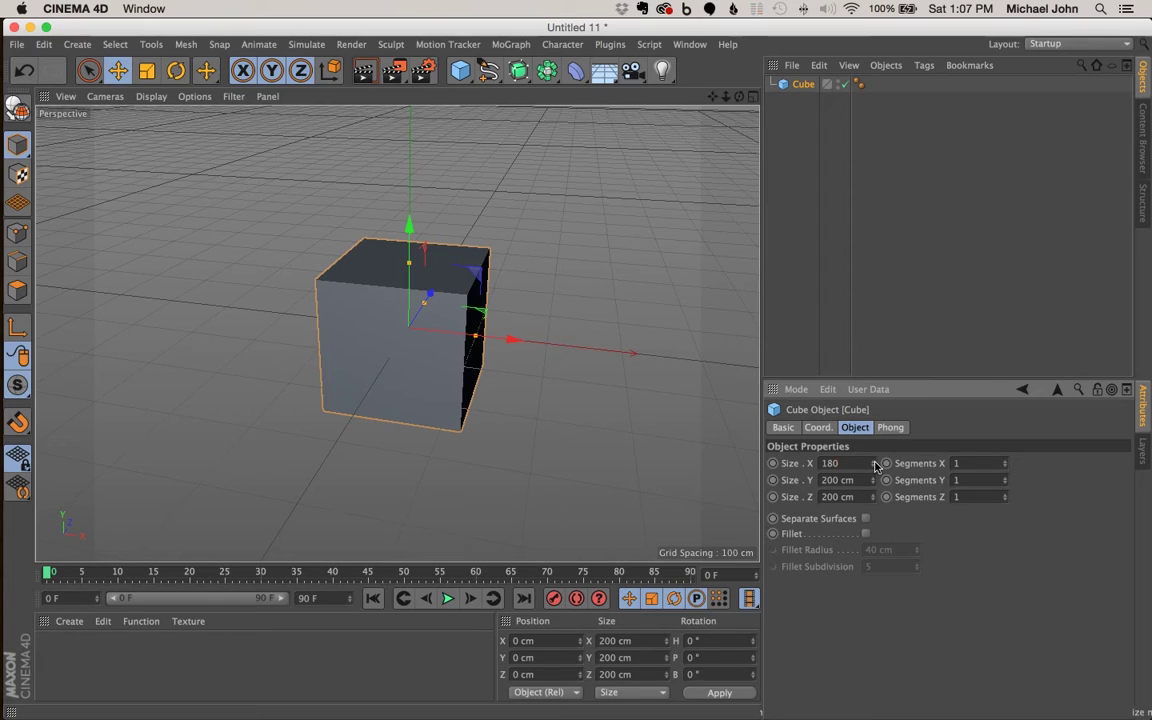
{"action": "type", "text": "180"}
{"action": "key", "text": "Tab"}
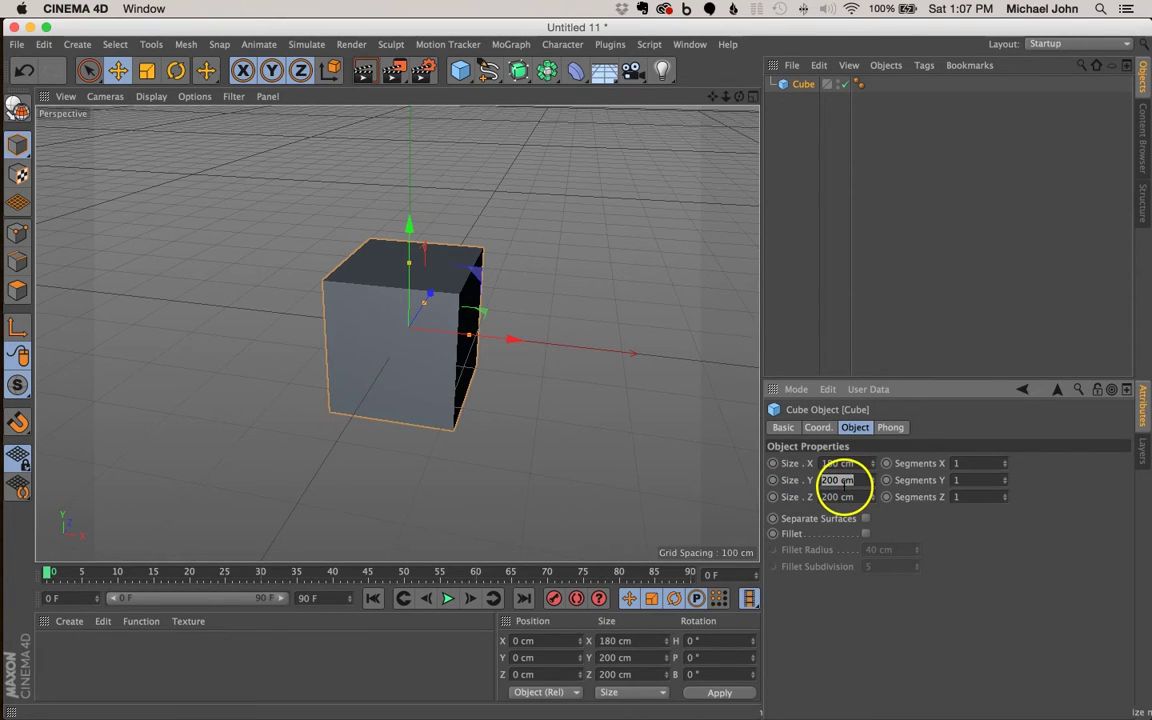
{"action": "type", "text": "50"}
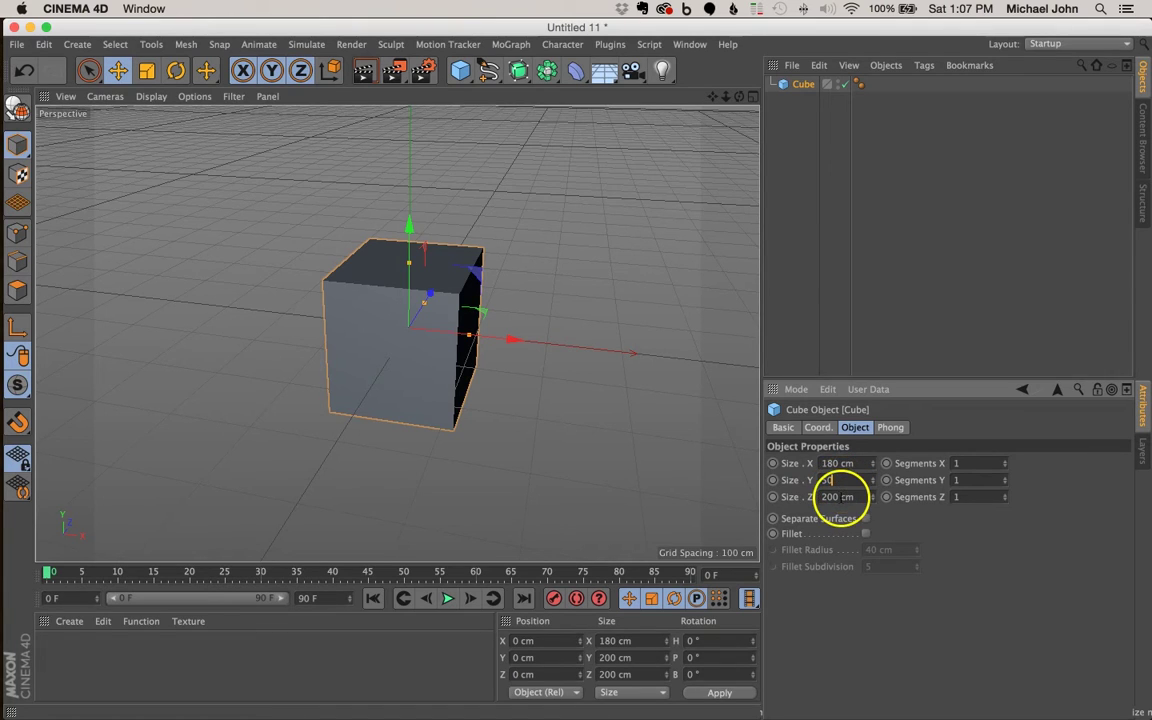
{"action": "left_click", "coordinate": [838, 497]}
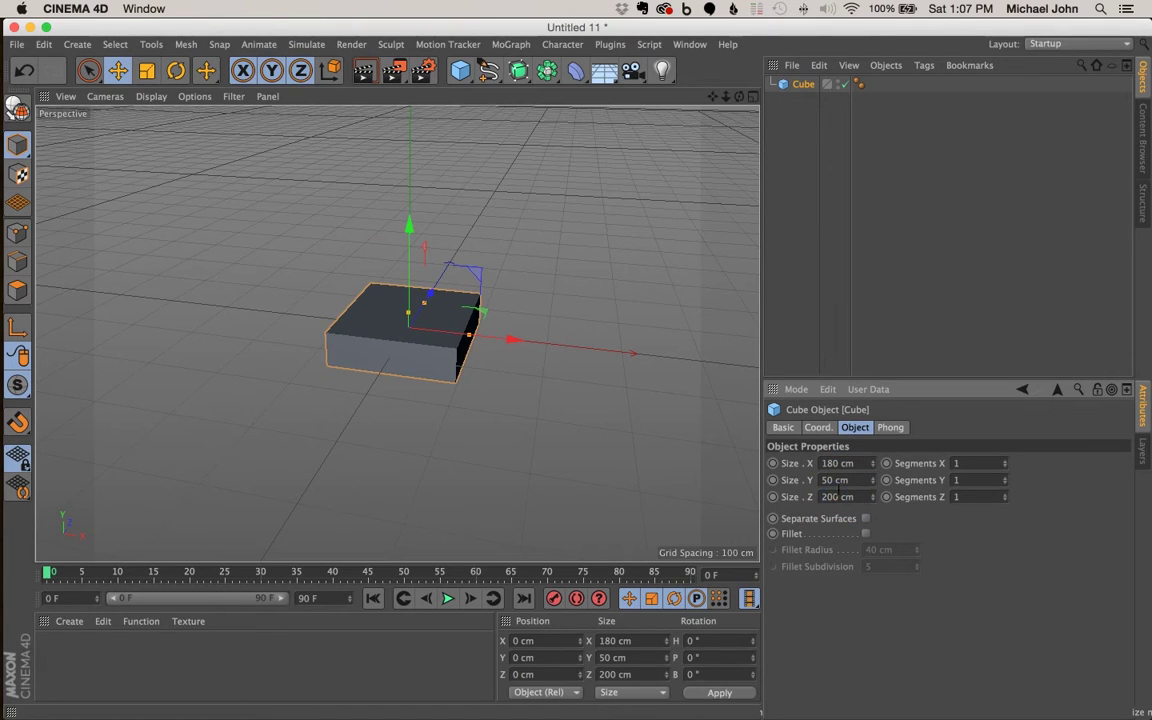
{"action": "double_click", "coordinate": [832, 497]}
{"action": "double_click", "coordinate": [843, 495]}
{"action": "type", "text": "70"}
{"action": "key", "text": "Tab"}
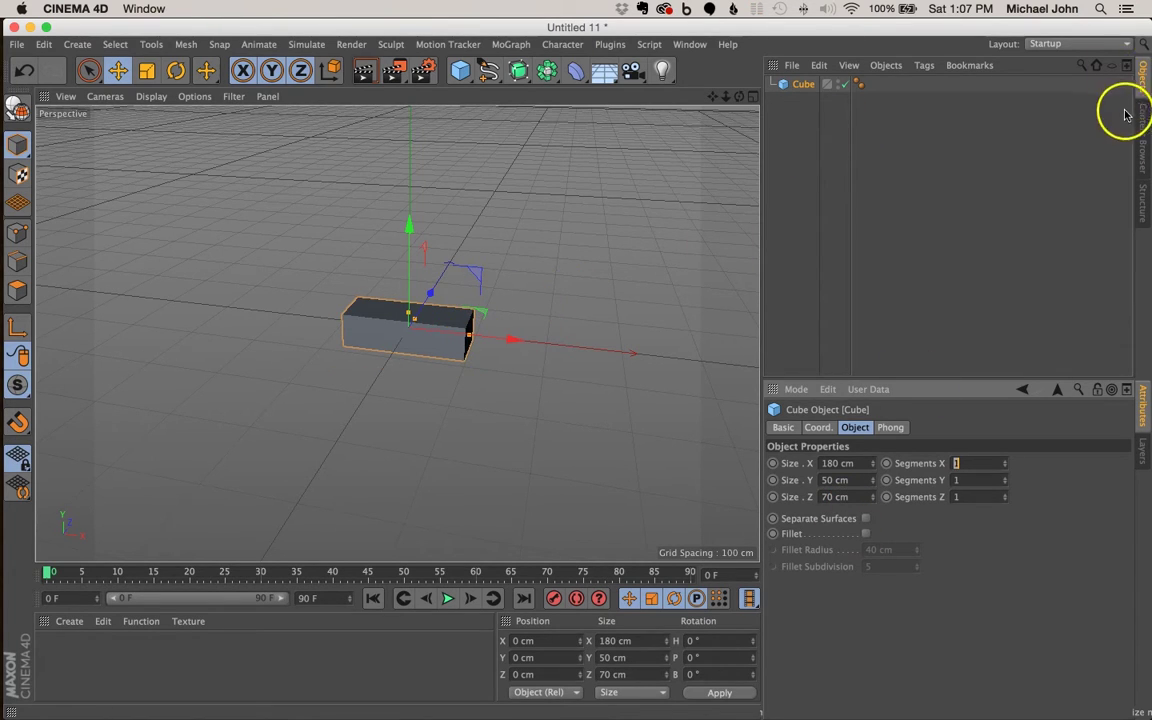
Step: Convert the cube to an editable polygon object and rename it Step
{"action": "left_click", "coordinate": [806, 85]}
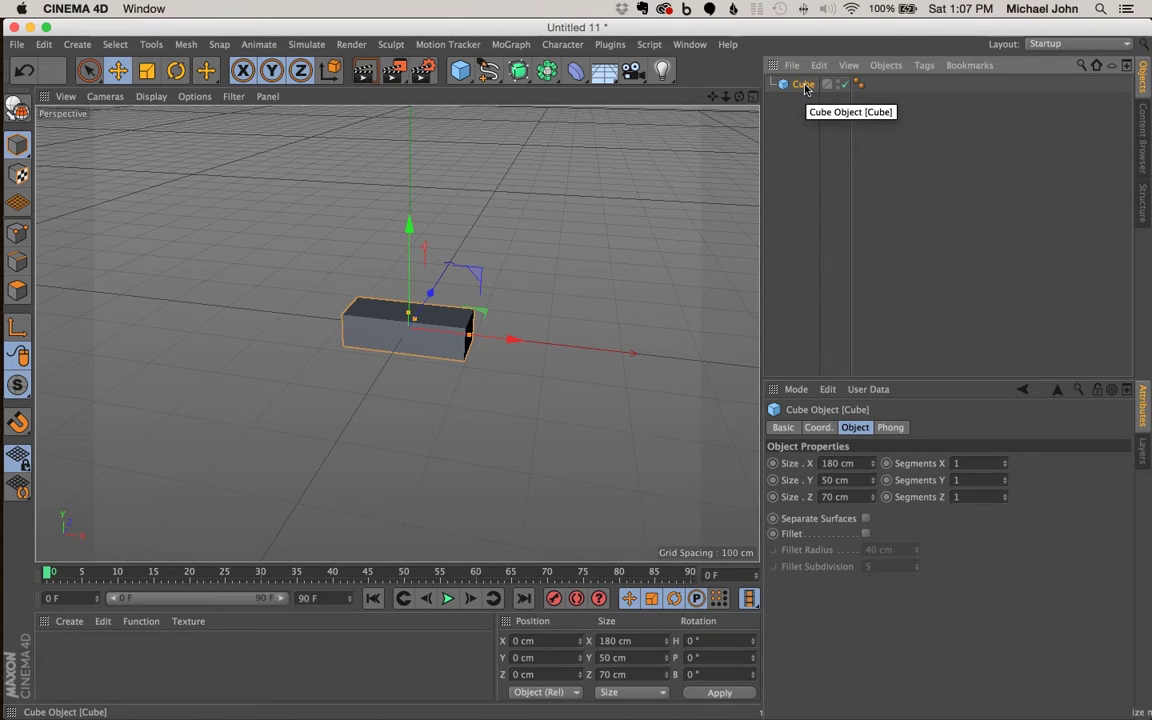
{"action": "key", "text": "c"}
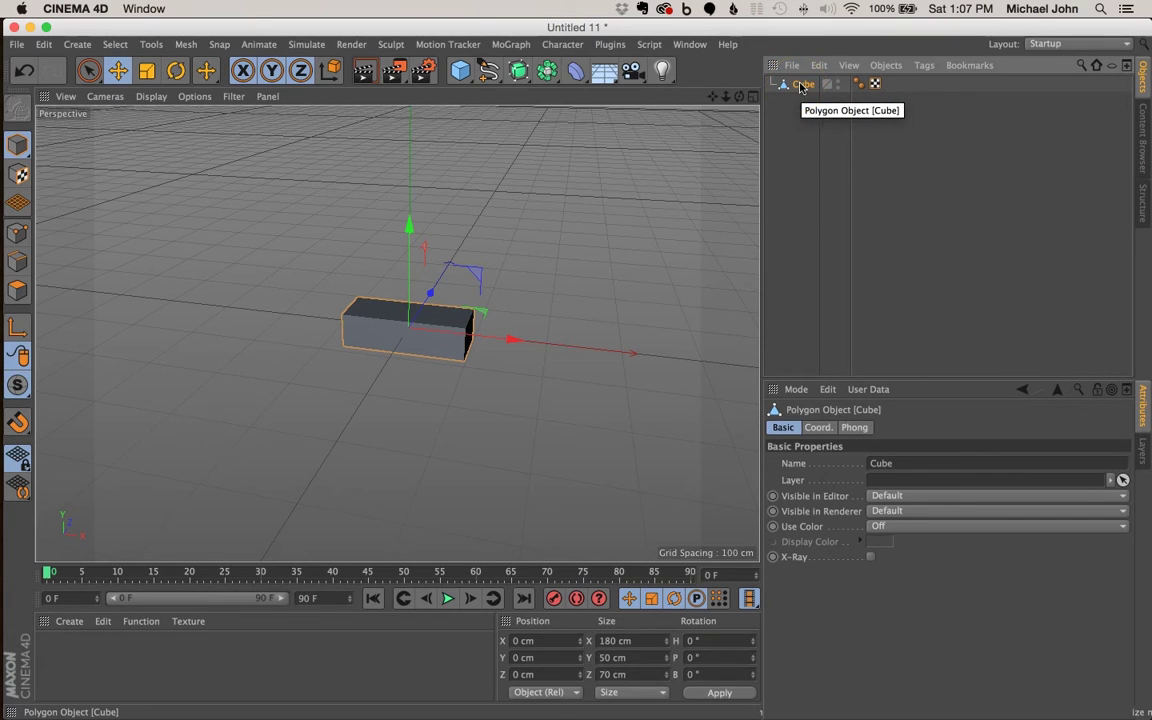
{"action": "double_click", "coordinate": [803, 85]}
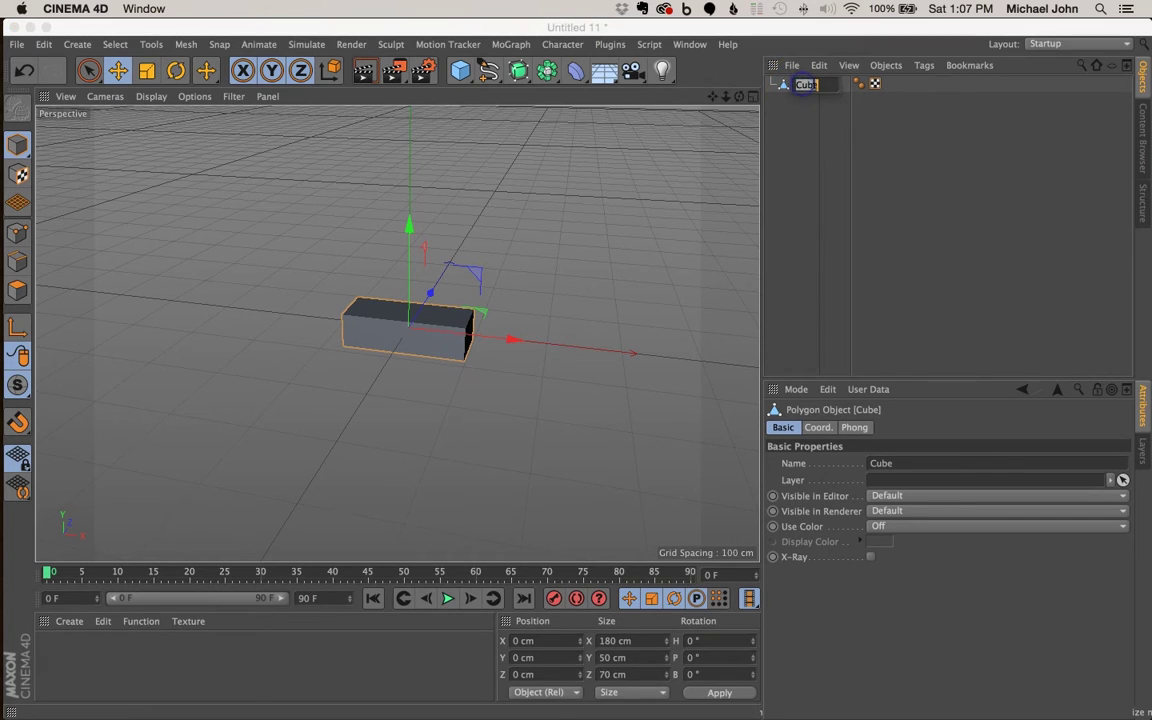
{"action": "type", "text": "Step"}
{"action": "key", "text": "Return"}
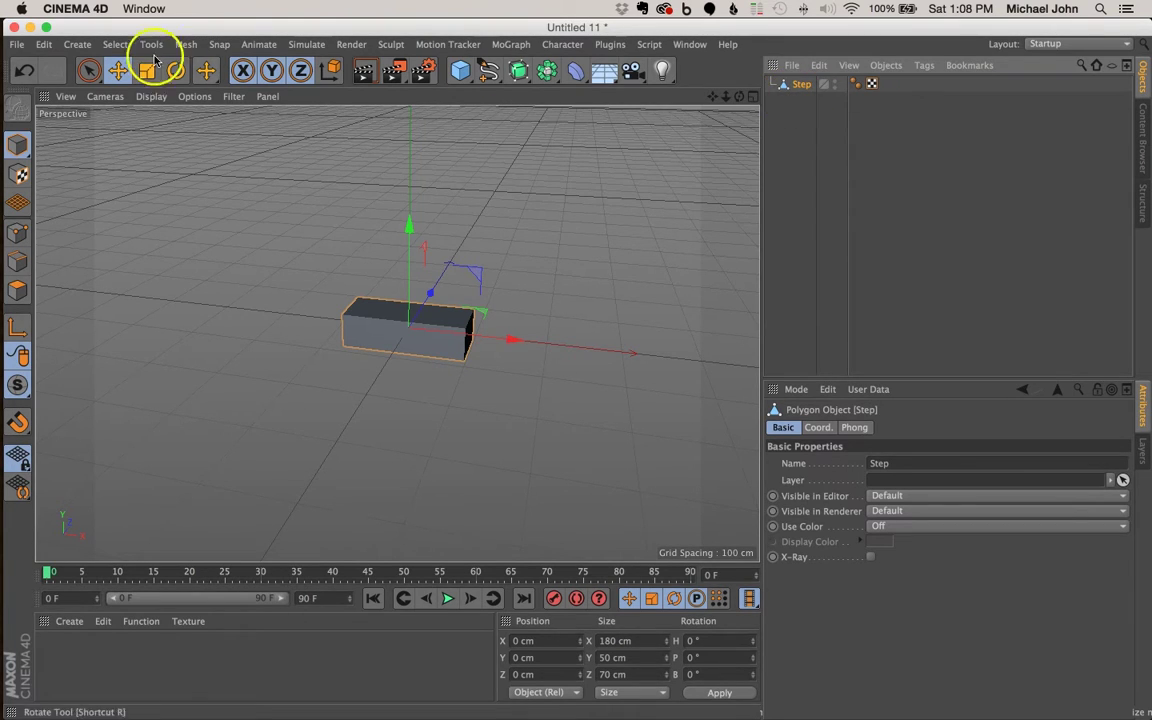
Step: Select the long lower front edge of the Step object using Live Selection in Edge mode
{"action": "left_click", "coordinate": [87, 70]}
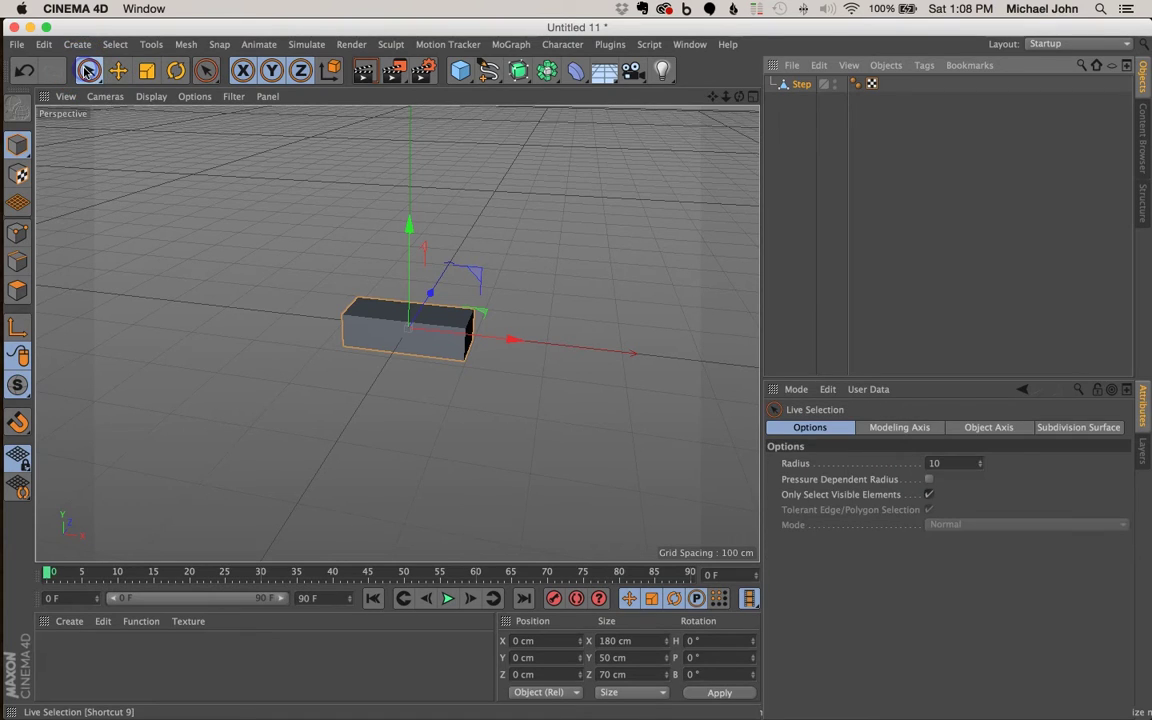
{"action": "left_click", "coordinate": [19, 263]}
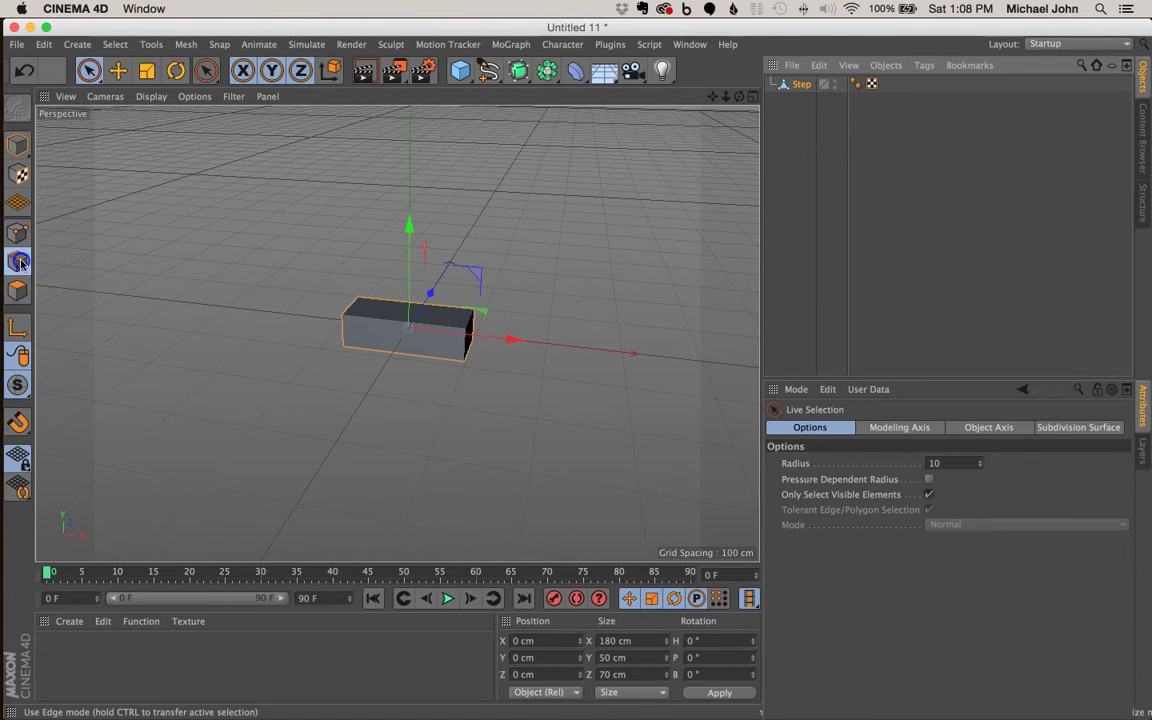
{"action": "left_click_drag", "start_coordinate": [404, 333], "coordinate": [340, 330], "text": "alt"}
{"action": "left_click", "coordinate": [411, 342]}
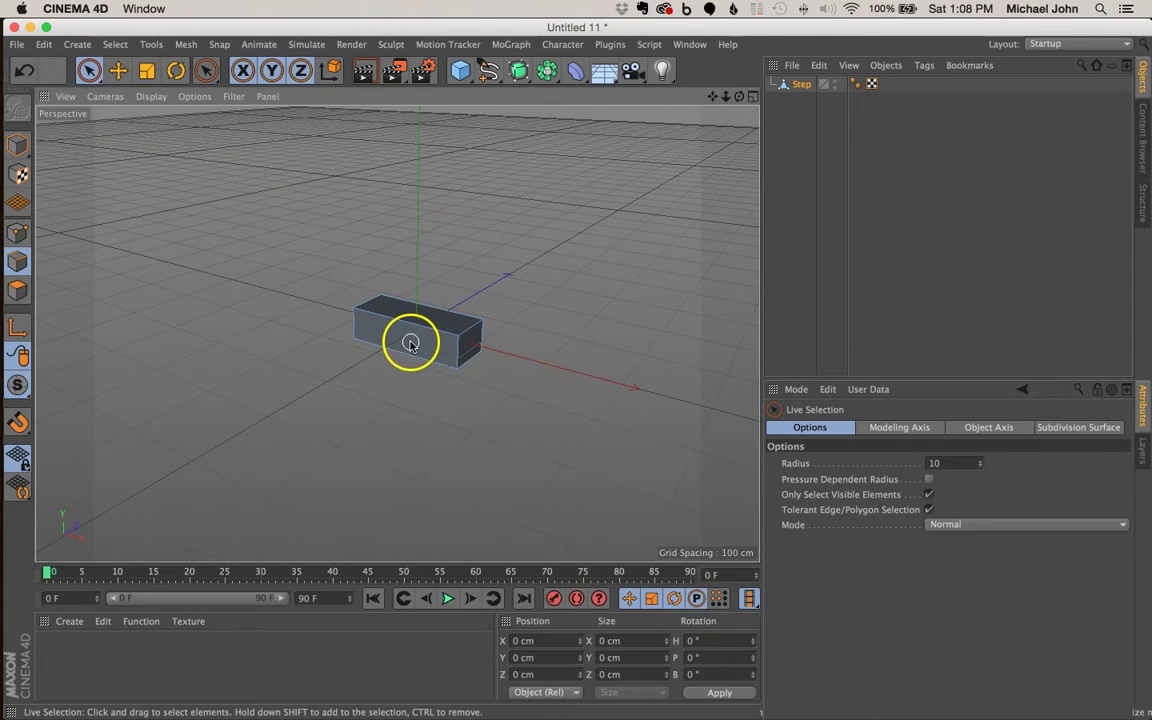
{"action": "left_click", "coordinate": [432, 314]}
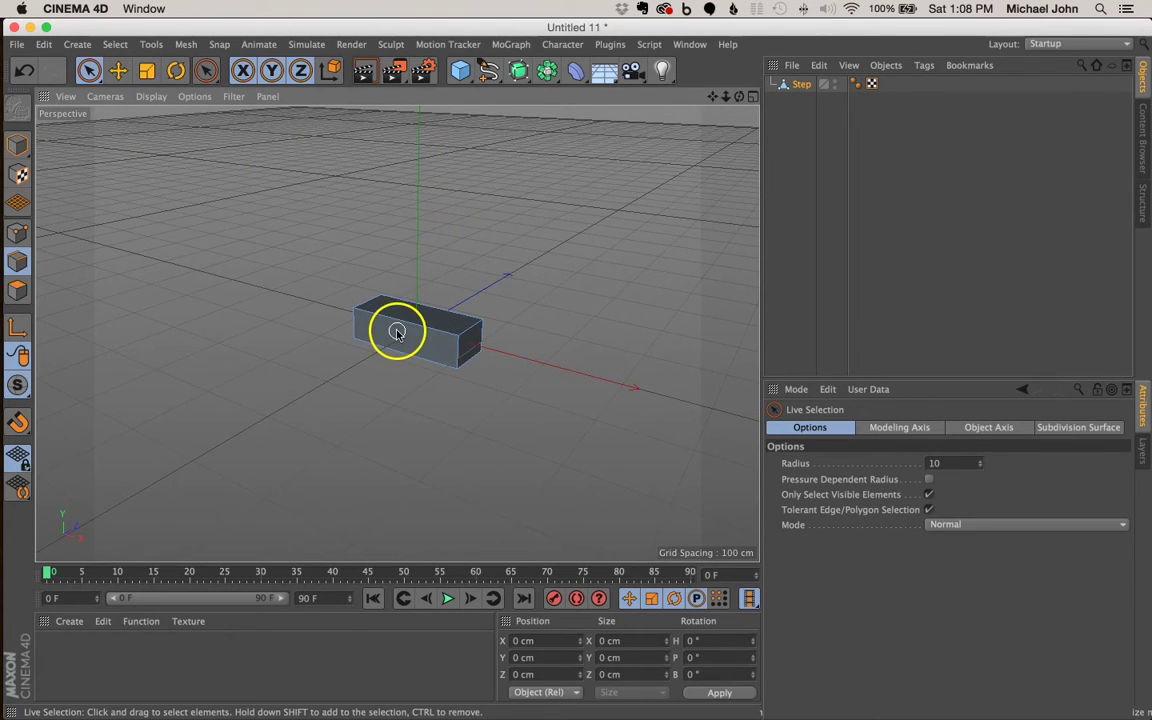
{"action": "left_click", "coordinate": [417, 327]}
{"action": "left_click", "coordinate": [405, 332]}
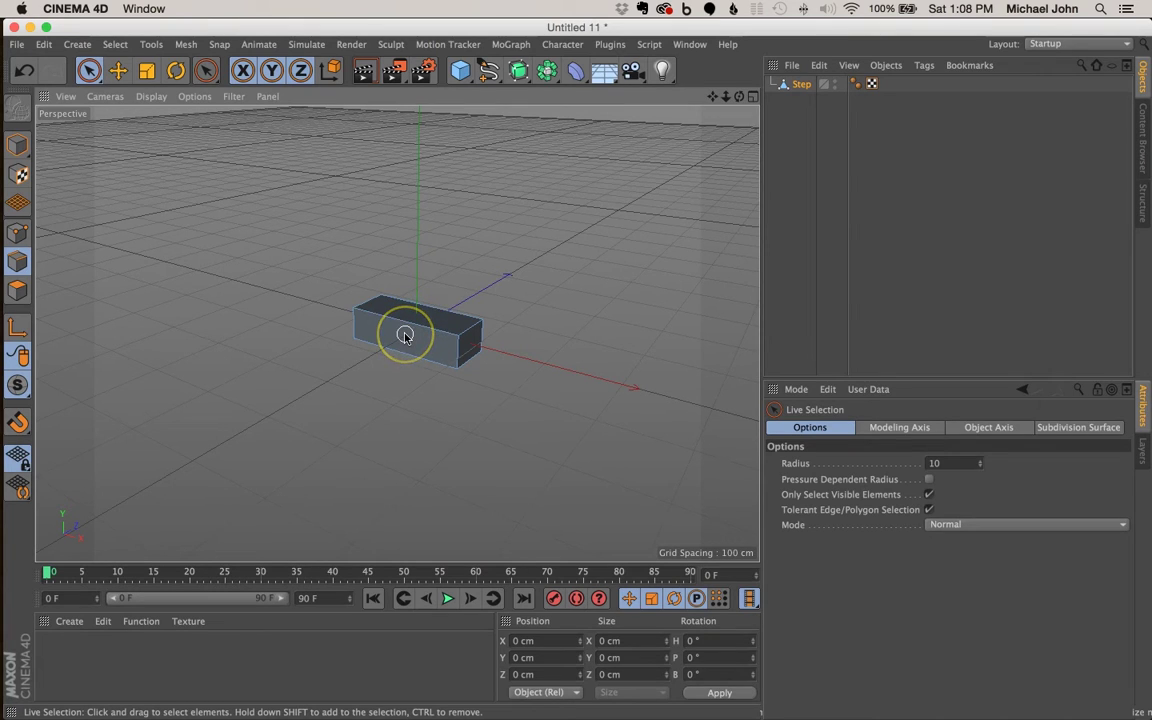
{"action": "scroll", "coordinate": [405, 335], "scroll_direction": "up", "scroll_amount": 5}
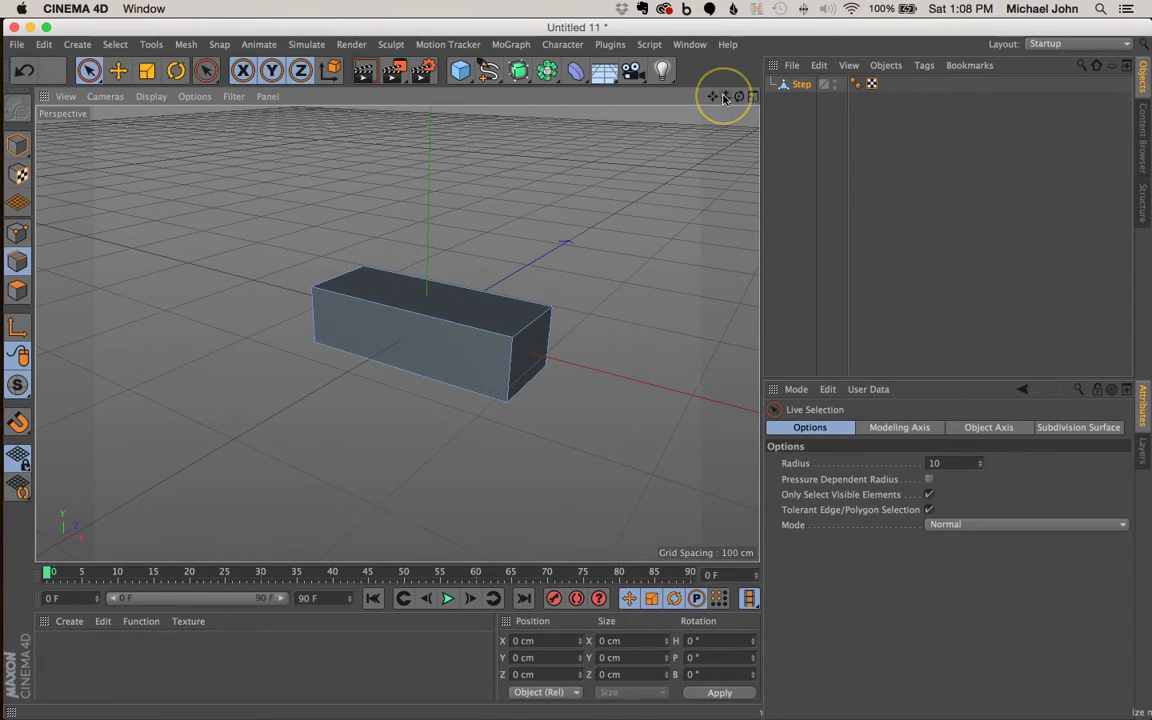
{"action": "left_click_drag", "start_coordinate": [725, 96], "coordinate": [577, 371]}
{"action": "scroll", "coordinate": [577, 371], "scroll_direction": "up", "scroll_amount": 5}
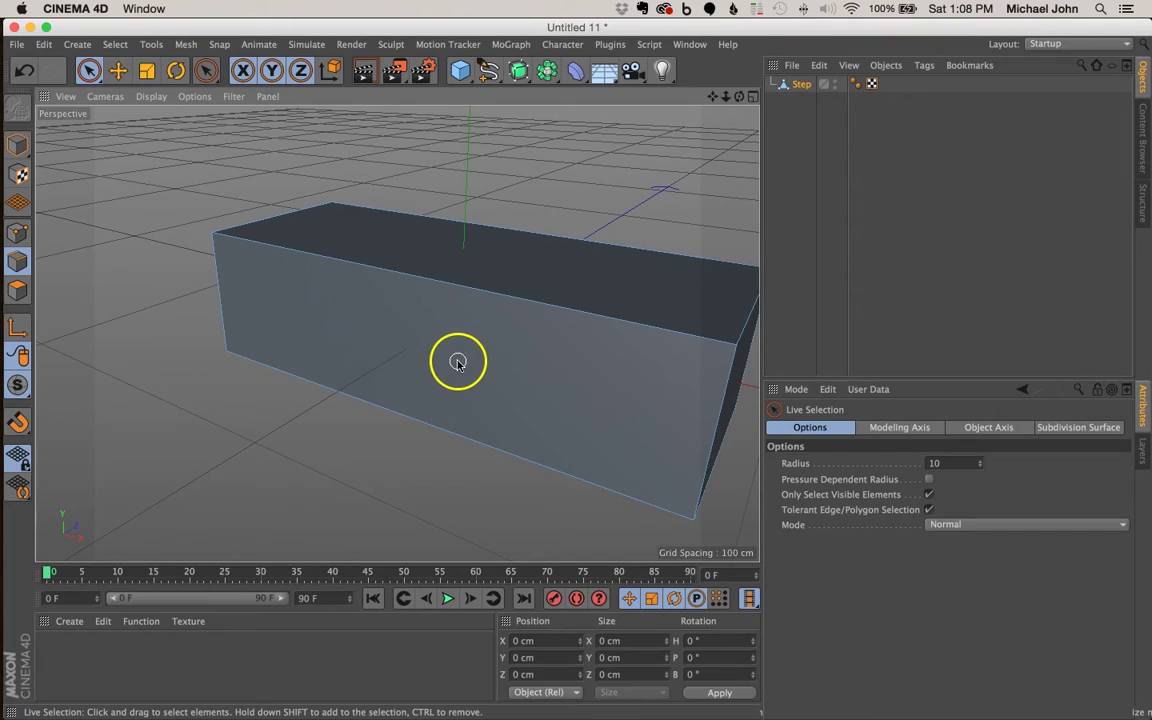
{"action": "left_click", "coordinate": [422, 428]}
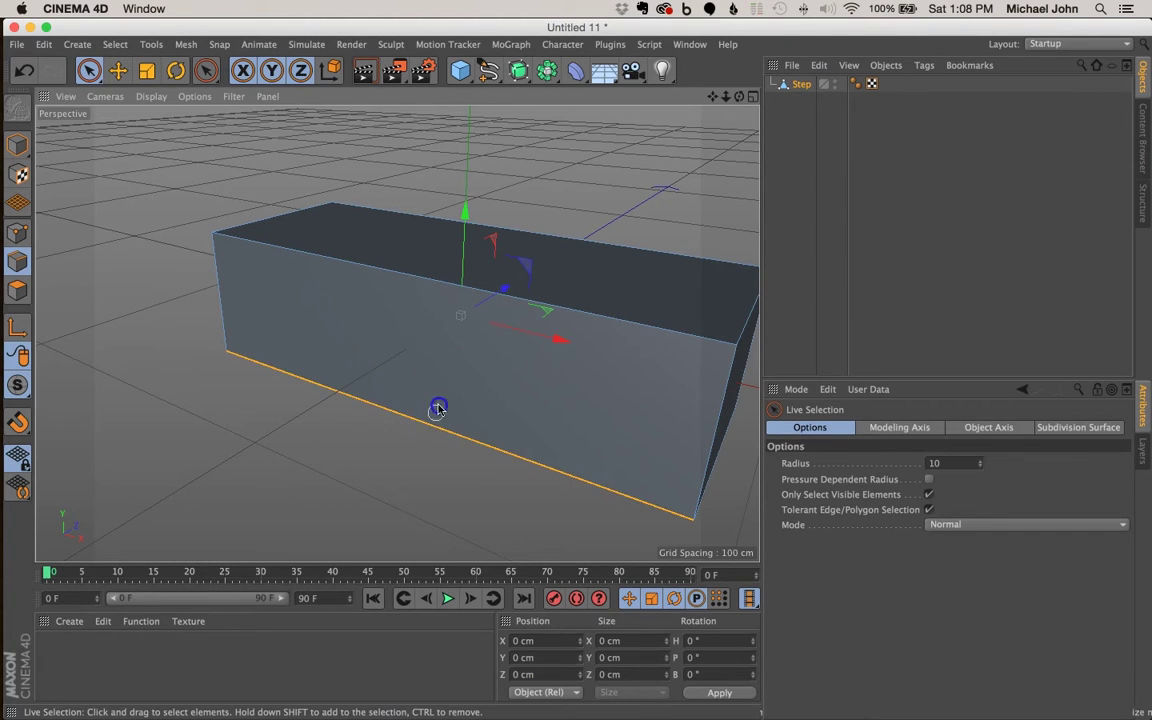
{"action": "mouse_move", "coordinate": [437, 408]}
{"action": "left_mouse_down"}
{"action": "mouse_move", "coordinate": [429, 427]}
{"action": "mouse_move", "coordinate": [432, 418]}
{"action": "left_mouse_up"}
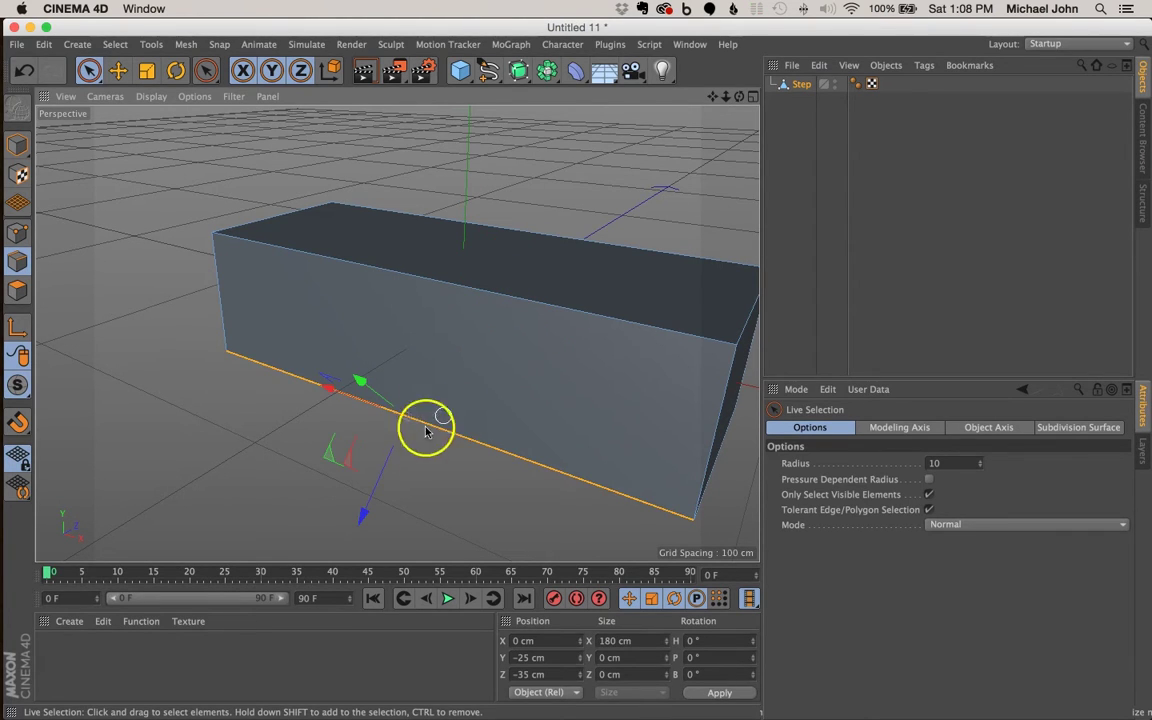
{"action": "left_click_drag", "start_coordinate": [496, 398], "coordinate": [480, 424], "text": "alt"}
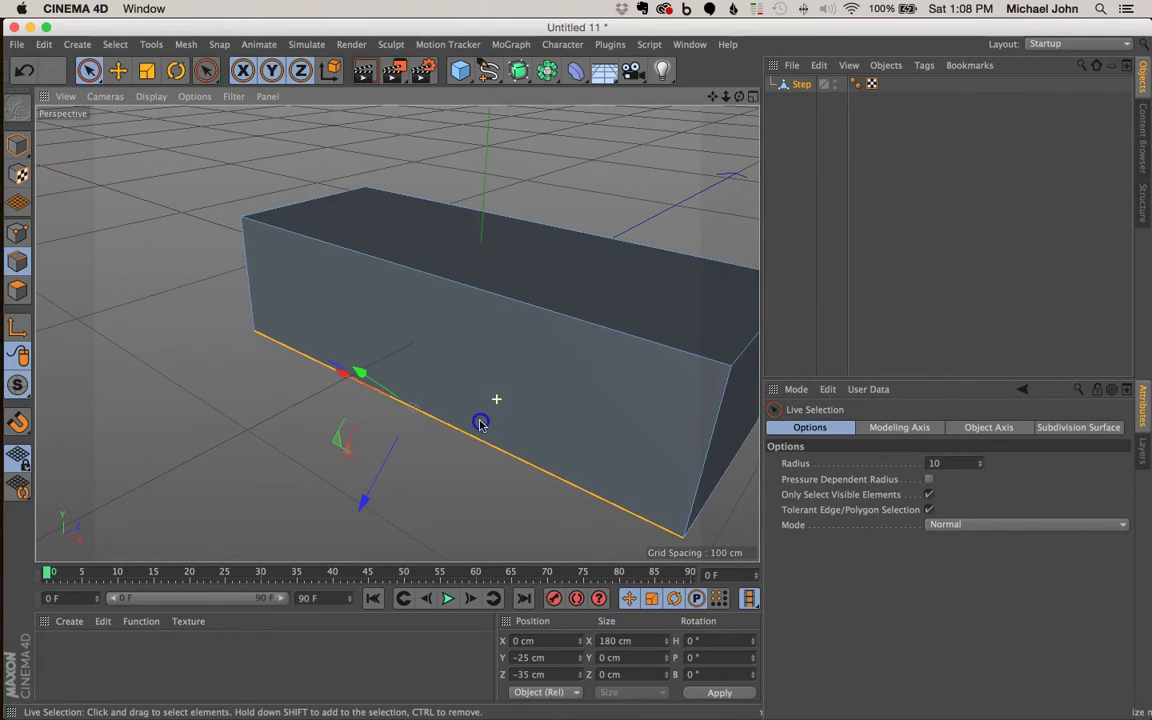
{"action": "left_click", "coordinate": [470, 420]}
{"action": "left_click", "coordinate": [477, 427]}
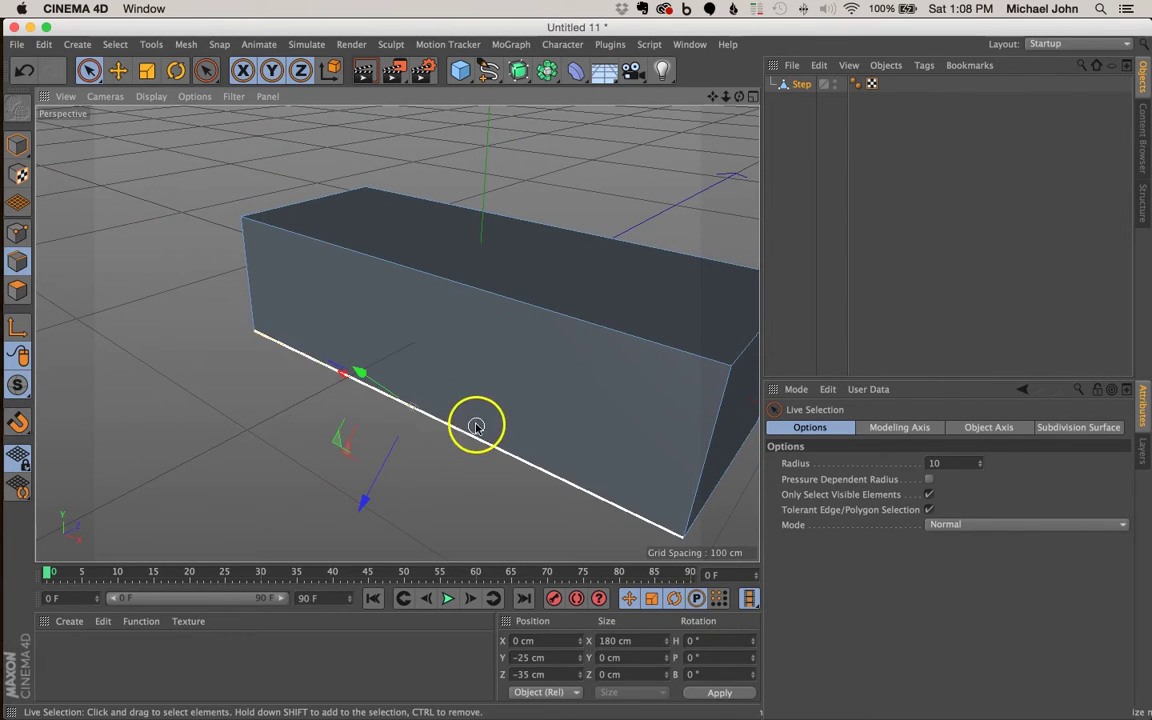
Step: Bevel the selected lower front edge in Chamfer mode with a 10 cm offset and 10 subdivisions
{"action": "right_click", "coordinate": [452, 428]}
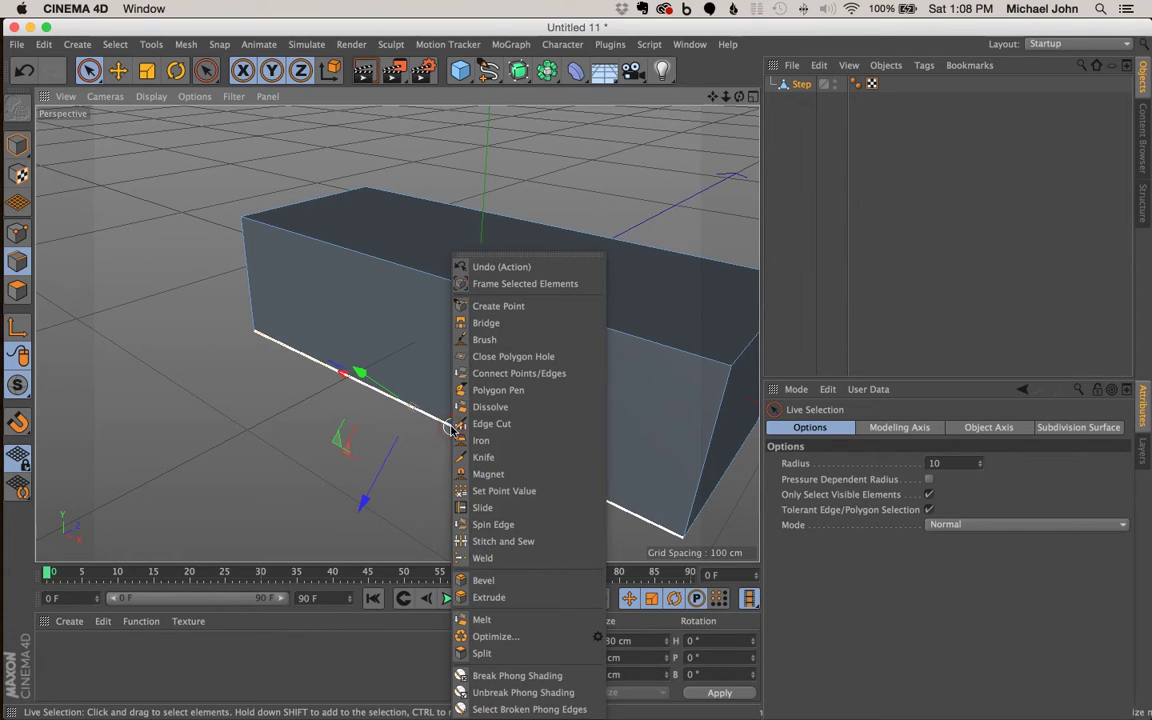
{"action": "left_click", "coordinate": [533, 582]}
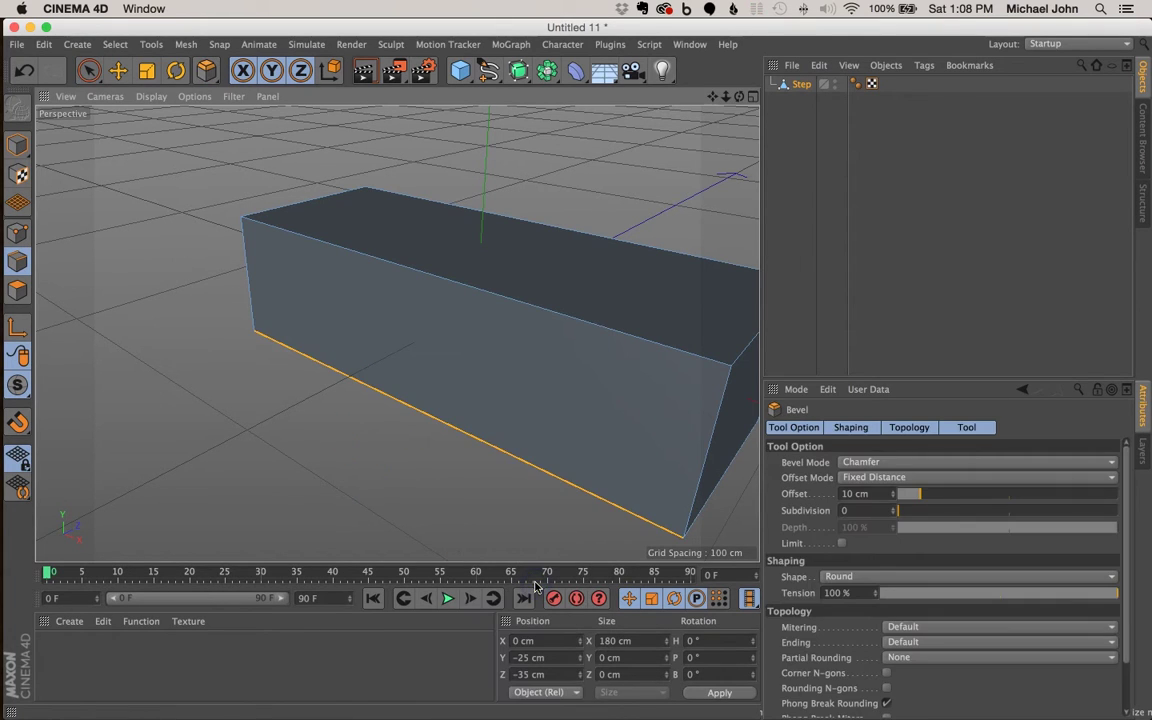
{"action": "left_click", "coordinate": [1143, 397]}
{"action": "left_click_drag", "start_coordinate": [814, 514], "coordinate": [903, 511]}
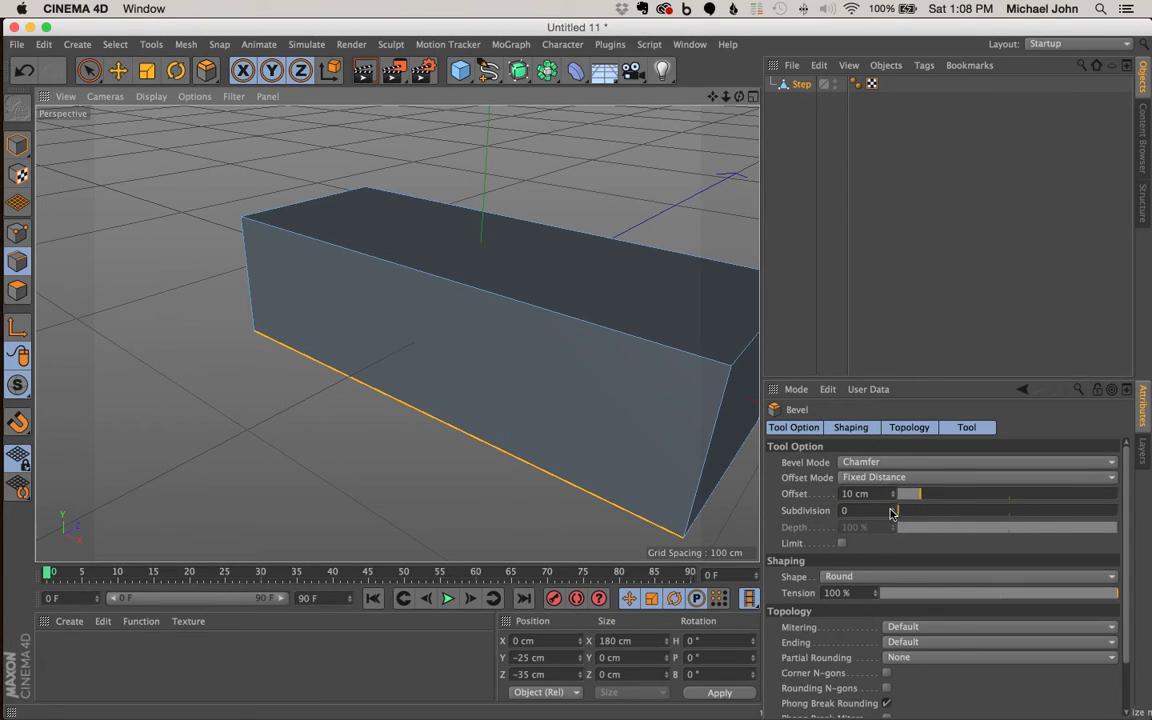
{"action": "mouse_move", "coordinate": [892, 513]}
{"action": "left_mouse_down"}
{"action": "mouse_move", "coordinate": [874, 507]}
{"action": "mouse_move", "coordinate": [895, 512]}
{"action": "left_mouse_up"}
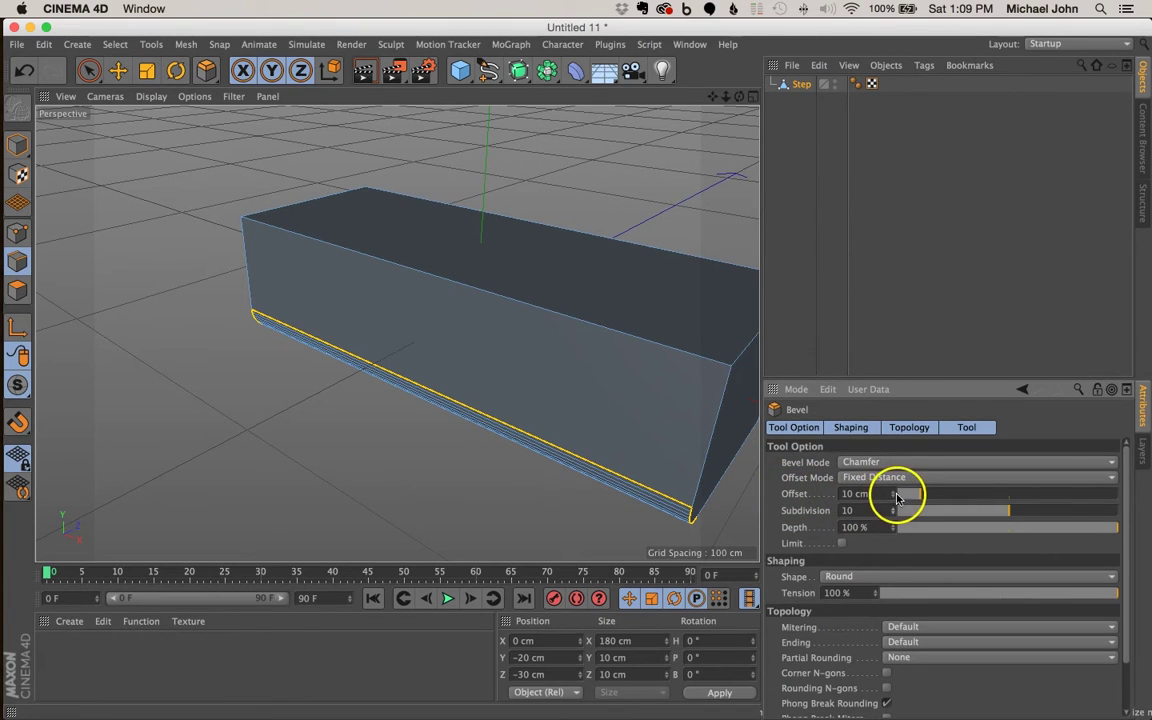
Step: Increase the bevel offset on the Step's lower front edge to 48 cm, and clear the edge selection
{"action": "left_click_drag", "start_coordinate": [895, 497], "coordinate": [895, 497]}
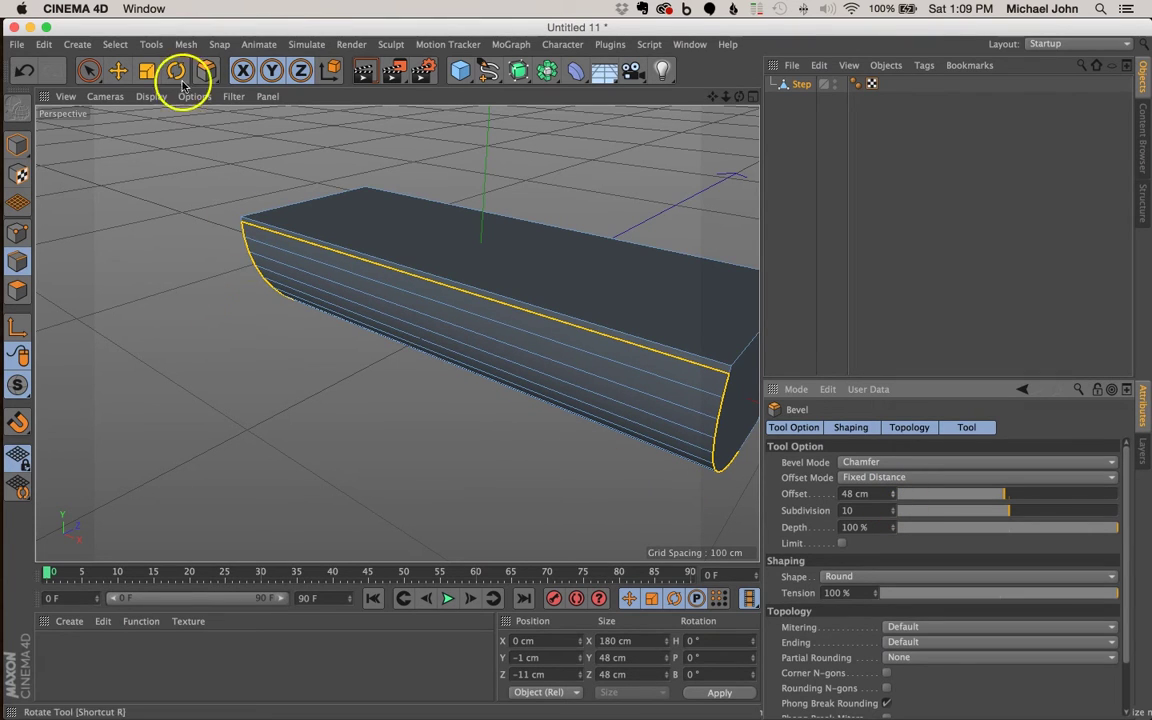
{"action": "left_click", "coordinate": [89, 72]}
{"action": "left_click", "coordinate": [163, 223]}
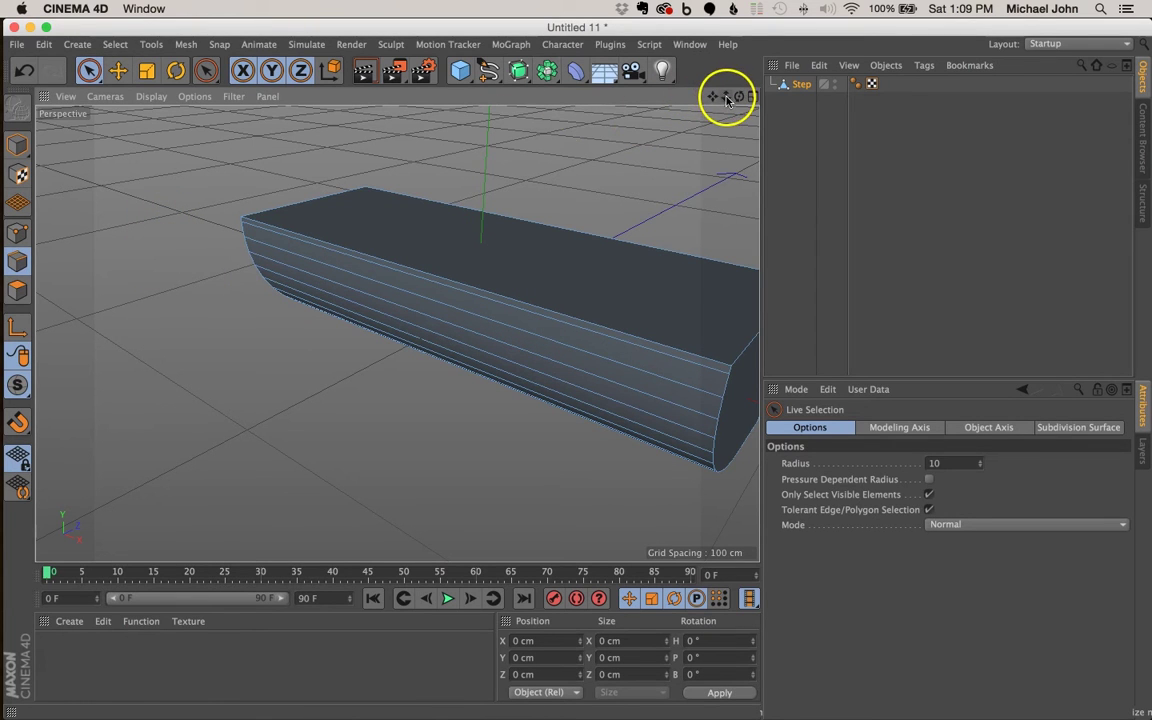
Step: Add a MoGraph Cloner object to the scene and leave it deselected
{"action": "left_click_drag", "start_coordinate": [727, 97], "coordinate": [577, 372]}
{"action": "left_click_drag", "start_coordinate": [445, 314], "coordinate": [404, 319], "text": "alt"}
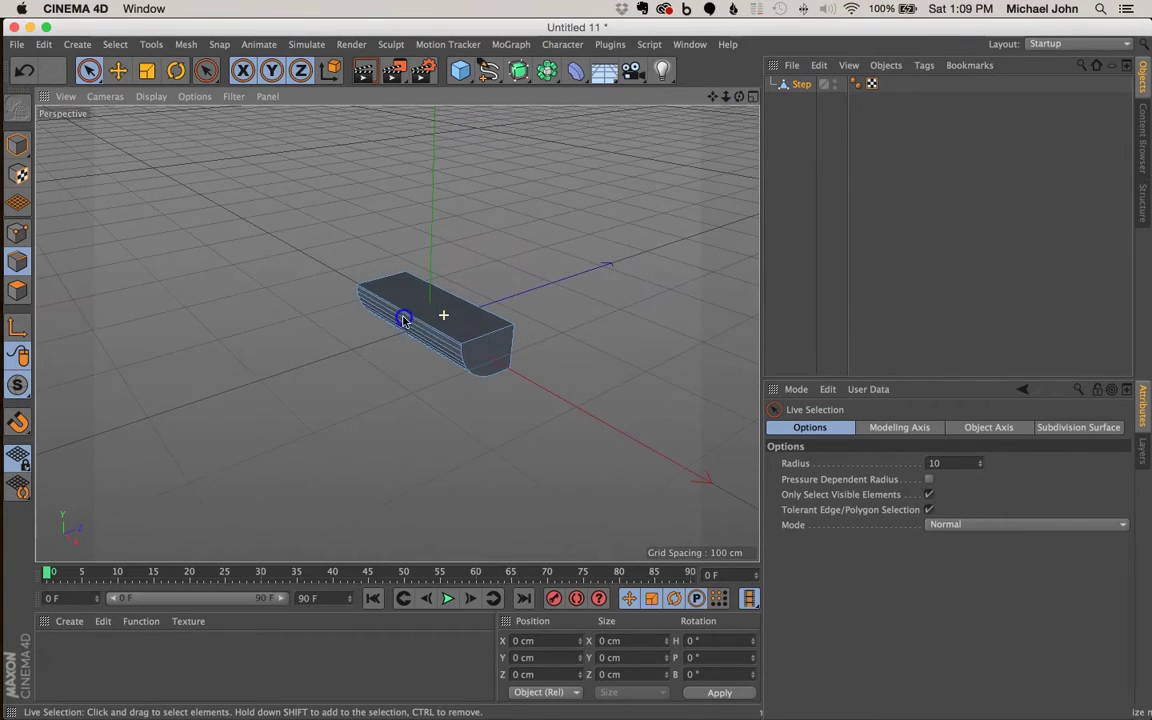
{"action": "left_click", "coordinate": [511, 45]}
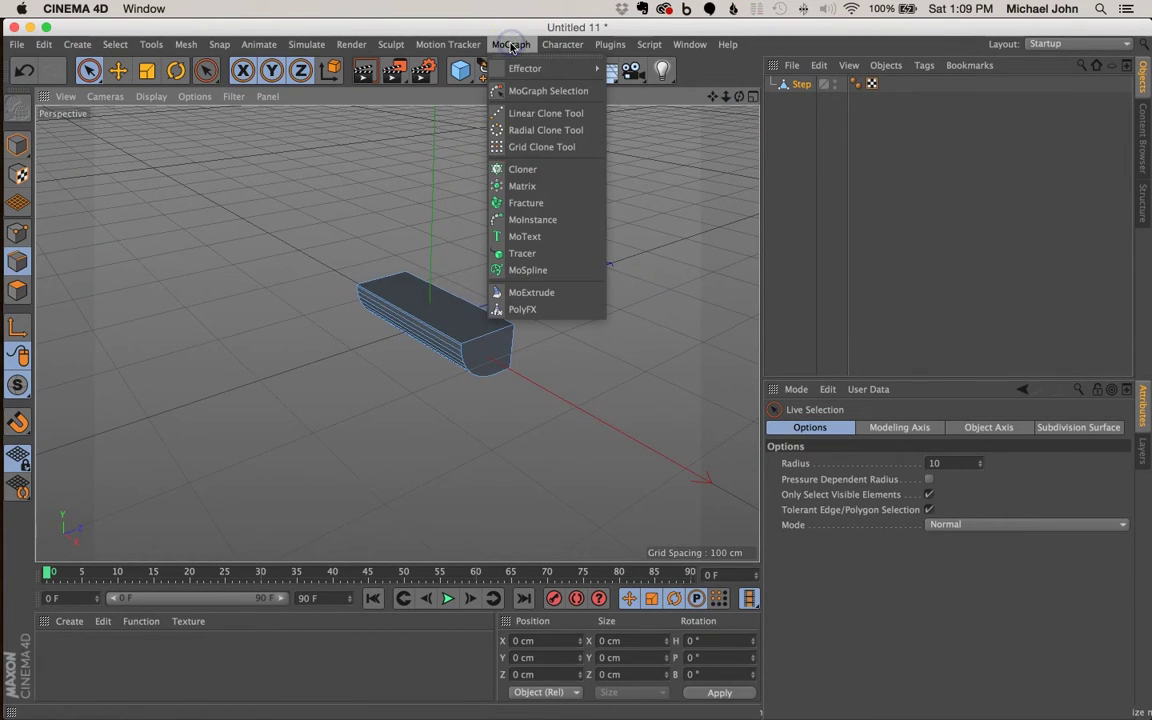
{"action": "left_click", "coordinate": [527, 169]}
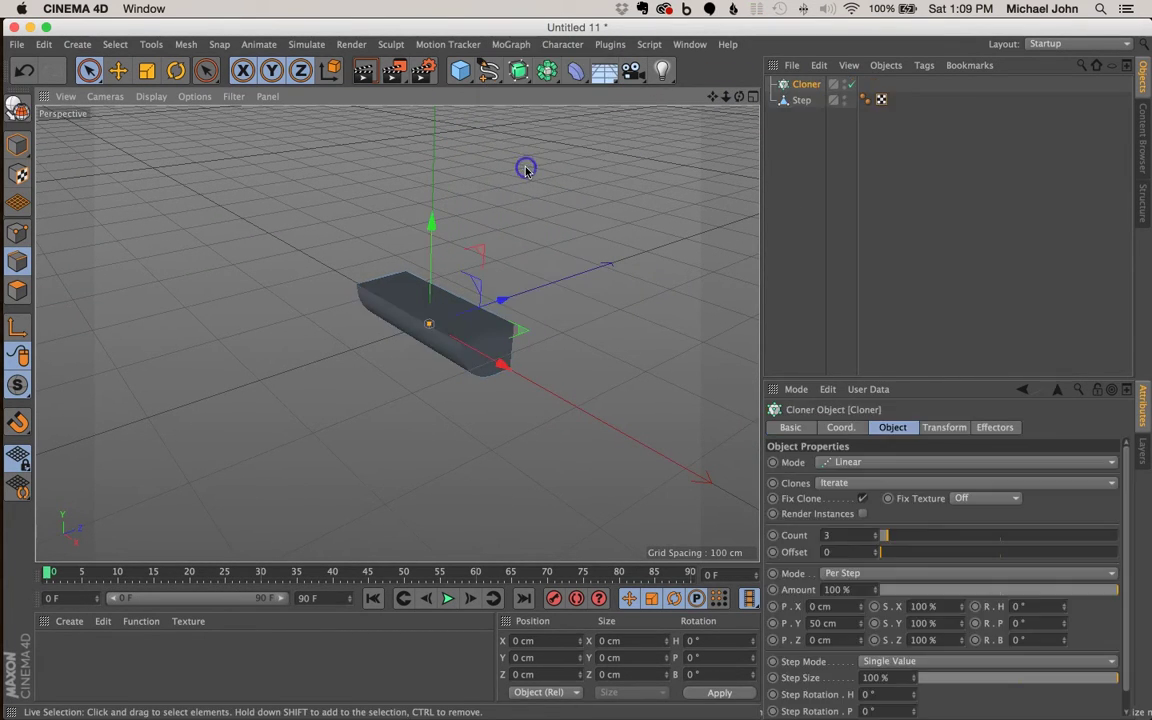
{"action": "left_click", "coordinate": [802, 167]}
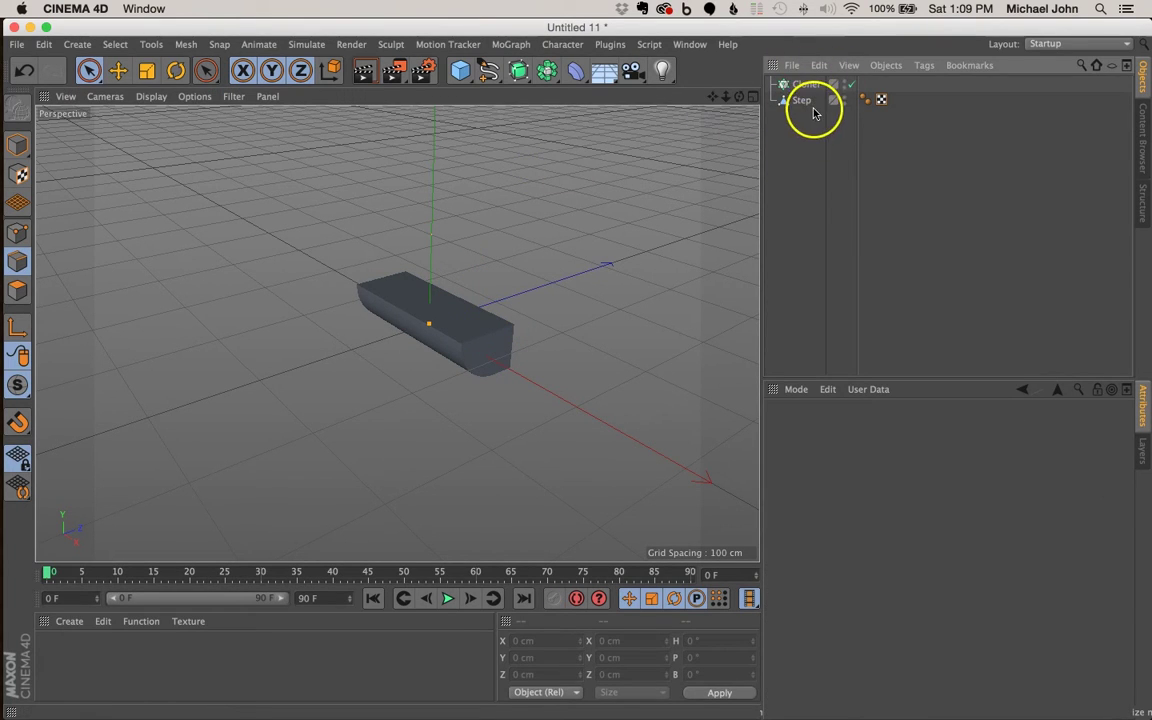
Step: Maximize the Right view and activate the Linear spline tool
{"action": "left_click", "coordinate": [752, 97]}
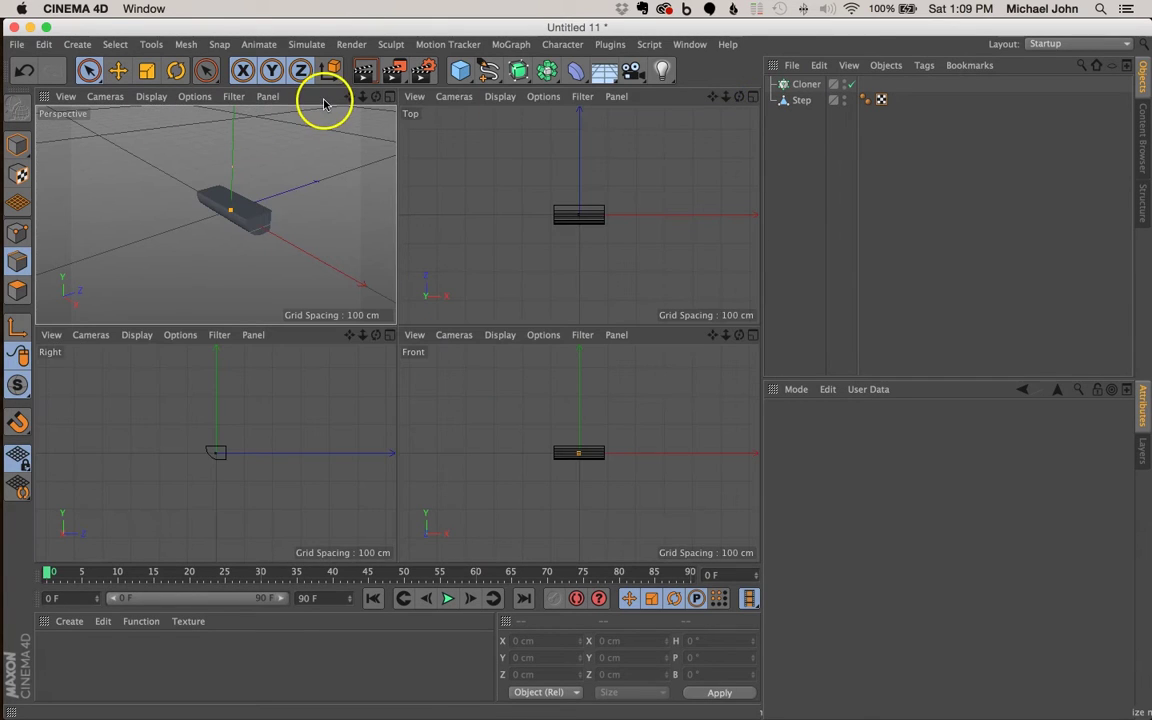
{"action": "left_click", "coordinate": [303, 337]}
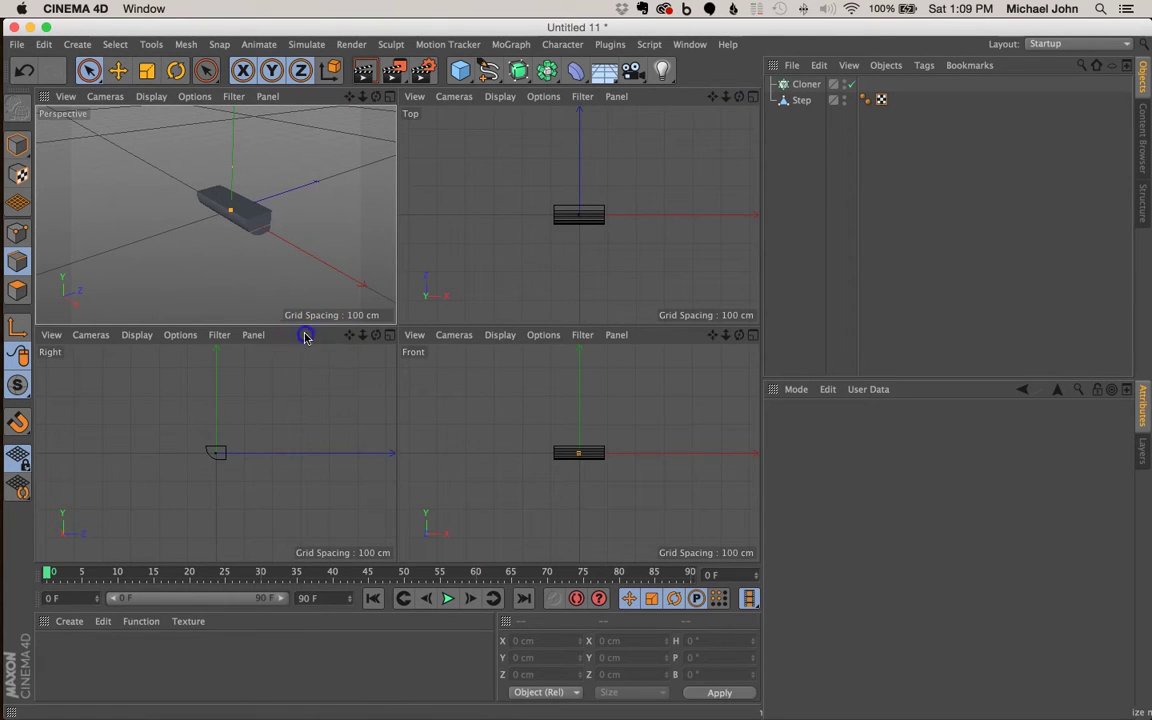
{"action": "left_click", "coordinate": [389, 335]}
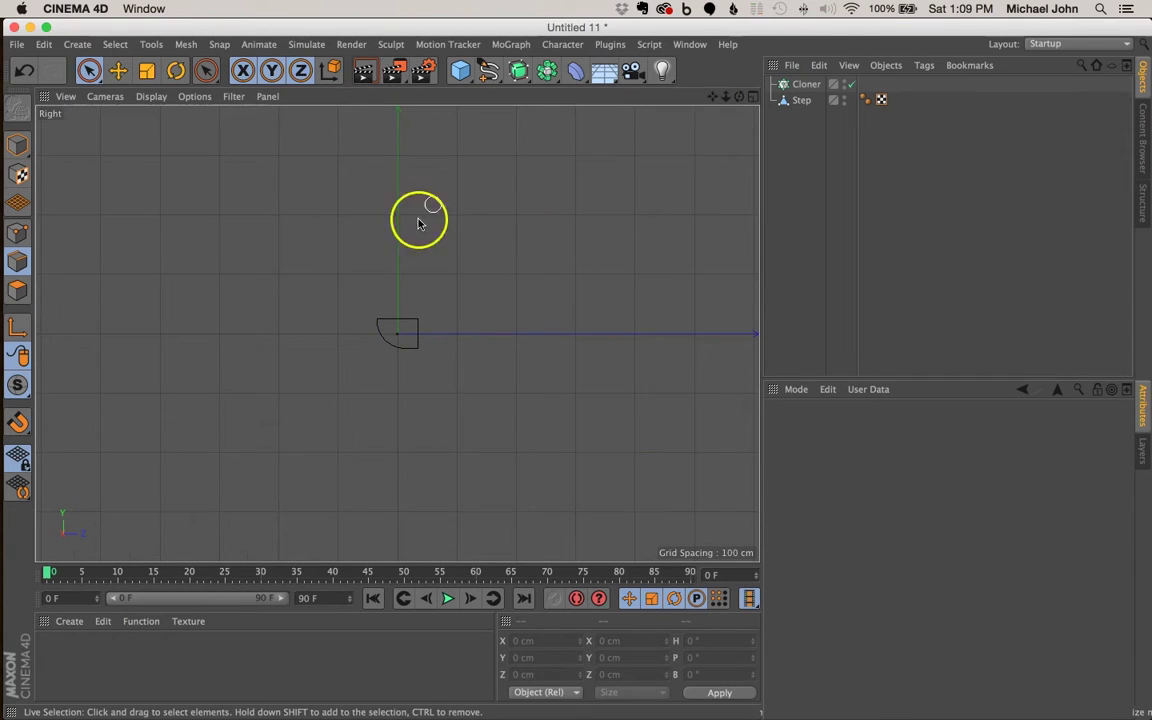
{"action": "left_click", "coordinate": [489, 73]}
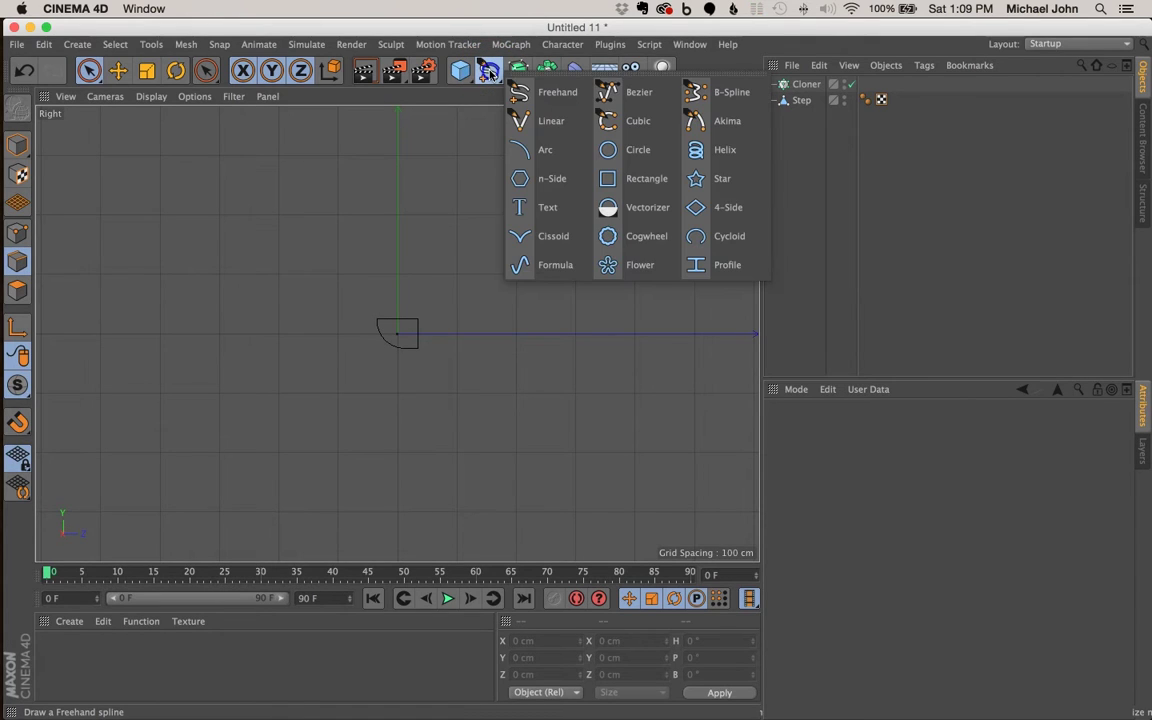
{"action": "left_click", "coordinate": [552, 121]}
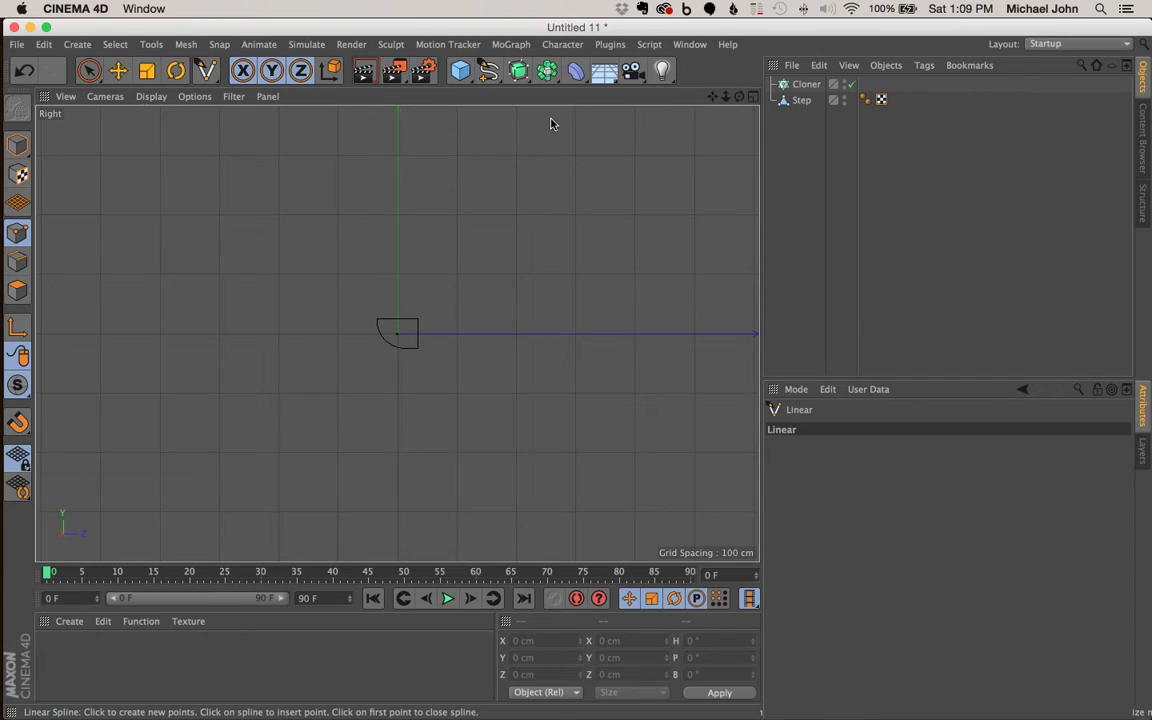
Step: Add Edge Snap, Workplane Snap and Grid Point Snap to the snapping options
{"action": "left_click", "coordinate": [22, 425]}
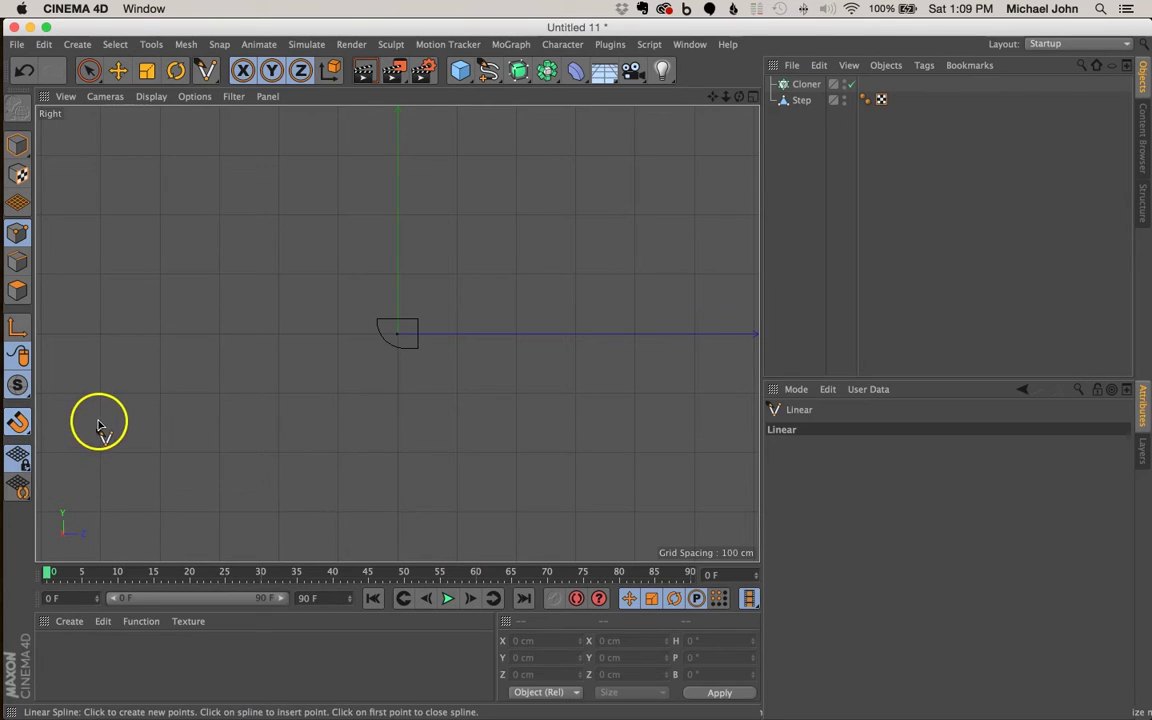
{"action": "left_click", "coordinate": [18, 421]}
{"action": "left_click", "coordinate": [17, 421]}
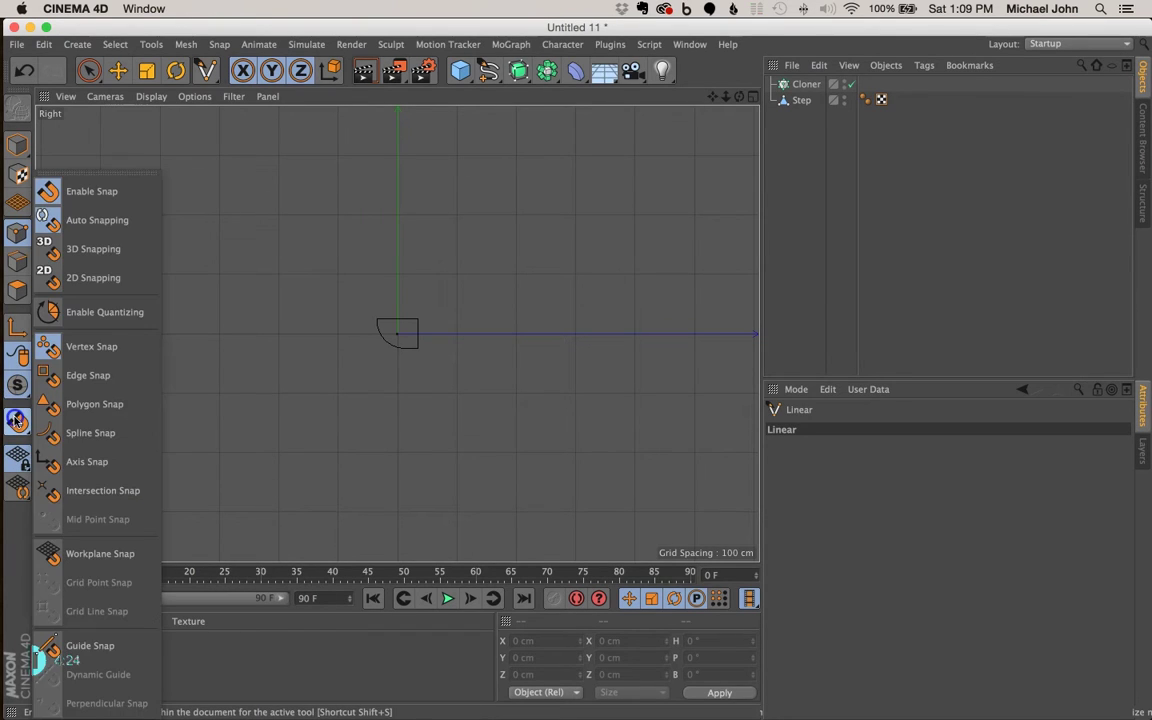
{"action": "left_click", "coordinate": [113, 379]}
{"action": "left_click", "coordinate": [89, 380]}
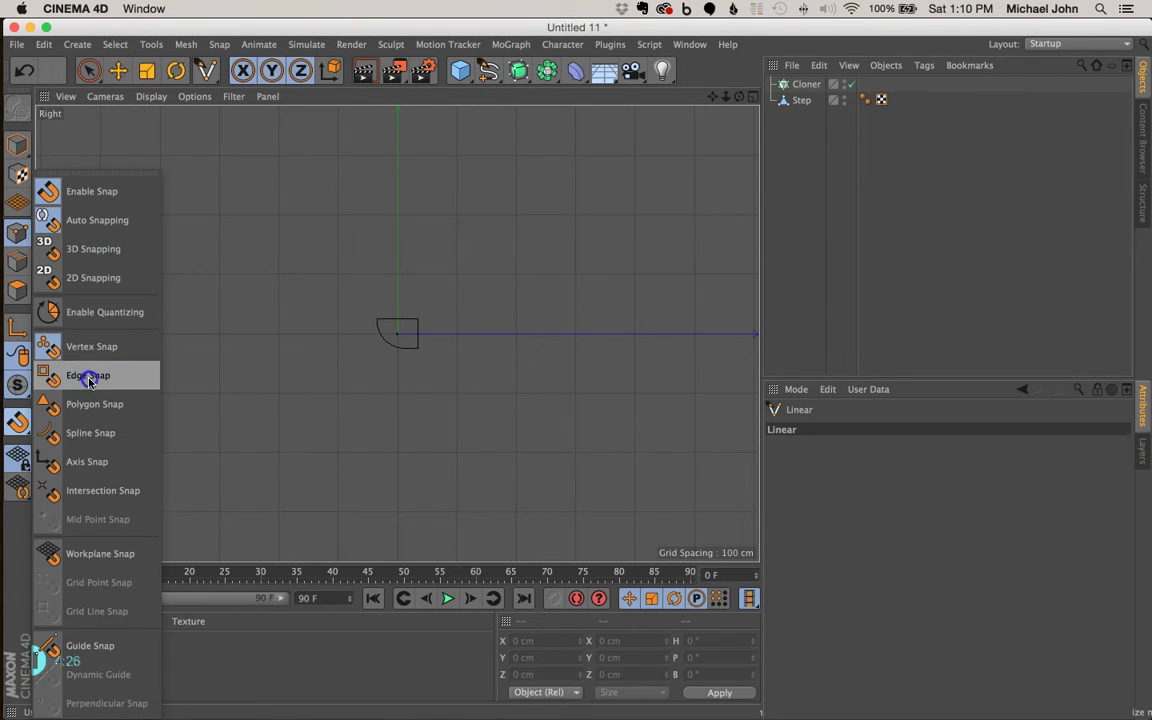
{"action": "left_click", "coordinate": [20, 424]}
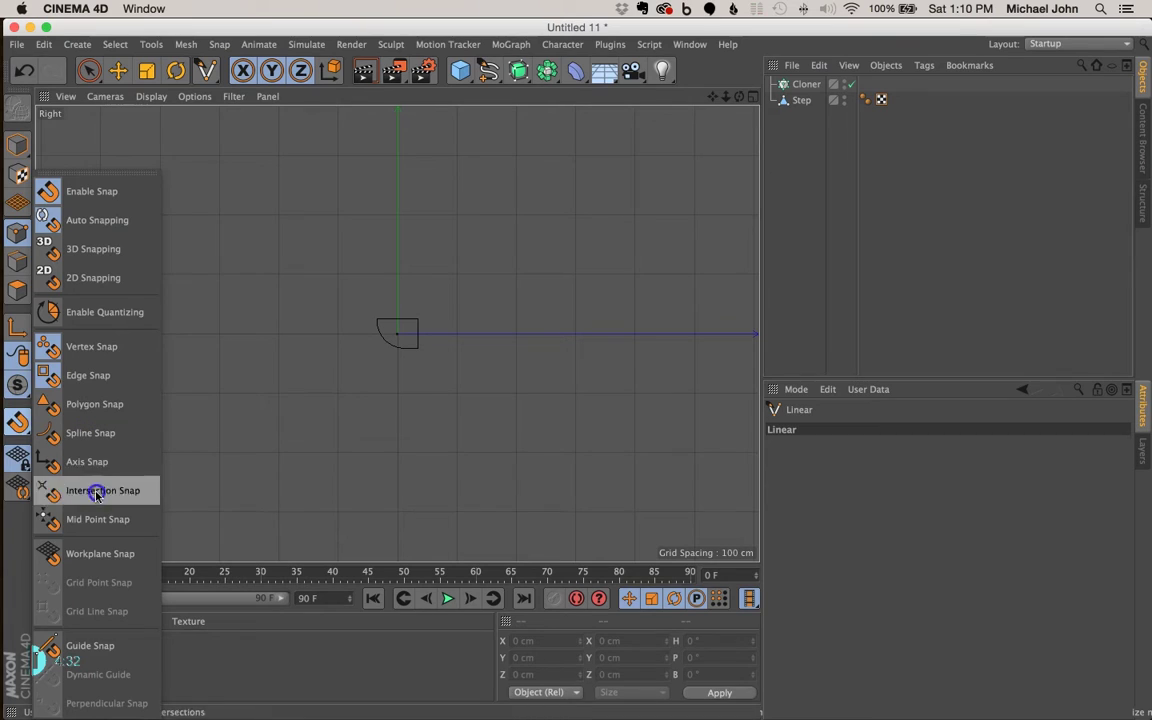
{"action": "left_click", "coordinate": [95, 557]}
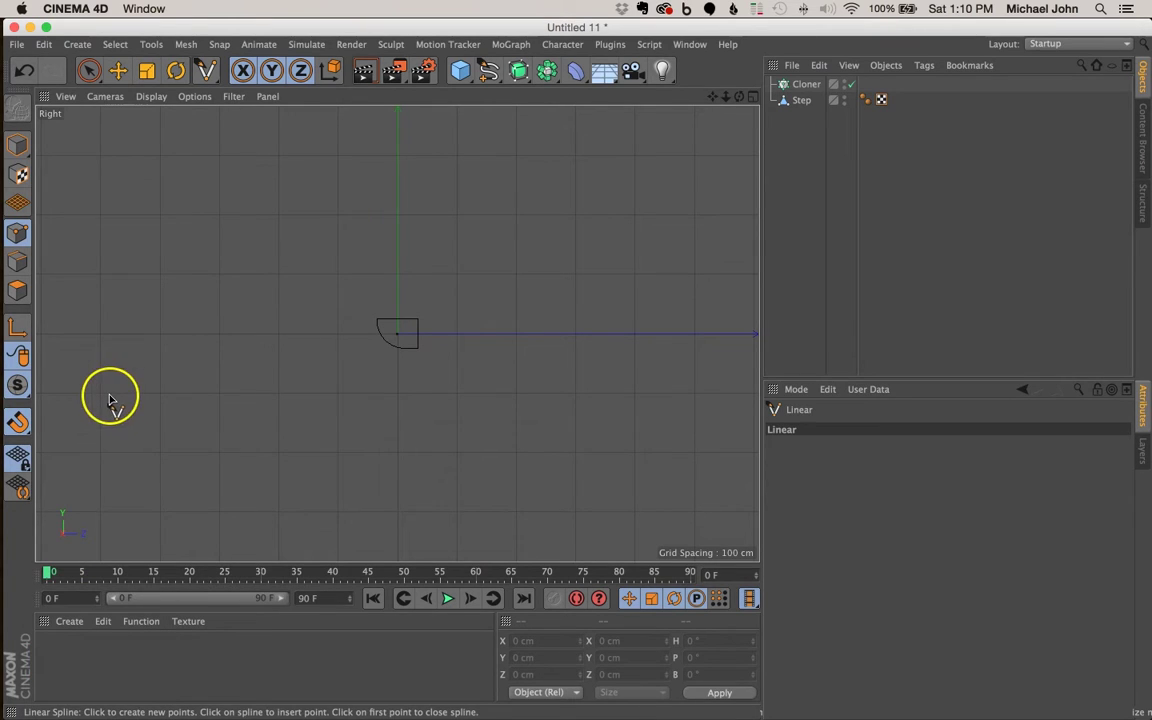
{"action": "left_click", "coordinate": [20, 424]}
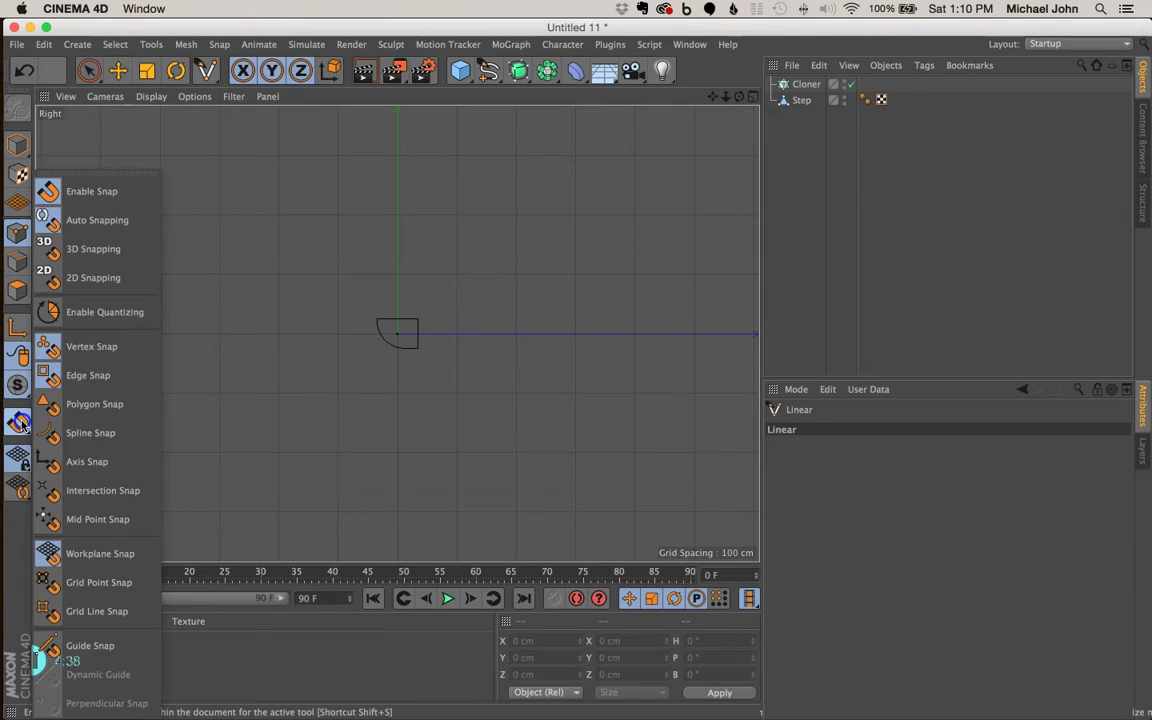
{"action": "left_click", "coordinate": [98, 582]}
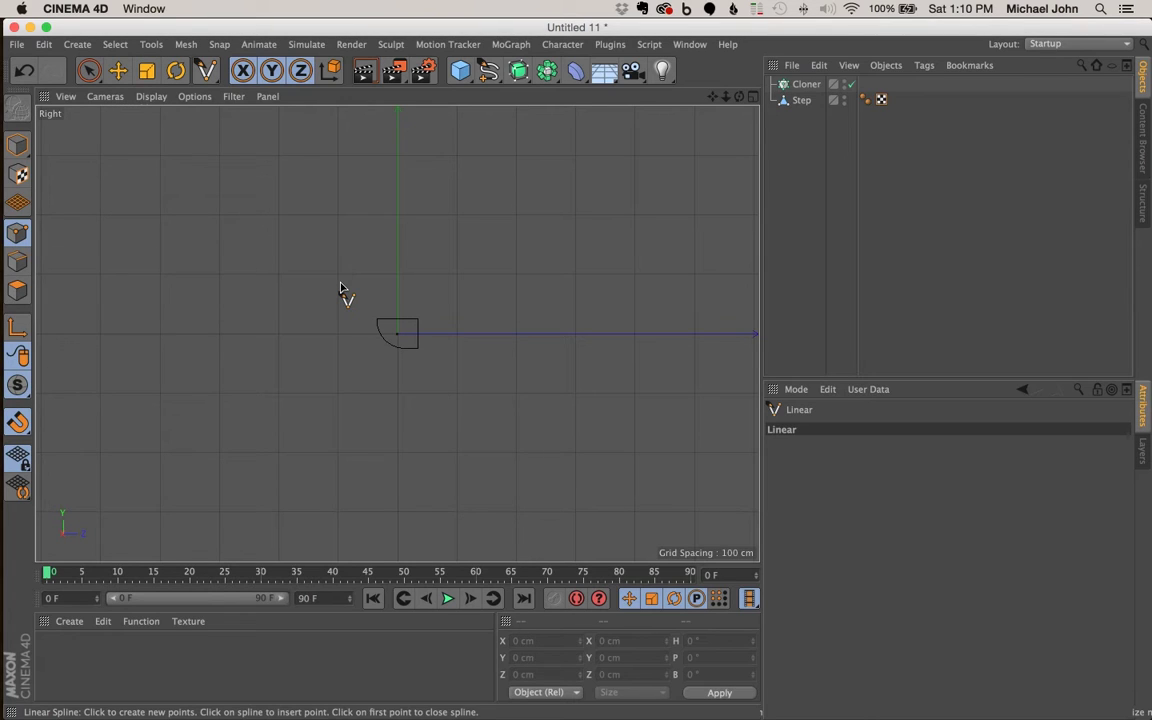
Step: Draw a linear spline from Z -300, Y 100 cm down to Y -100 cm, adding points there at Z 100, 700 and 1100 cm
{"action": "left_click", "coordinate": [220, 280]}
{"action": "left_click", "coordinate": [219, 392]}
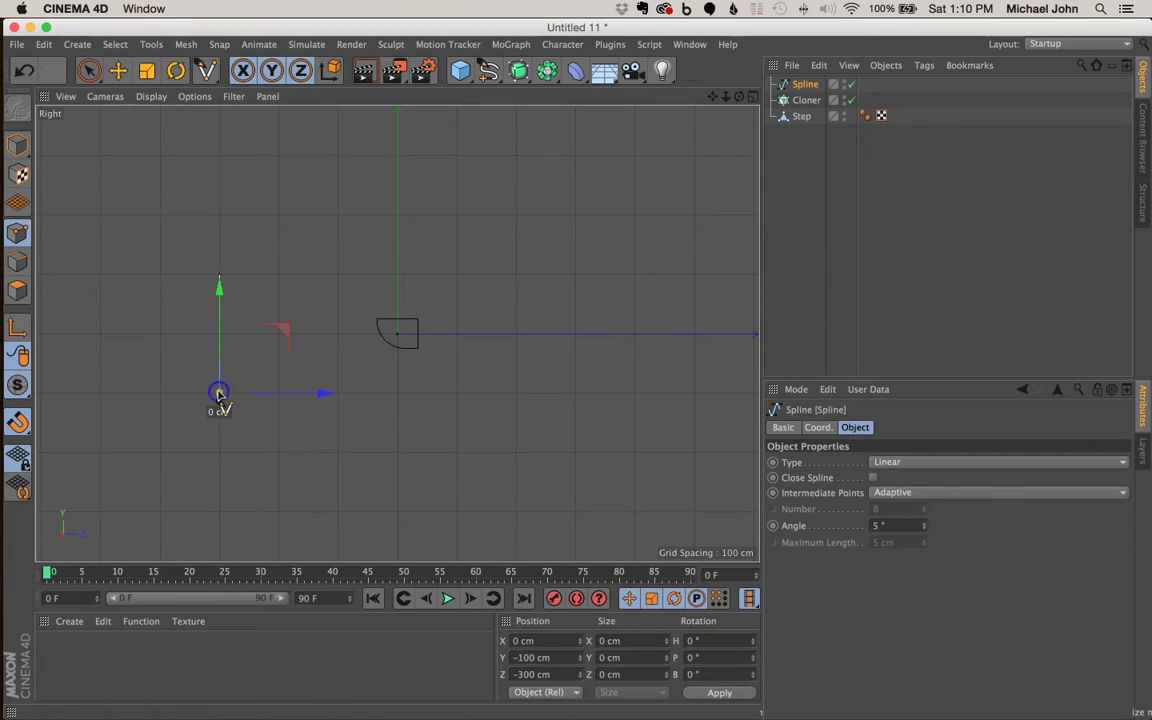
{"action": "left_click", "coordinate": [456, 392]}
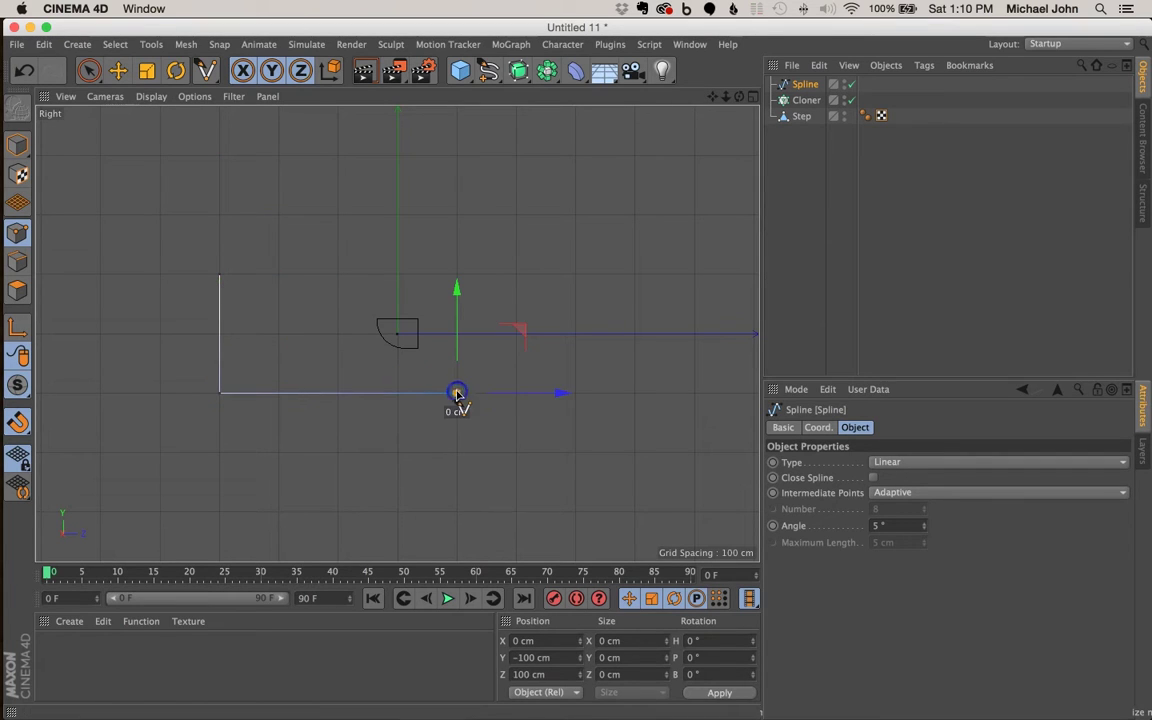
{"action": "scroll", "coordinate": [576, 368], "scroll_direction": "right", "scroll_amount": 5}
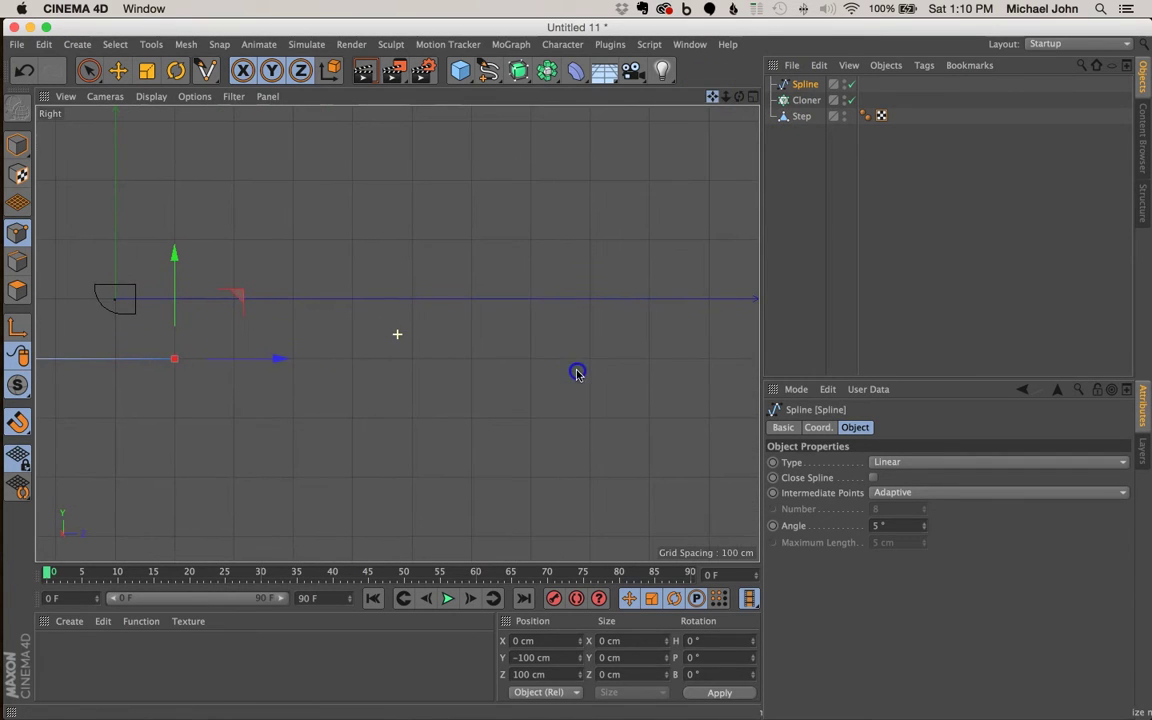
{"action": "left_click_drag", "start_coordinate": [728, 99], "coordinate": [510, 303]}
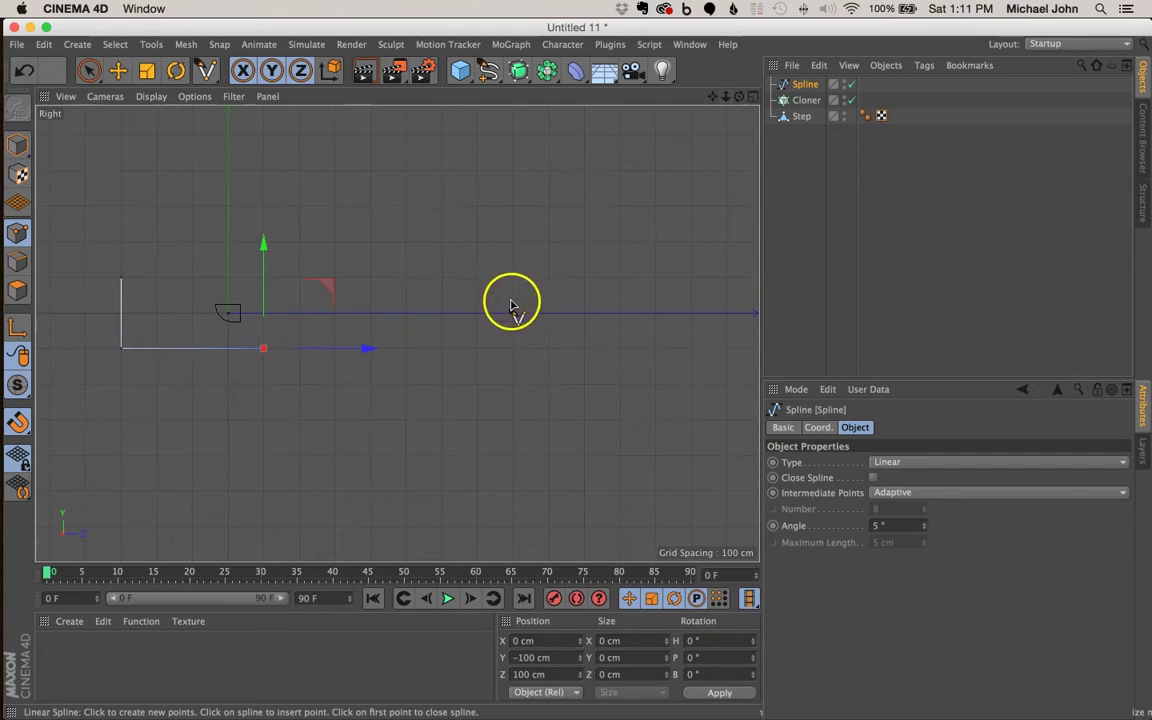
{"action": "left_click", "coordinate": [477, 348]}
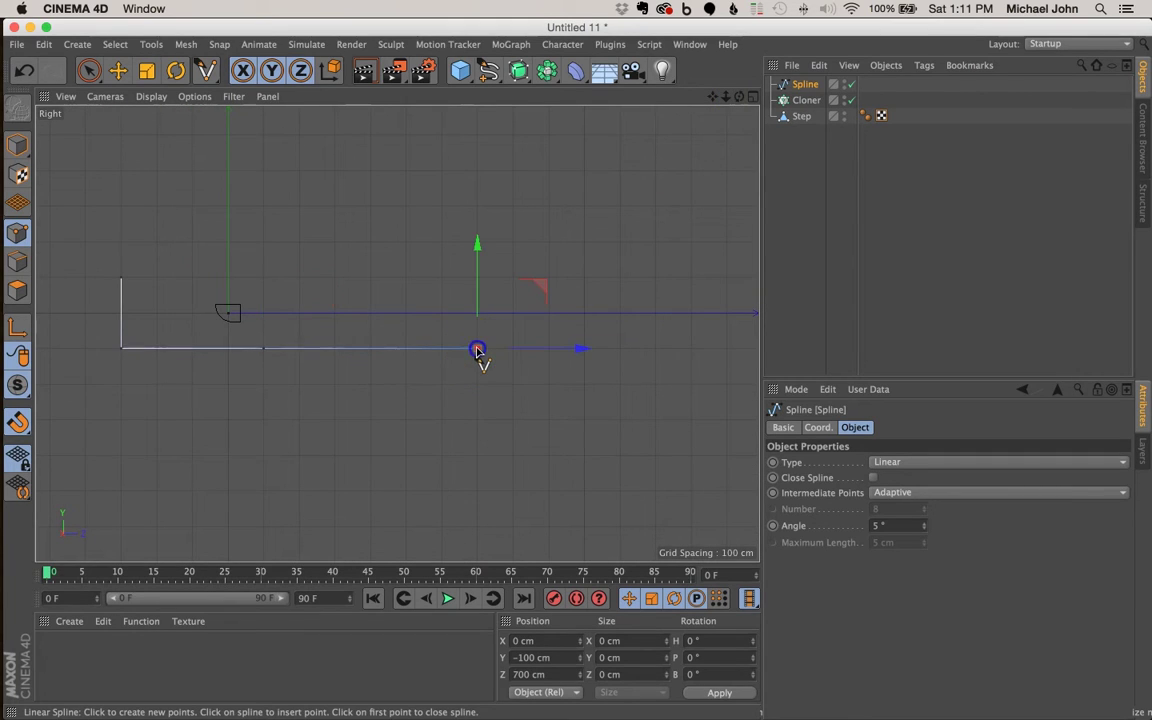
{"action": "left_click", "coordinate": [620, 348]}
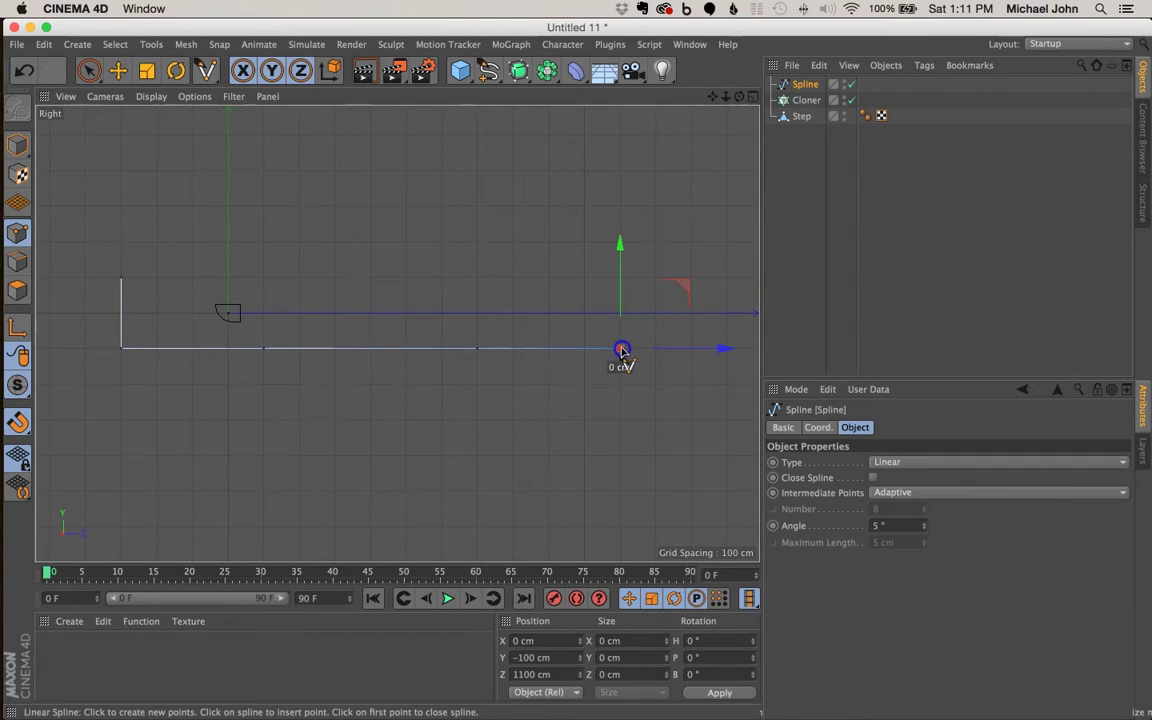
Step: Continue the spline along Y 100 cm with points at Z 1100, 800 and 0 cm, and close it
{"action": "left_click", "coordinate": [652, 280]}
{"action": "left_click_drag", "start_coordinate": [743, 278], "coordinate": [715, 275]}
{"action": "left_click", "coordinate": [617, 272]}
{"action": "left_click", "coordinate": [514, 278]}
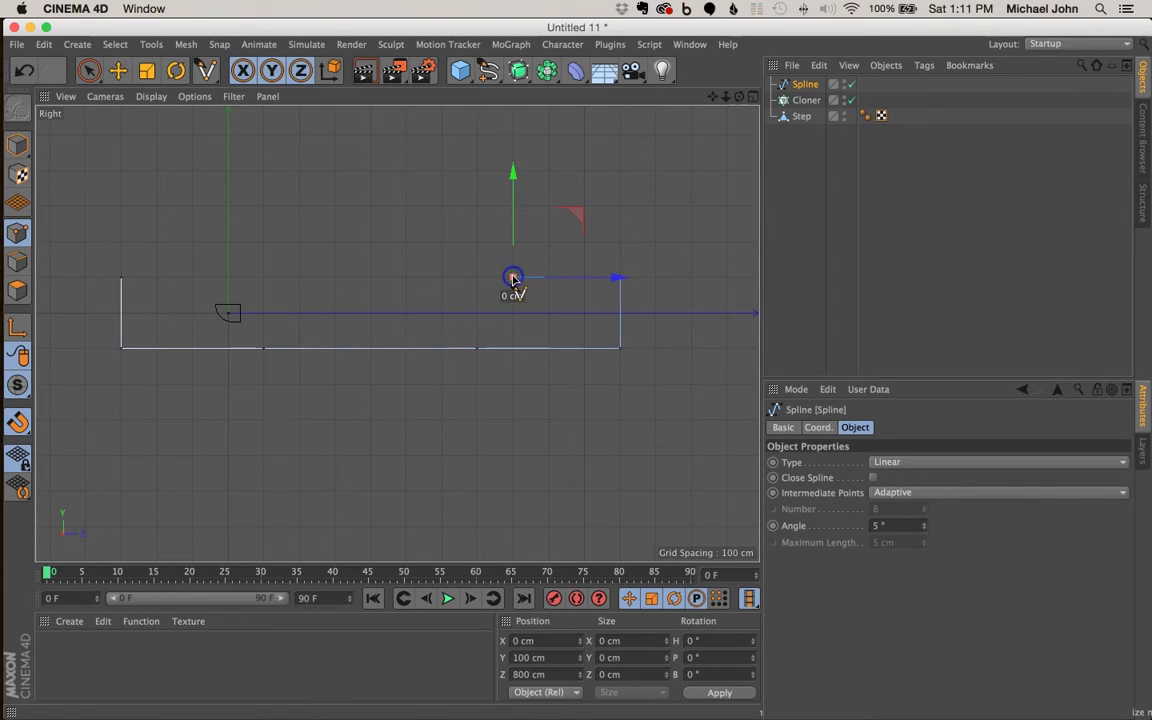
{"action": "left_click", "coordinate": [228, 277]}
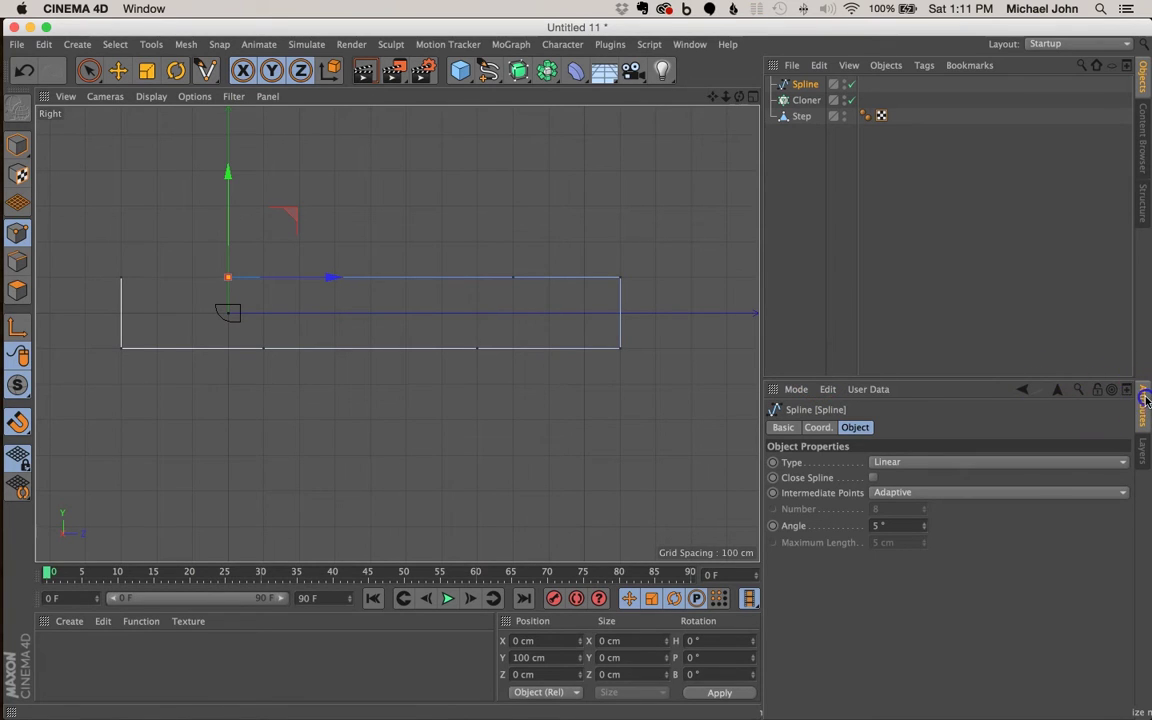
{"action": "left_click", "coordinate": [875, 479]}
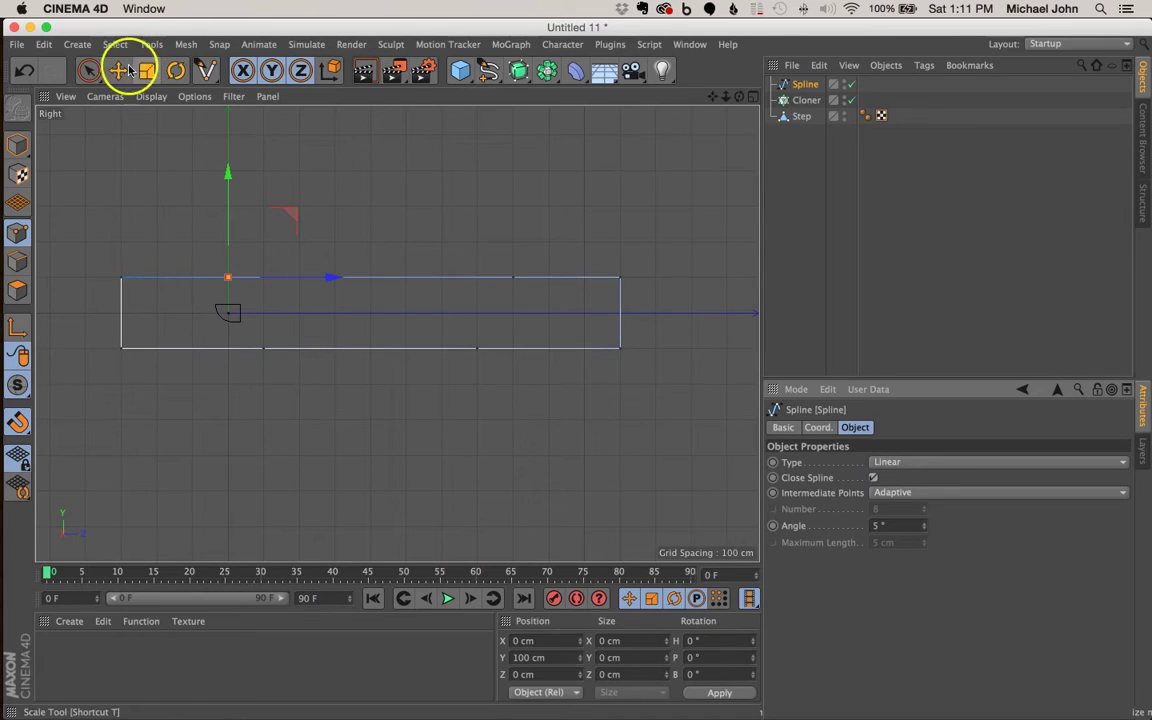
Step: Select the four spline points at the Z 700 to 1100 cm end and raise them 300 cm in Y
{"action": "left_click", "coordinate": [89, 71]}
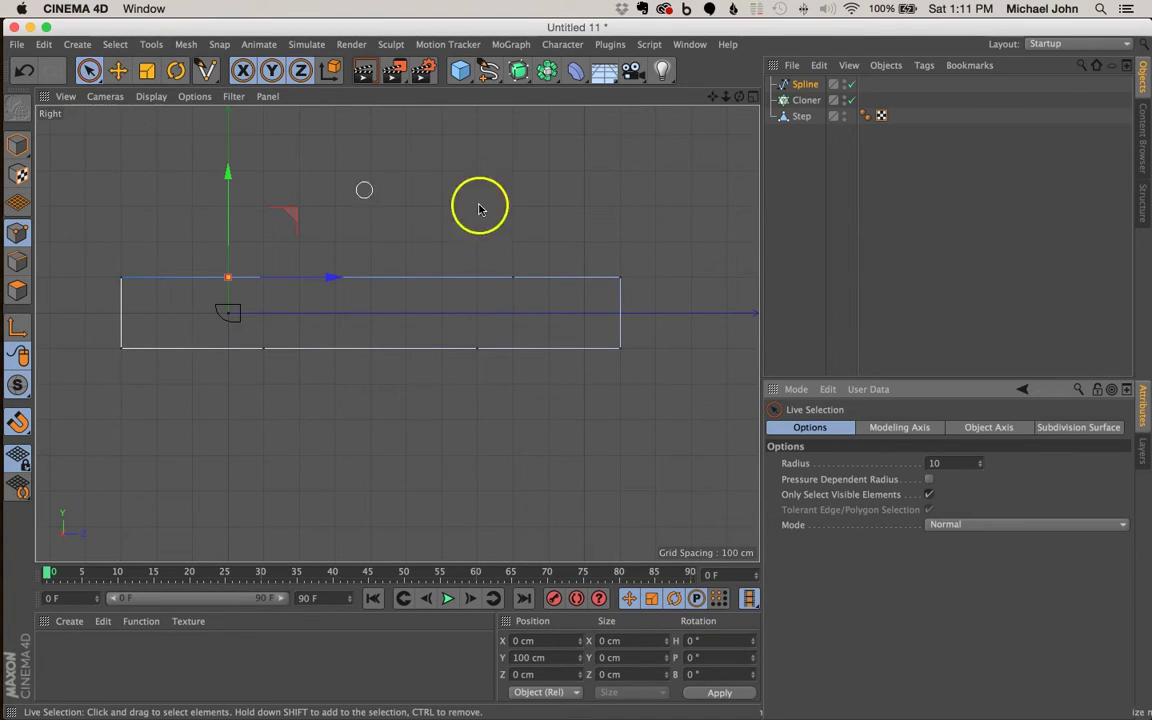
{"action": "left_click", "coordinate": [522, 214]}
{"action": "mouse_move", "coordinate": [536, 203]}
{"action": "left_mouse_down"}
{"action": "mouse_move", "coordinate": [532, 216]}
{"action": "mouse_move", "coordinate": [553, 208]}
{"action": "mouse_move", "coordinate": [514, 237]}
{"action": "mouse_move", "coordinate": [524, 233]}
{"action": "left_mouse_up"}
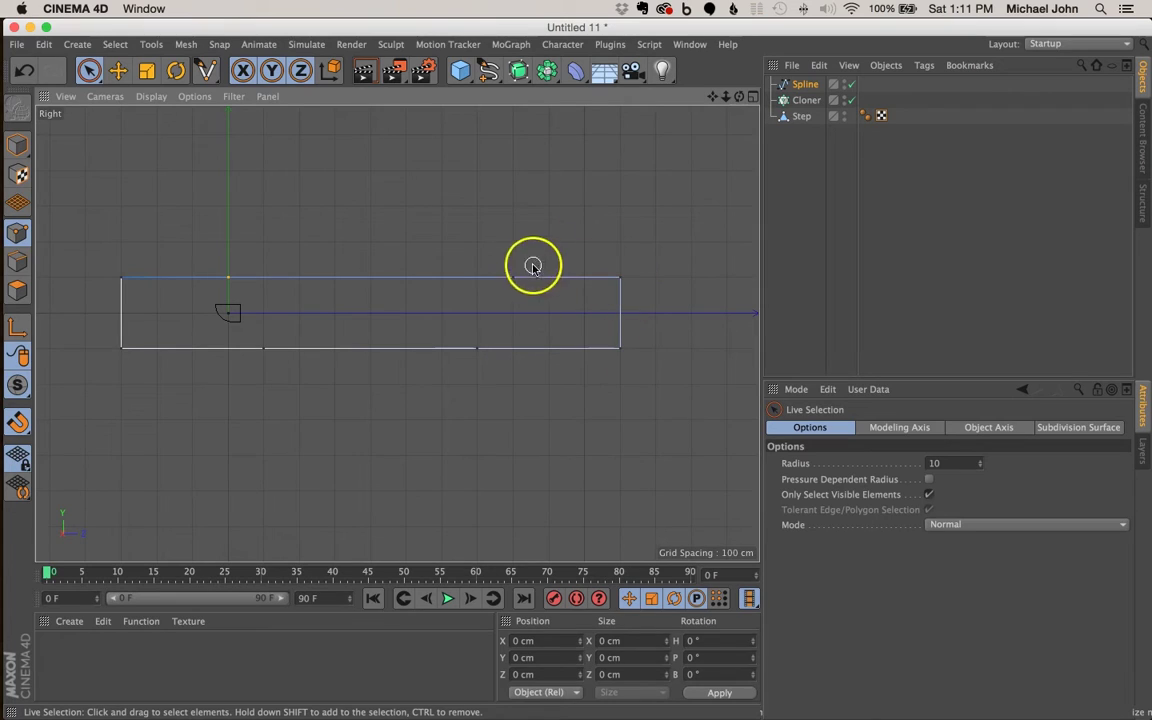
{"action": "mouse_move", "coordinate": [476, 350]}
{"action": "left_mouse_down"}
{"action": "mouse_move", "coordinate": [517, 277]}
{"action": "mouse_move", "coordinate": [643, 268]}
{"action": "left_mouse_up"}
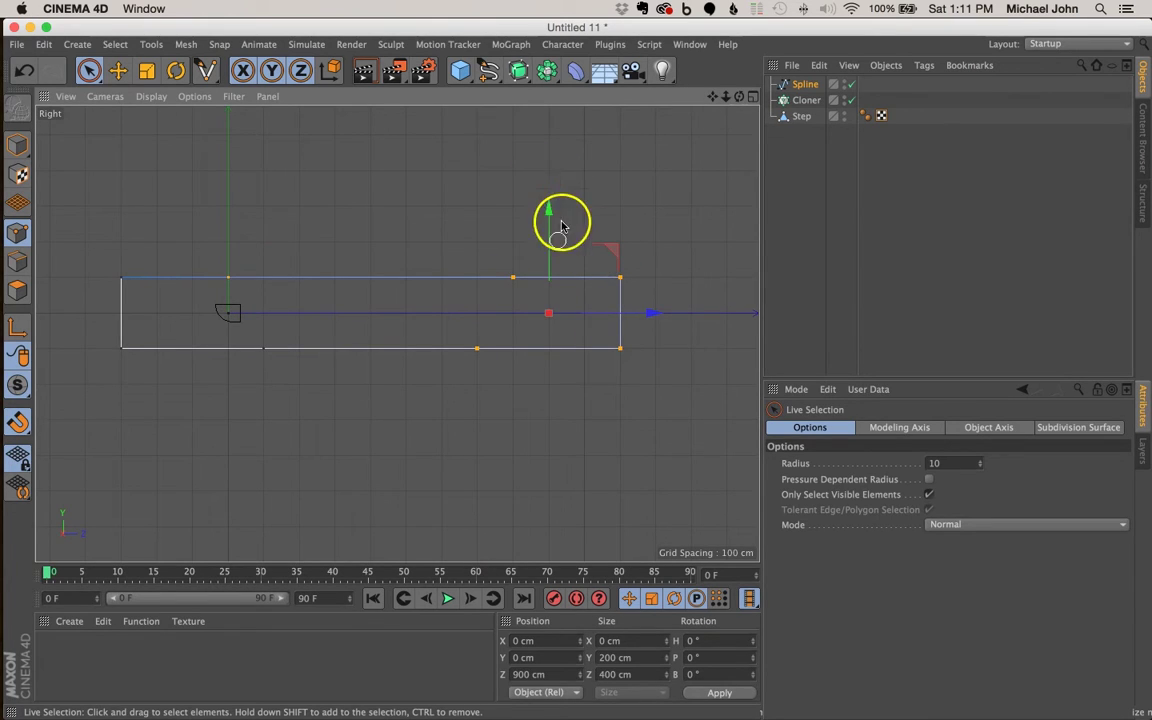
{"action": "left_click_drag", "start_coordinate": [548, 204], "coordinate": [550, 98]}
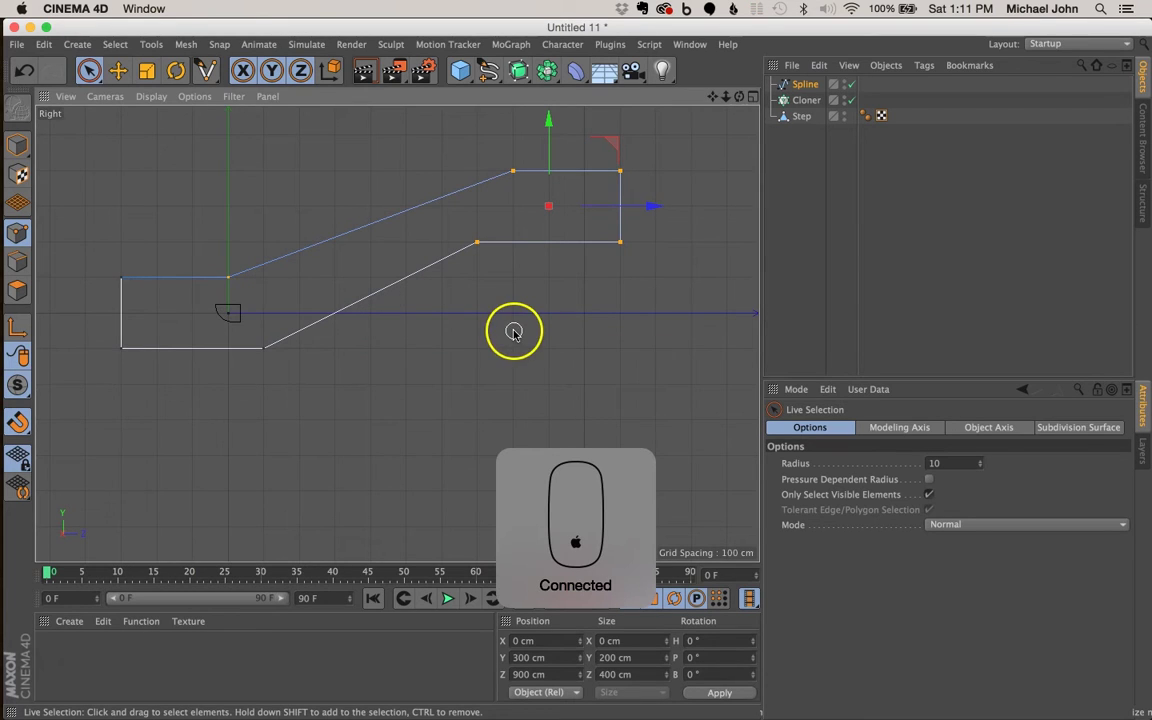
Step: Move the raised end's lower bend point along Z to 800 cm, directly beneath the upper bend point
{"action": "left_click", "coordinate": [511, 280]}
{"action": "left_click", "coordinate": [477, 243]}
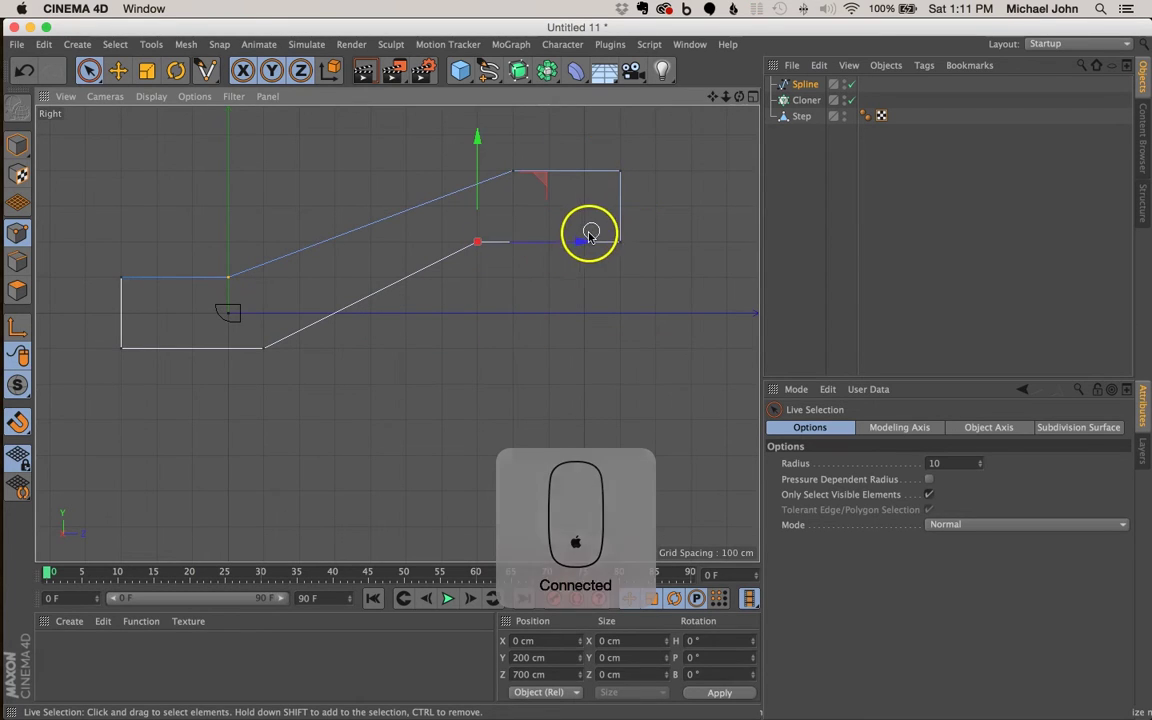
{"action": "left_click", "coordinate": [490, 279]}
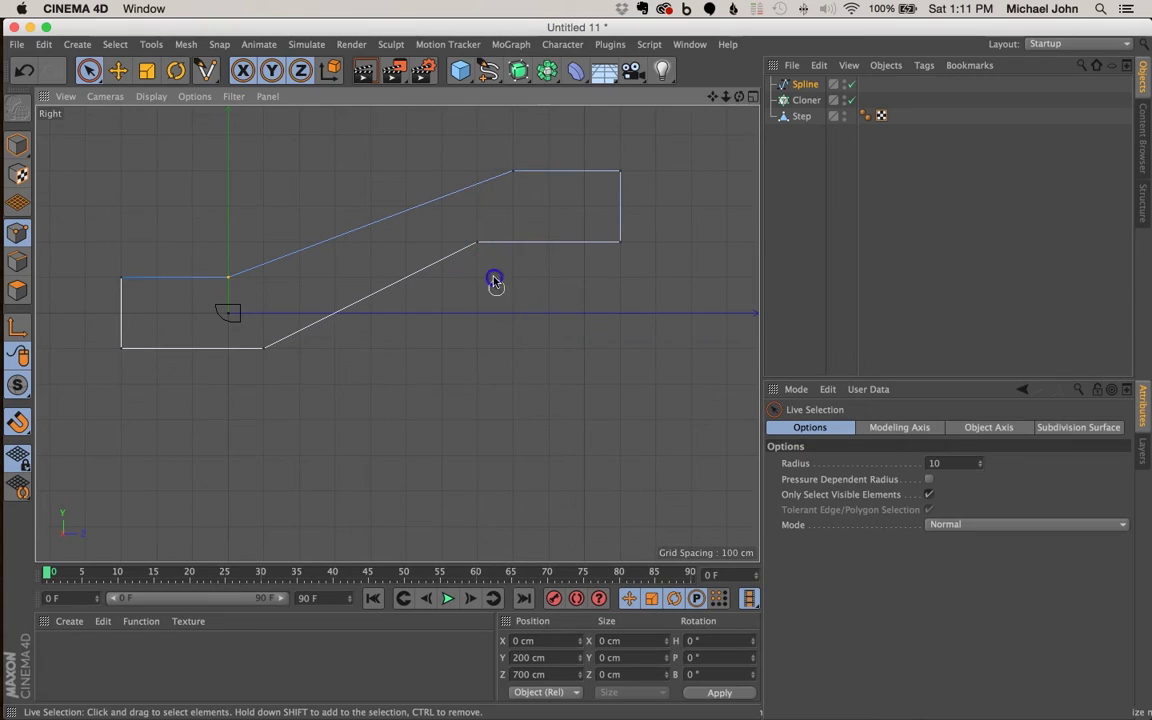
{"action": "left_click", "coordinate": [479, 237]}
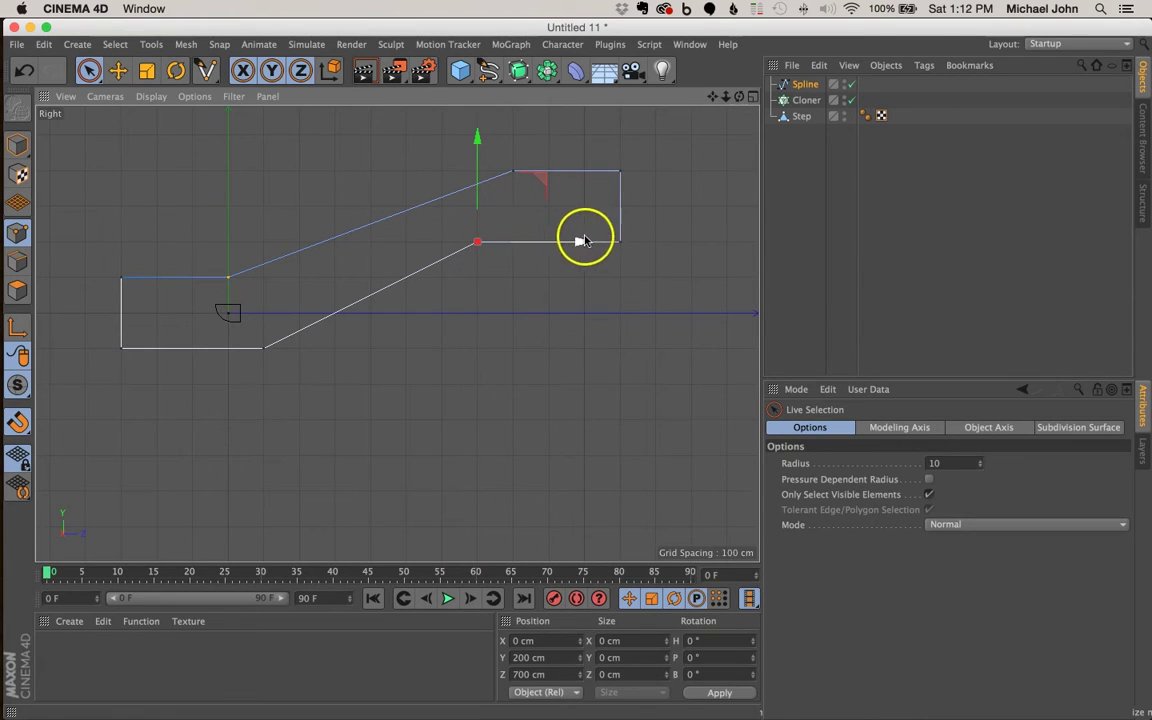
{"action": "left_click_drag", "start_coordinate": [585, 245], "coordinate": [612, 239]}
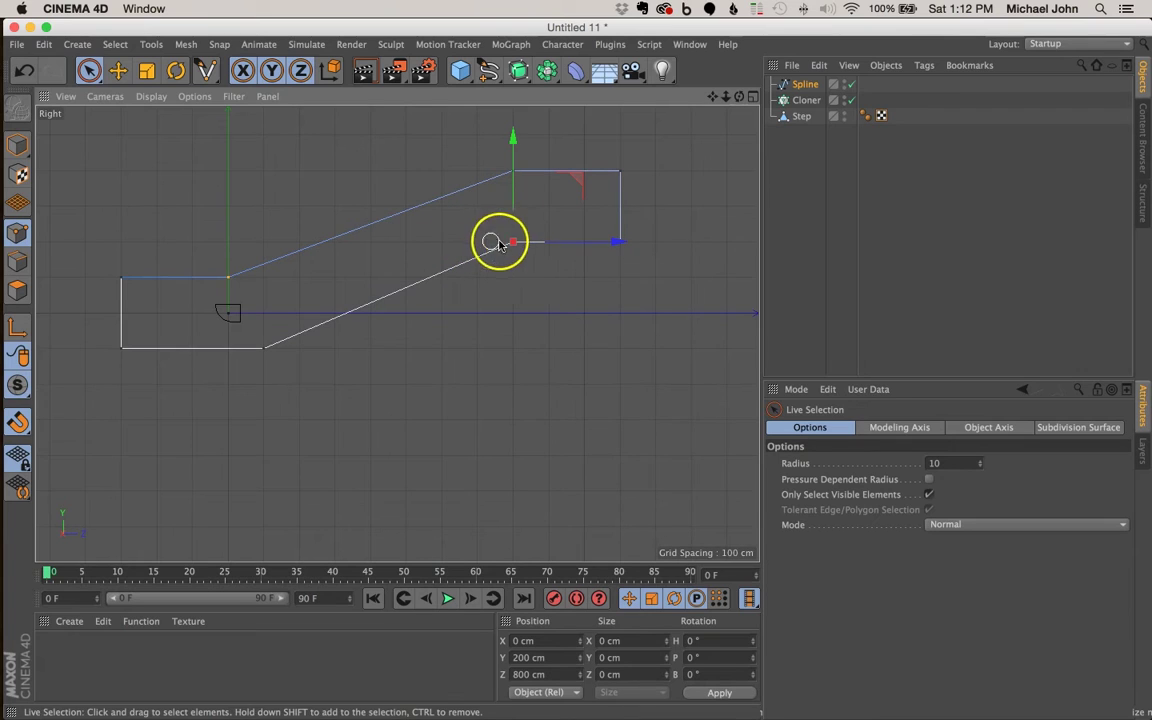
Step: Move the raised end's upper bend point along Z to 700 cm, and clear the point selection
{"action": "left_click", "coordinate": [548, 148]}
{"action": "left_click_drag", "start_coordinate": [626, 167], "coordinate": [586, 172]}
{"action": "left_click", "coordinate": [535, 309]}
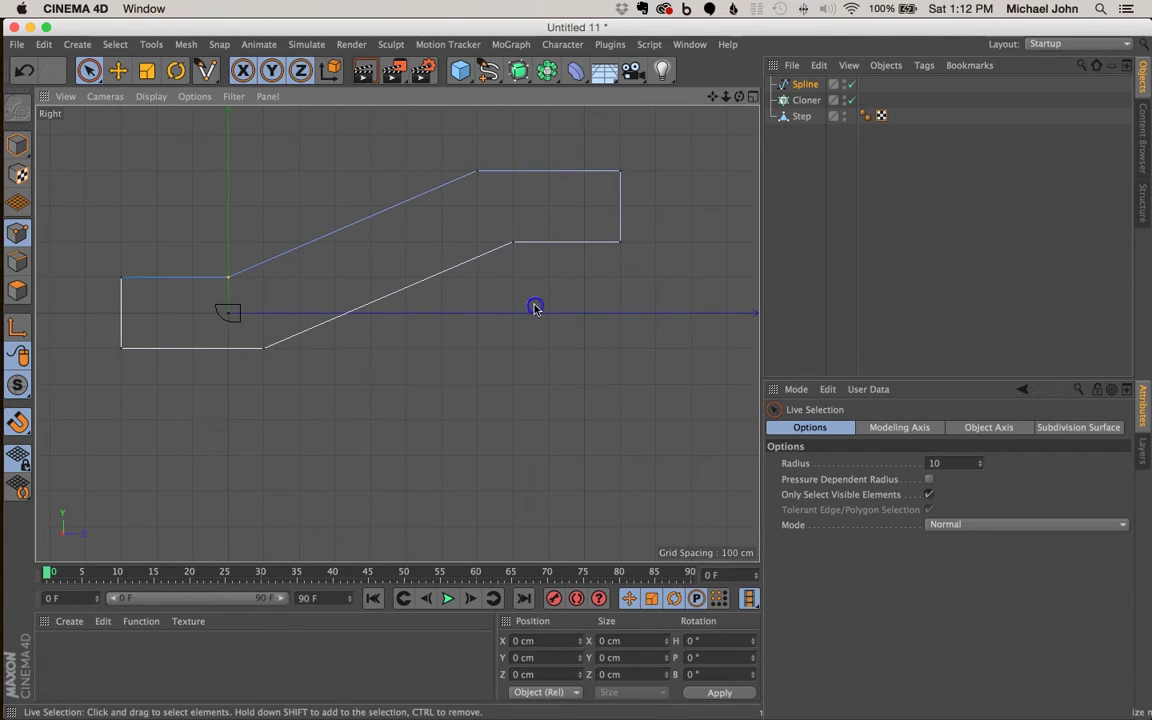
Step: Chamfer the four outer corner points at both ends of the spline with a radius of about 100 cm, and deselect them
{"action": "middle_click_drag", "start_coordinate": [580, 372], "coordinate": [562, 384], "text": "alt"}
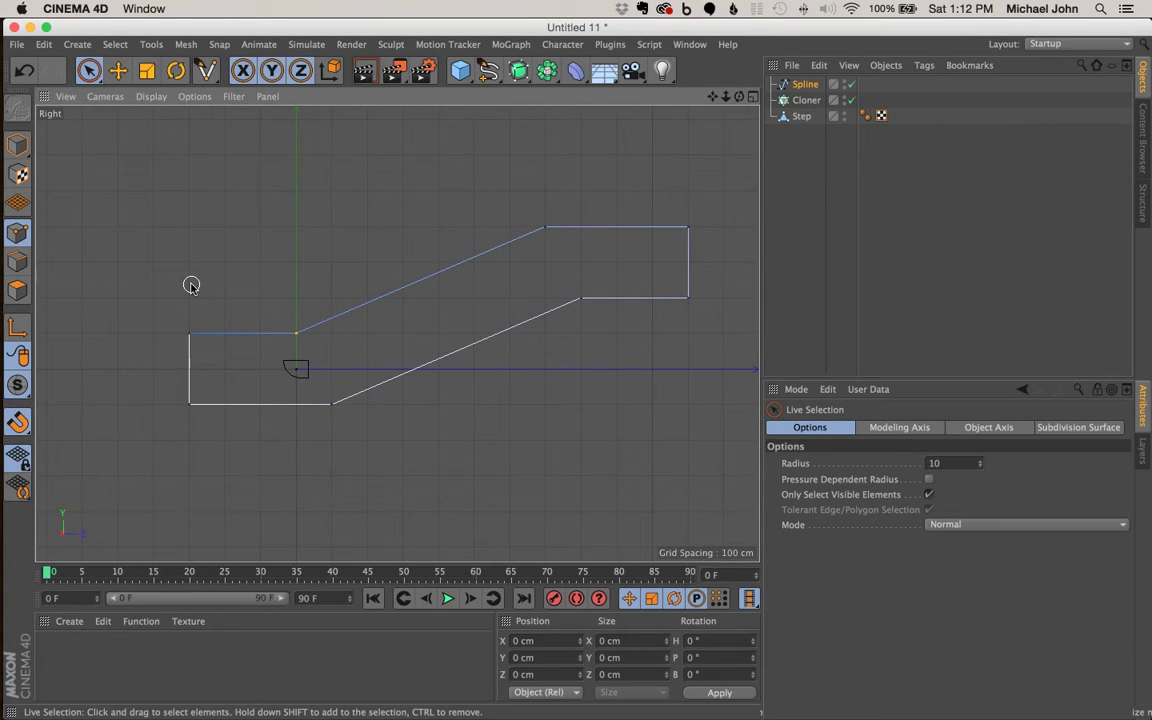
{"action": "left_click", "coordinate": [191, 344]}
{"action": "scroll", "coordinate": [618, 315], "scroll_direction": "down", "scroll_amount": 1}
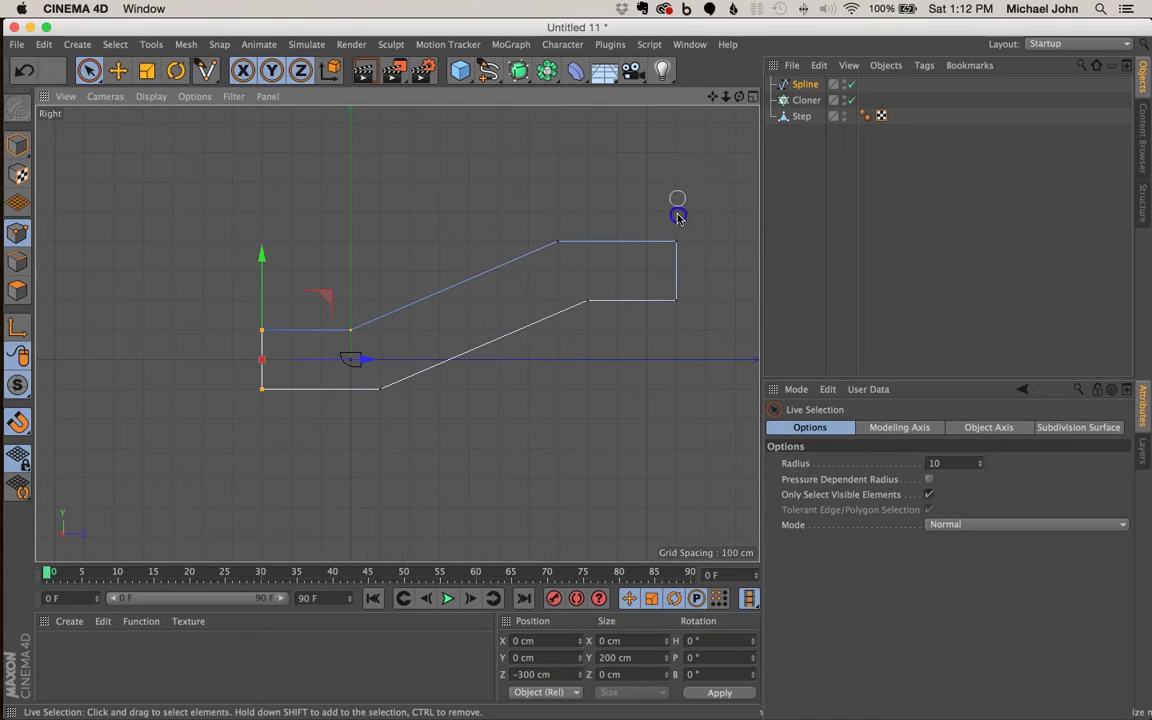
{"action": "left_click_drag", "start_coordinate": [676, 215], "coordinate": [686, 316], "text": "shift"}
{"action": "left_click_drag", "start_coordinate": [727, 100], "coordinate": [579, 369]}
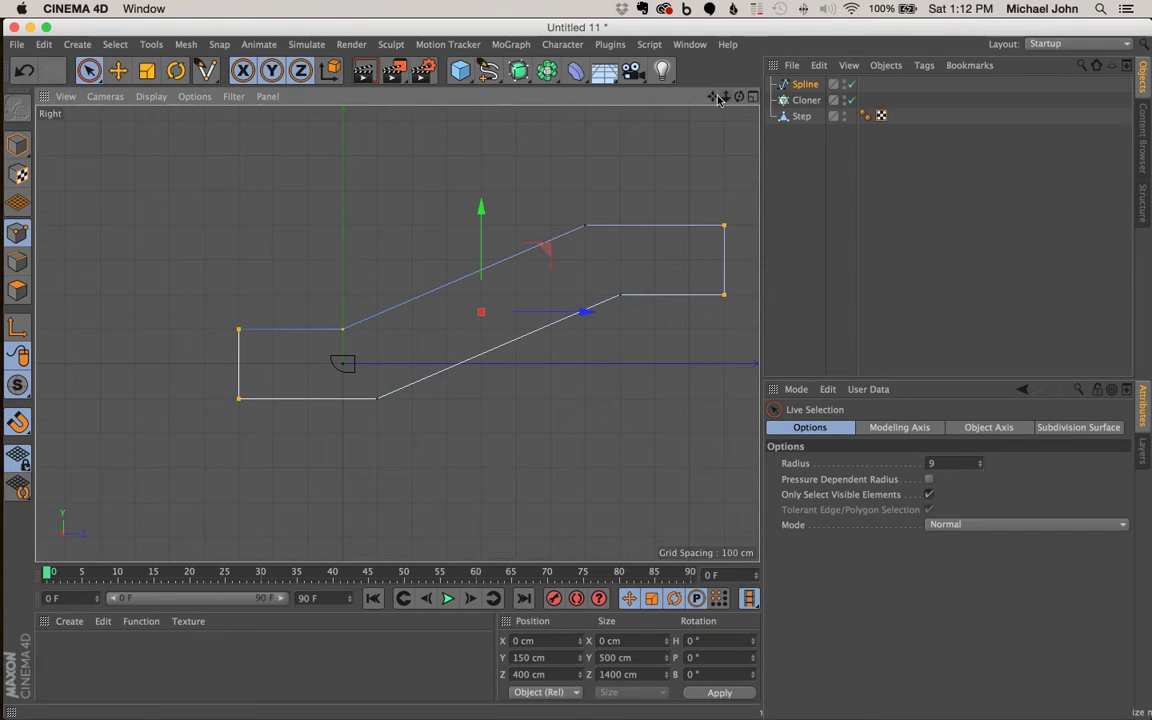
{"action": "left_click_drag", "start_coordinate": [716, 98], "coordinate": [638, 86]}
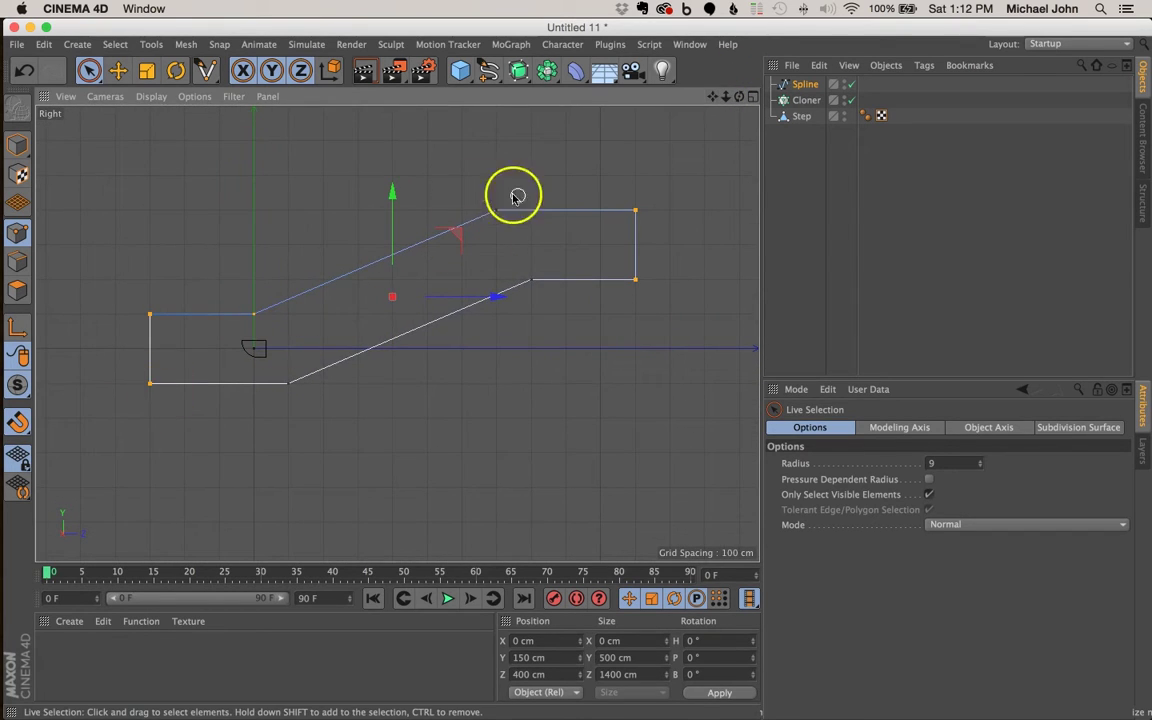
{"action": "right_click", "coordinate": [636, 212]}
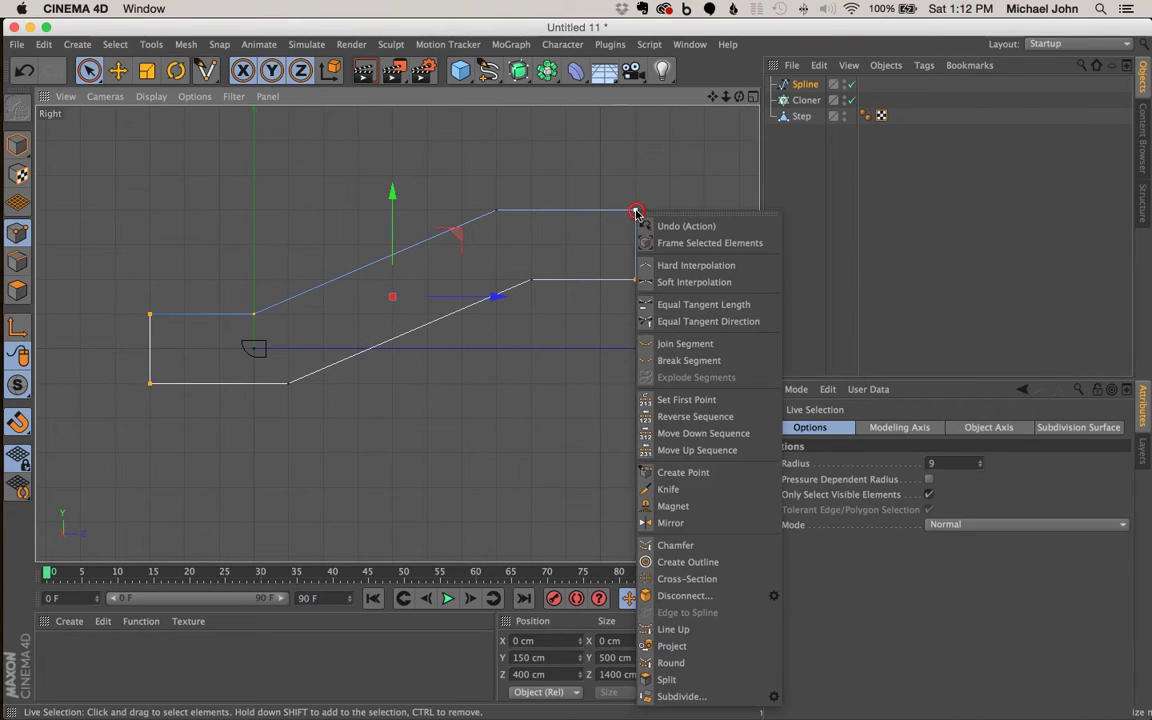
{"action": "left_click", "coordinate": [722, 545]}
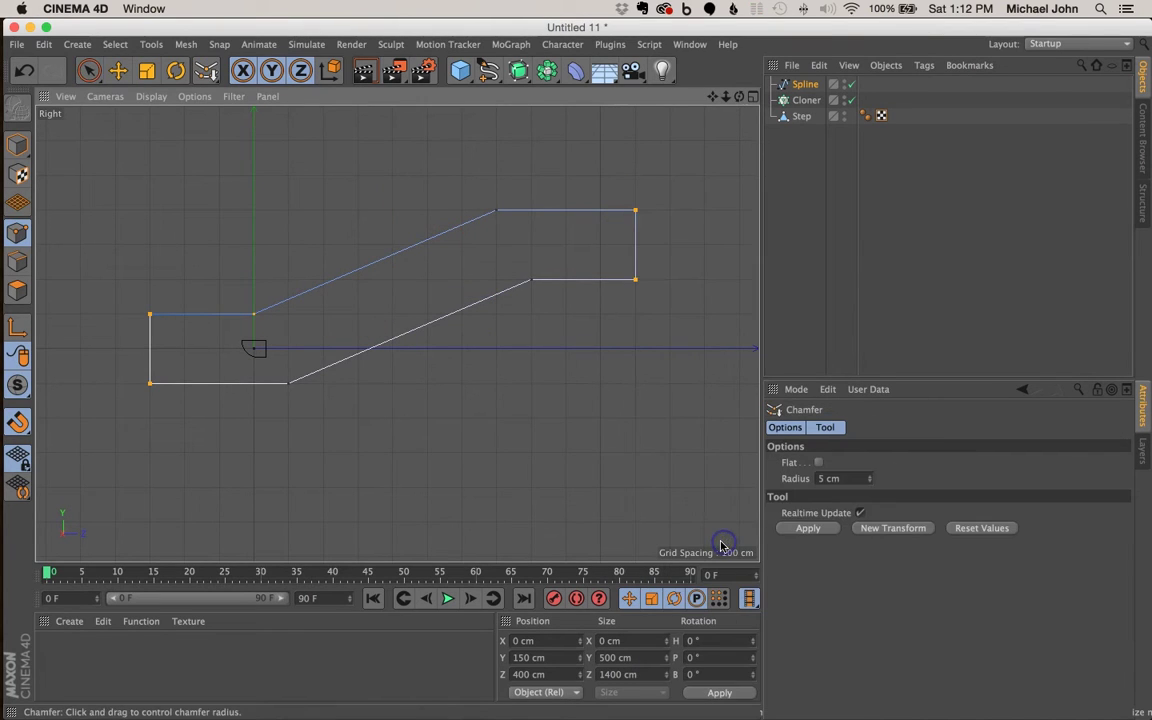
{"action": "left_click", "coordinate": [806, 529]}
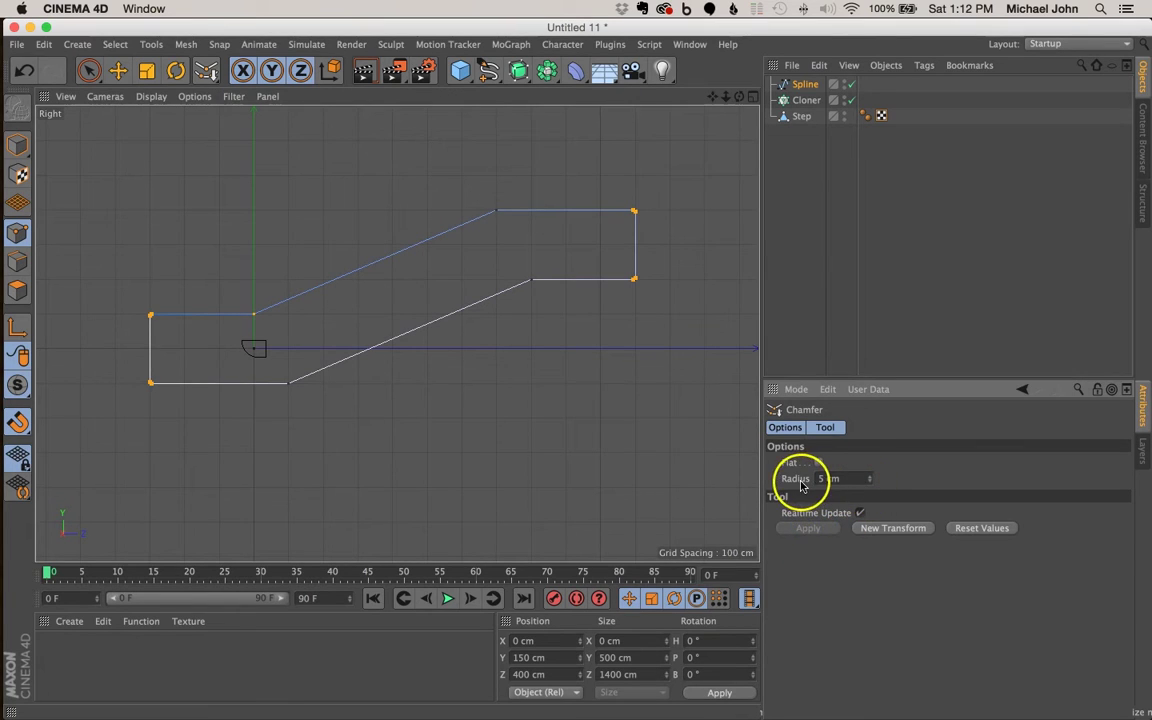
{"action": "left_click", "coordinate": [870, 482]}
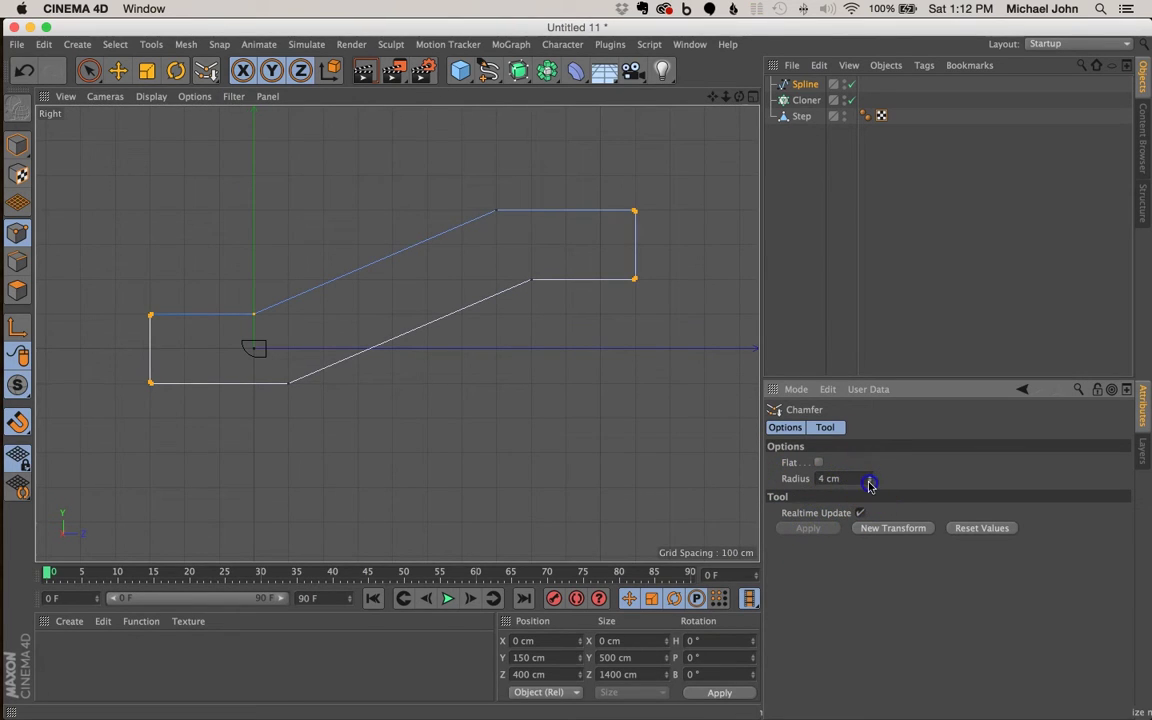
{"action": "left_click_drag", "start_coordinate": [870, 484], "coordinate": [870, 484]}
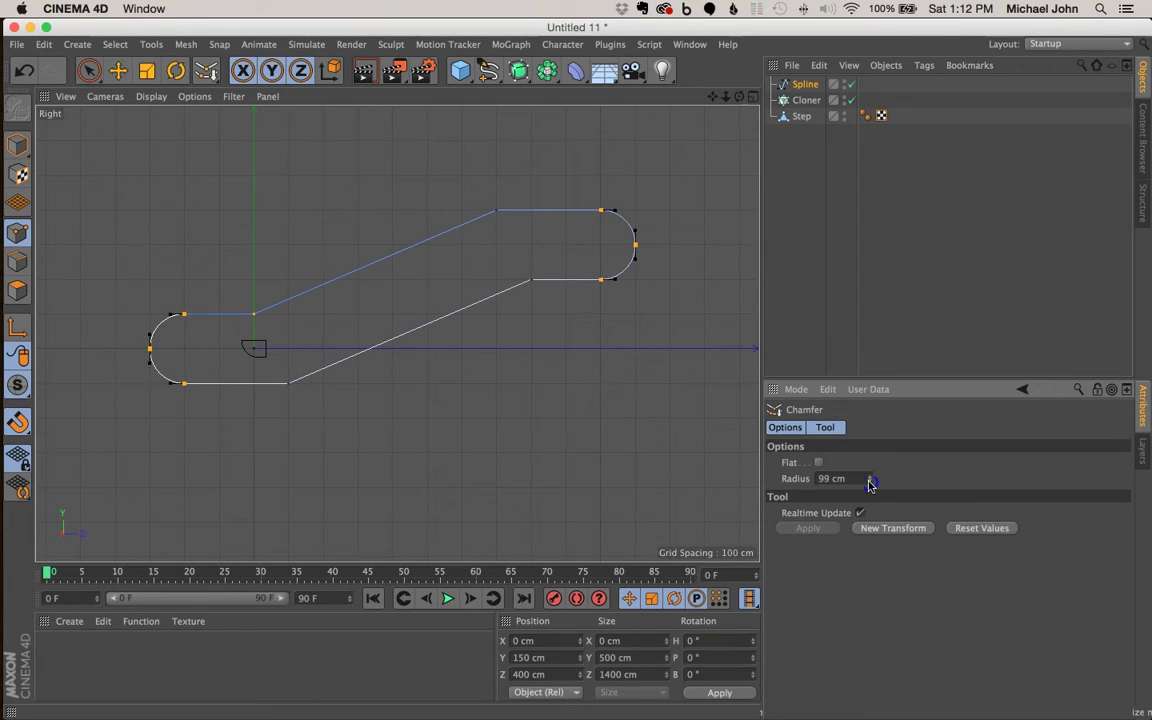
{"action": "left_click_drag", "start_coordinate": [870, 484], "coordinate": [870, 484]}
{"action": "left_click", "coordinate": [89, 70]}
{"action": "left_click", "coordinate": [371, 208]}
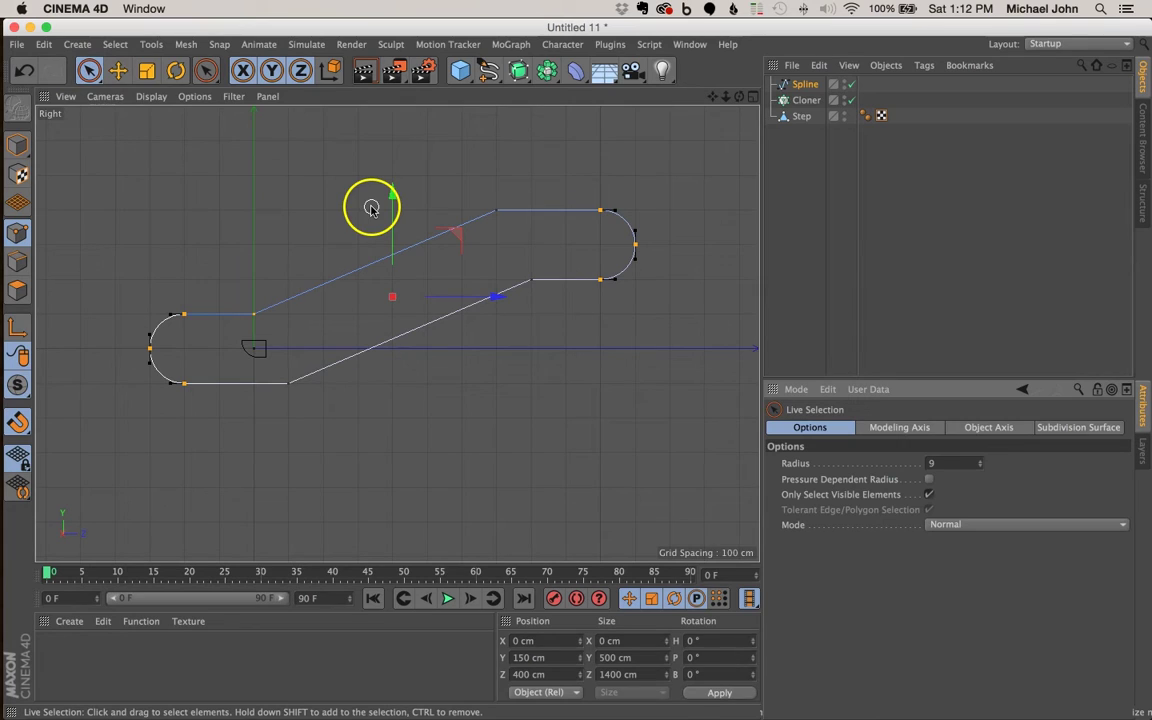
{"action": "left_click", "coordinate": [299, 175]}
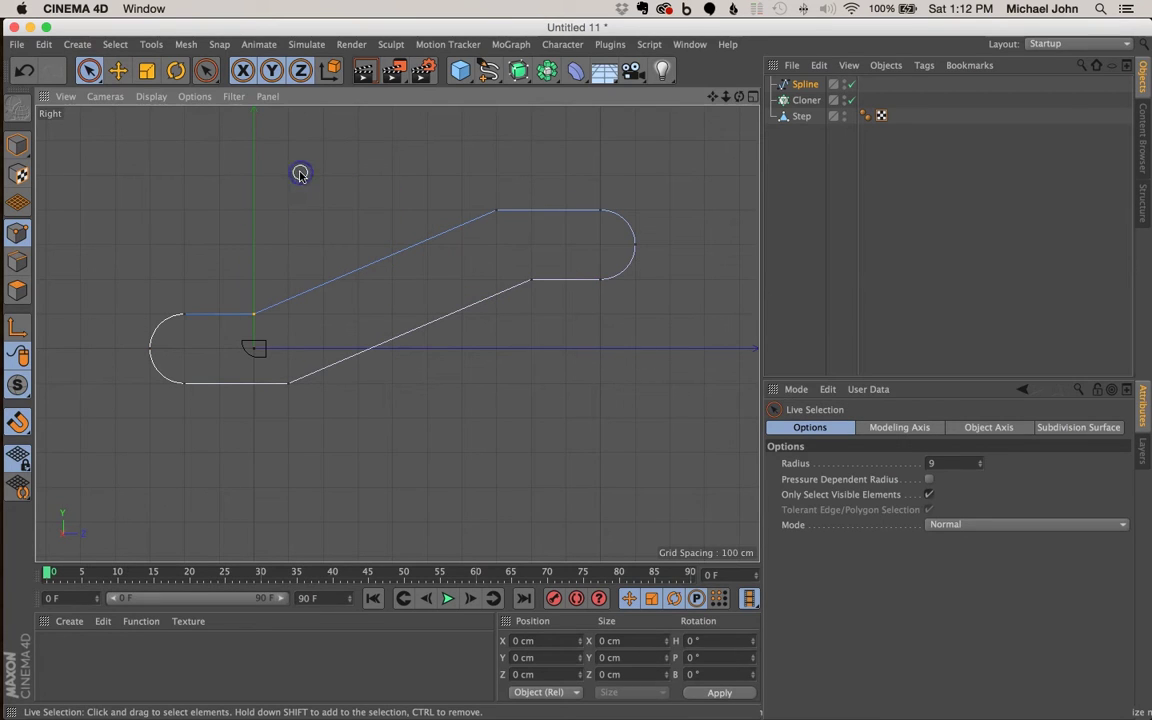
Step: Switch to the full-size Perspective view and make the Step object a child of the Cloner
{"action": "left_click", "coordinate": [754, 97]}
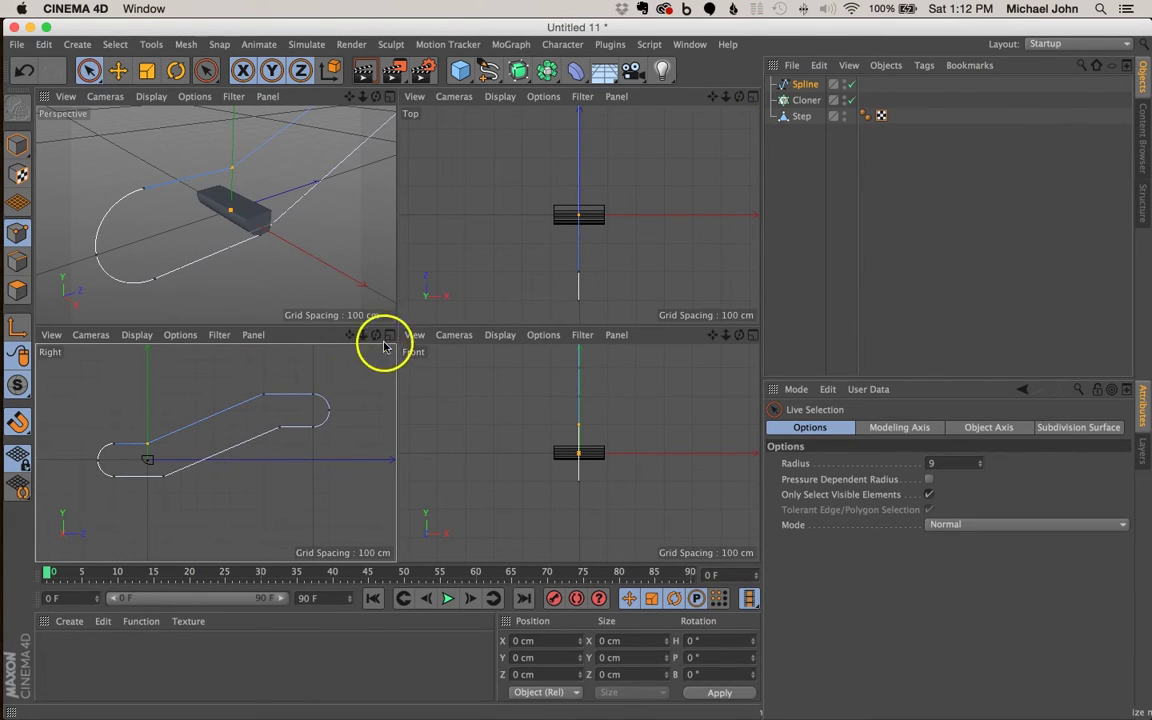
{"action": "left_click", "coordinate": [300, 120]}
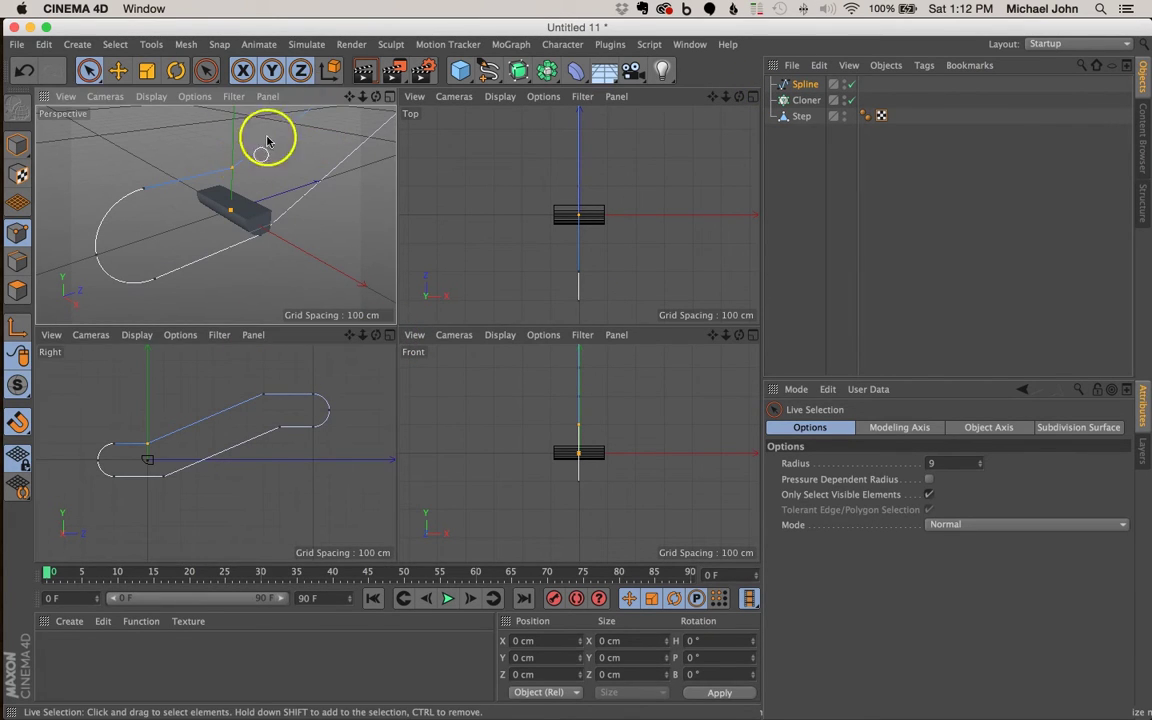
{"action": "left_click", "coordinate": [390, 97]}
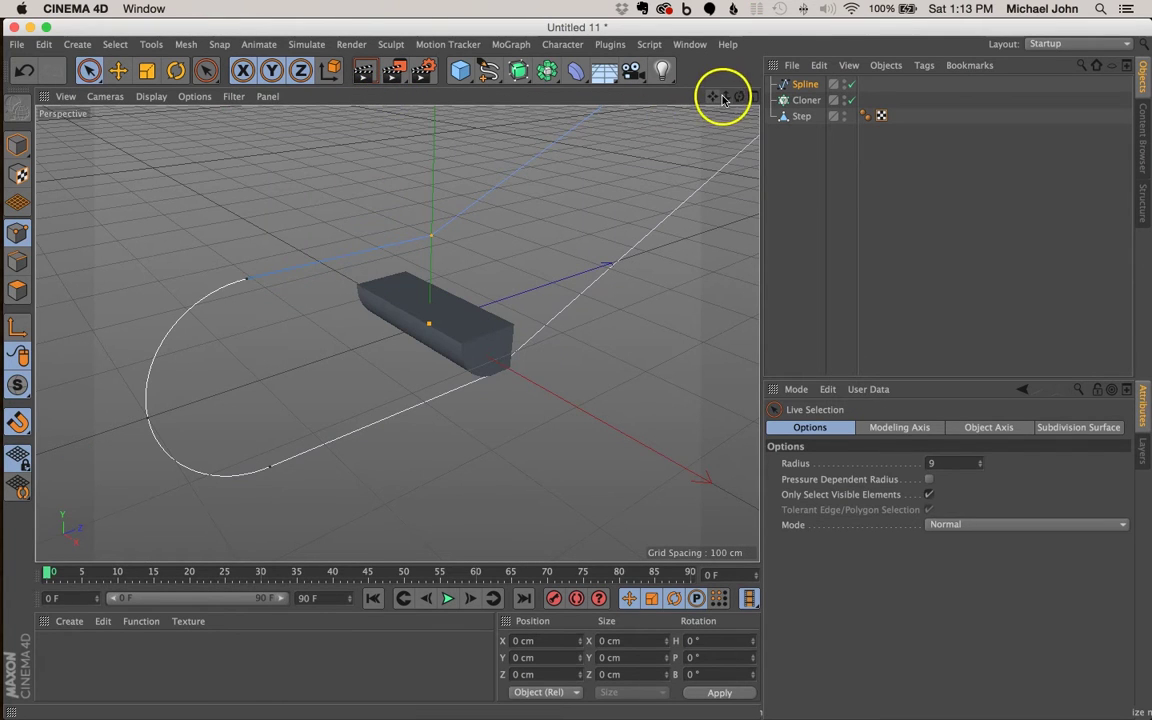
{"action": "mouse_move", "coordinate": [724, 97]}
{"action": "left_mouse_down"}
{"action": "mouse_move", "coordinate": [573, 368]}
{"action": "mouse_move", "coordinate": [724, 100]}
{"action": "left_mouse_up"}
{"action": "left_click_drag", "start_coordinate": [509, 213], "coordinate": [450, 224], "text": "alt"}
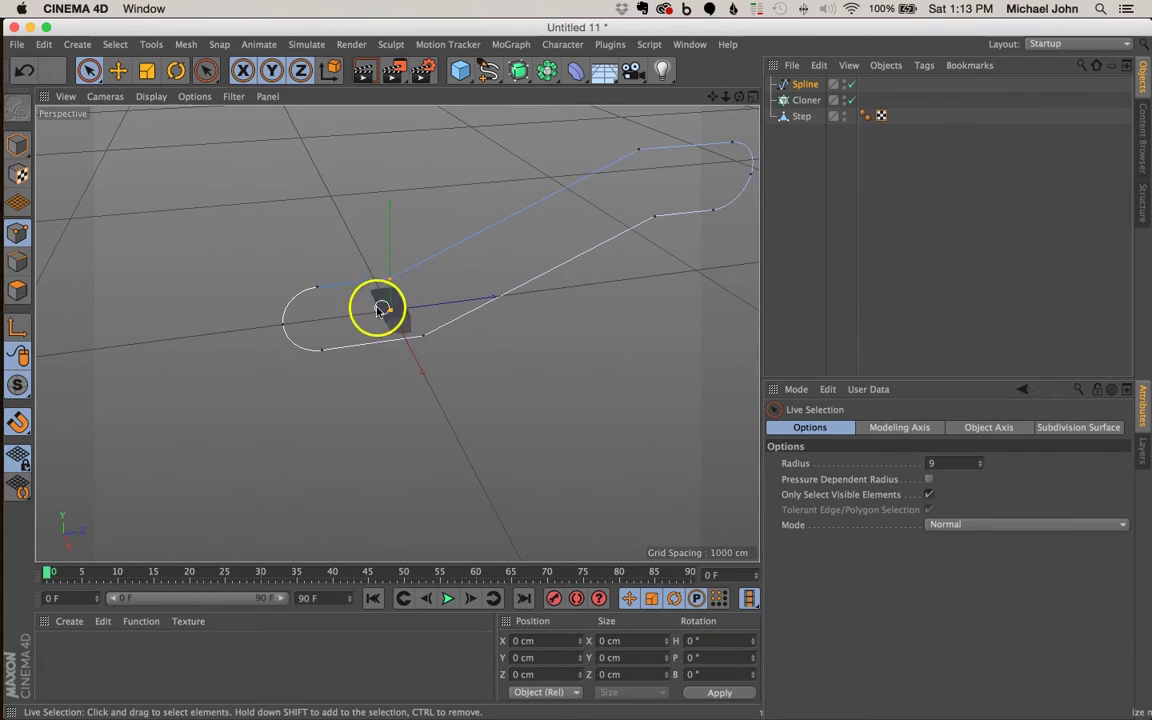
{"action": "left_click", "coordinate": [807, 156]}
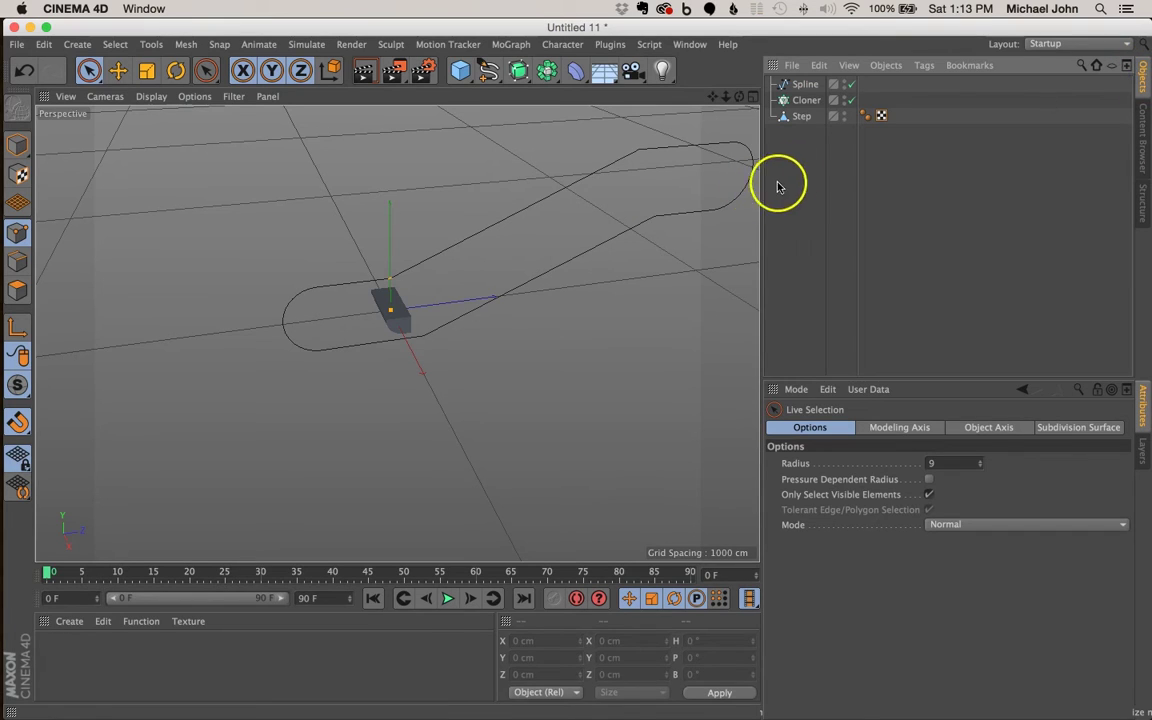
{"action": "left_click", "coordinate": [803, 117]}
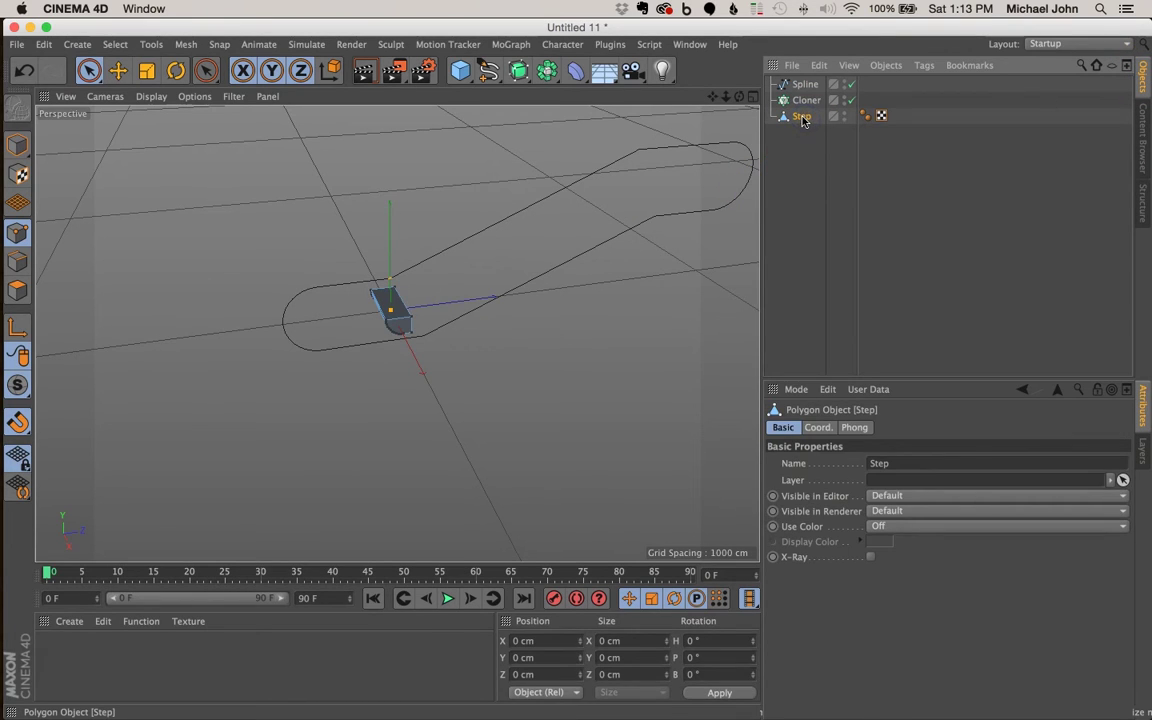
{"action": "left_click_drag", "start_coordinate": [807, 101], "coordinate": [807, 101]}
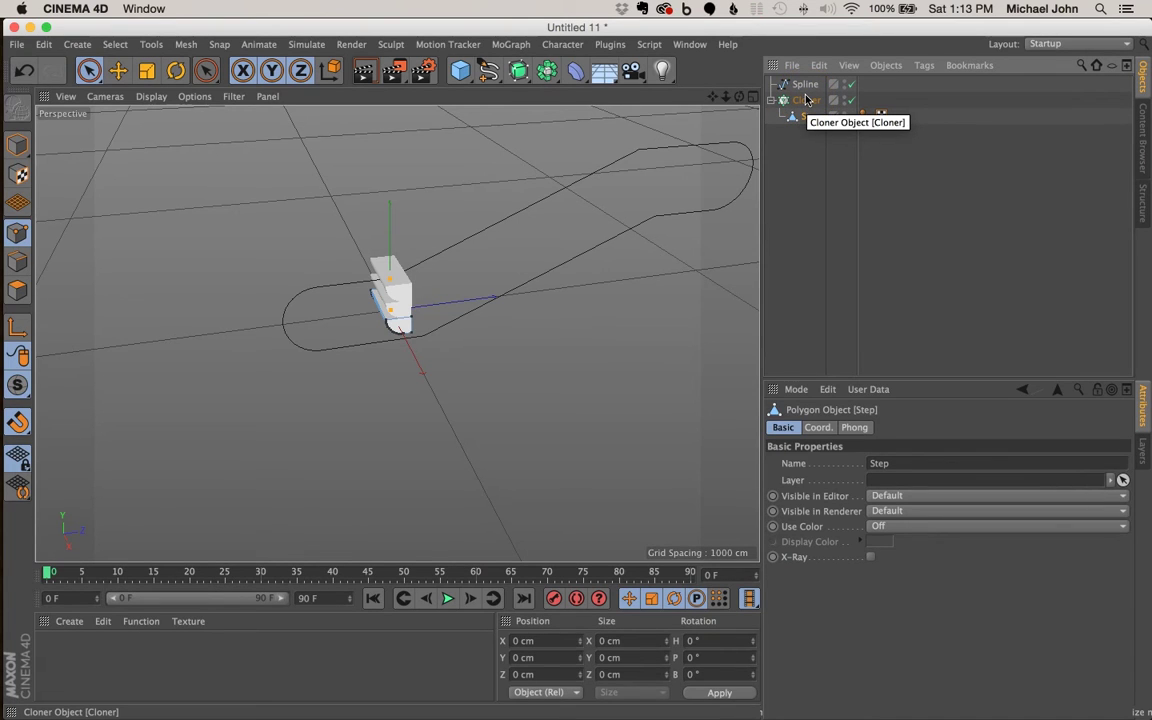
Step: Set the Cloner's mode to Object and assign the Spline as its object
{"action": "left_click", "coordinate": [806, 102]}
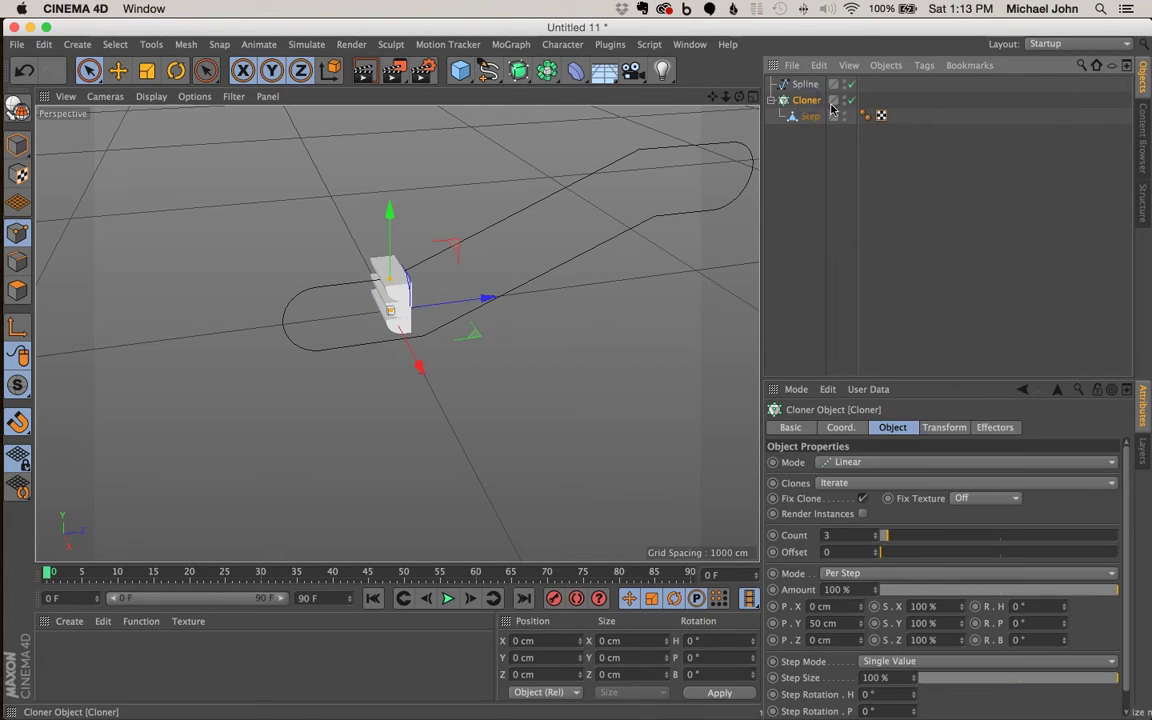
{"action": "left_click", "coordinate": [862, 463]}
{"action": "left_click", "coordinate": [858, 476]}
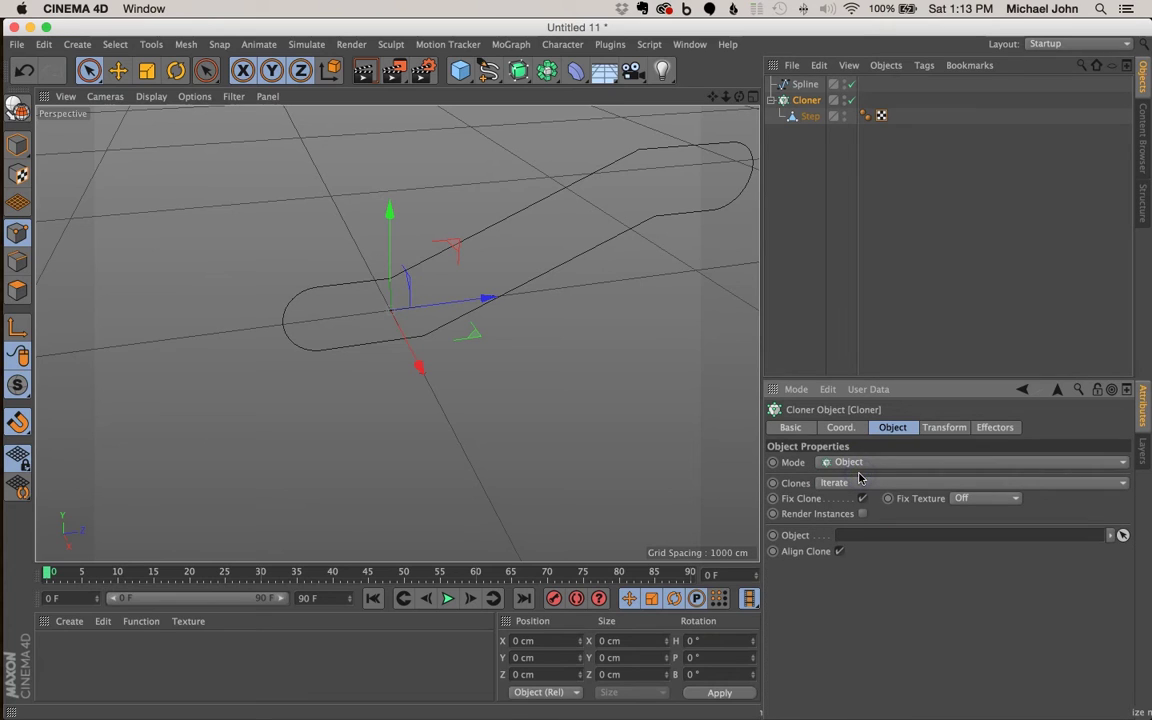
{"action": "left_click", "coordinate": [810, 86]}
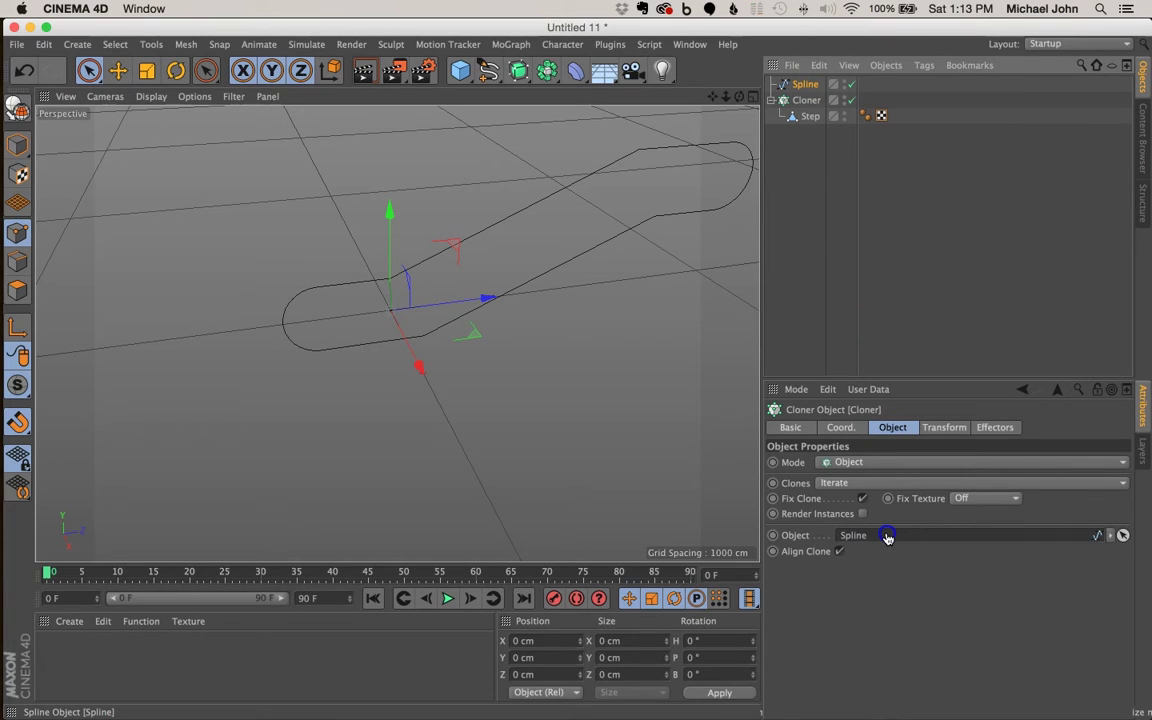
{"action": "left_click_drag", "start_coordinate": [887, 537], "coordinate": [818, 533]}
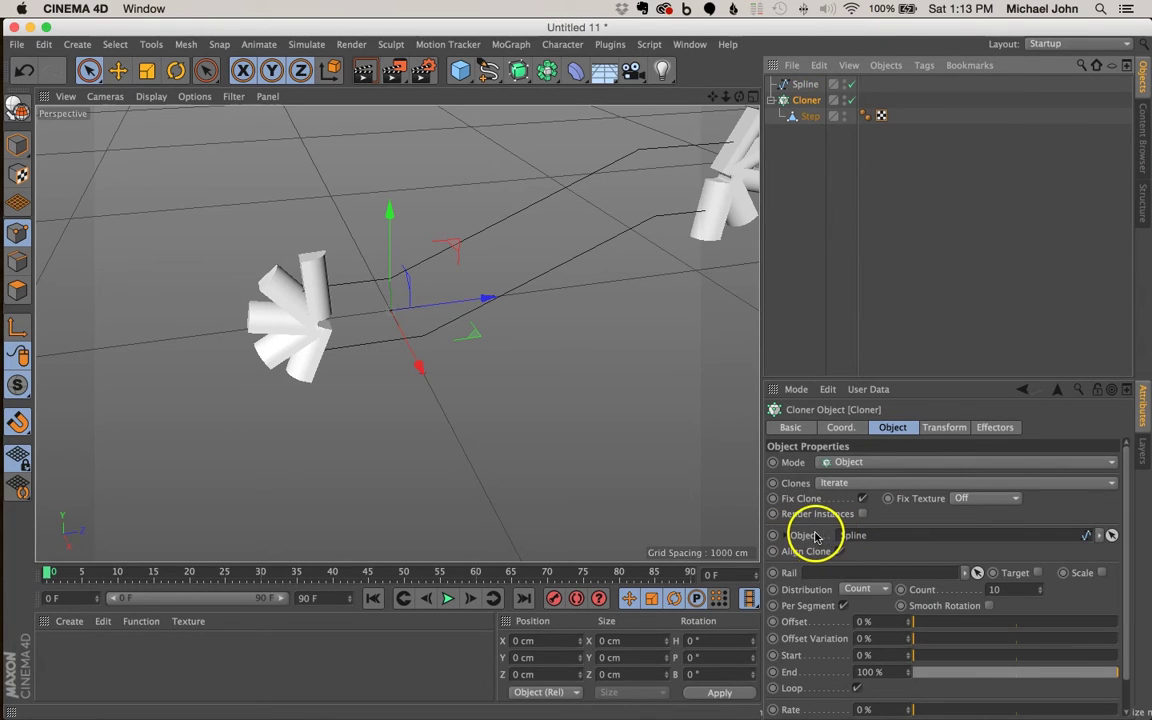
Step: Set the Cloner's distribution along the spline to Even with a count of 45
{"action": "left_click_drag", "start_coordinate": [714, 98], "coordinate": [568, 204]}
{"action": "left_click_drag", "start_coordinate": [411, 231], "coordinate": [452, 231], "text": "alt"}
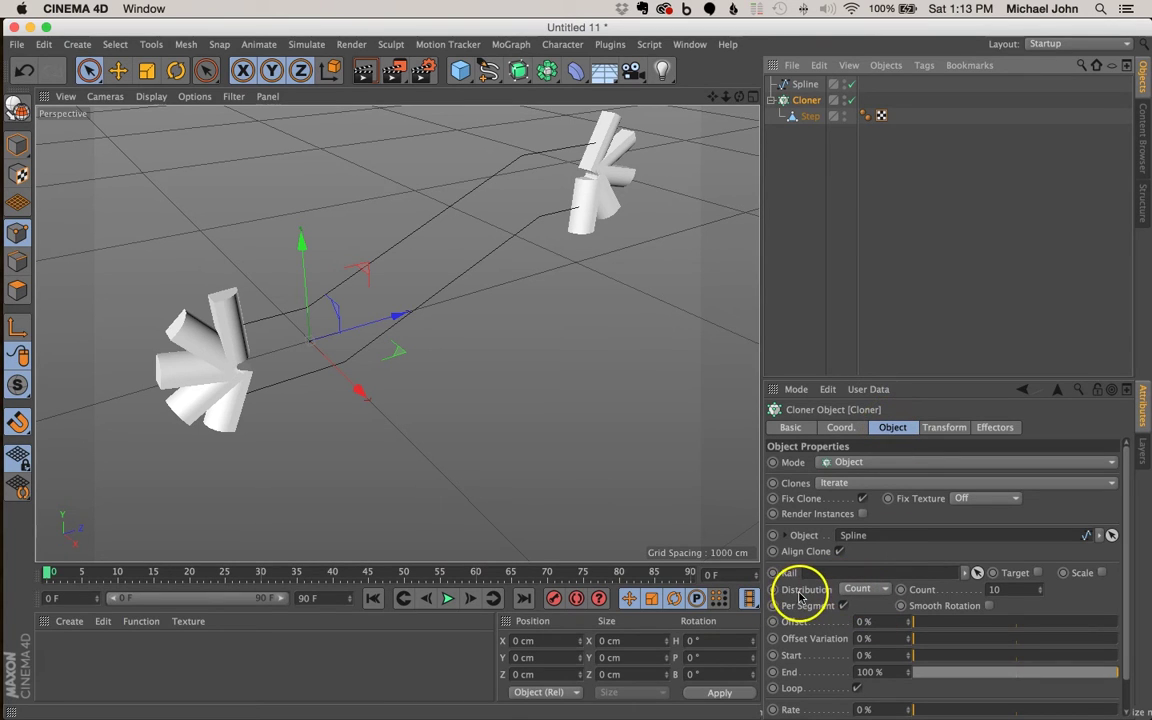
{"action": "left_click", "coordinate": [868, 590]}
{"action": "left_click", "coordinate": [863, 643]}
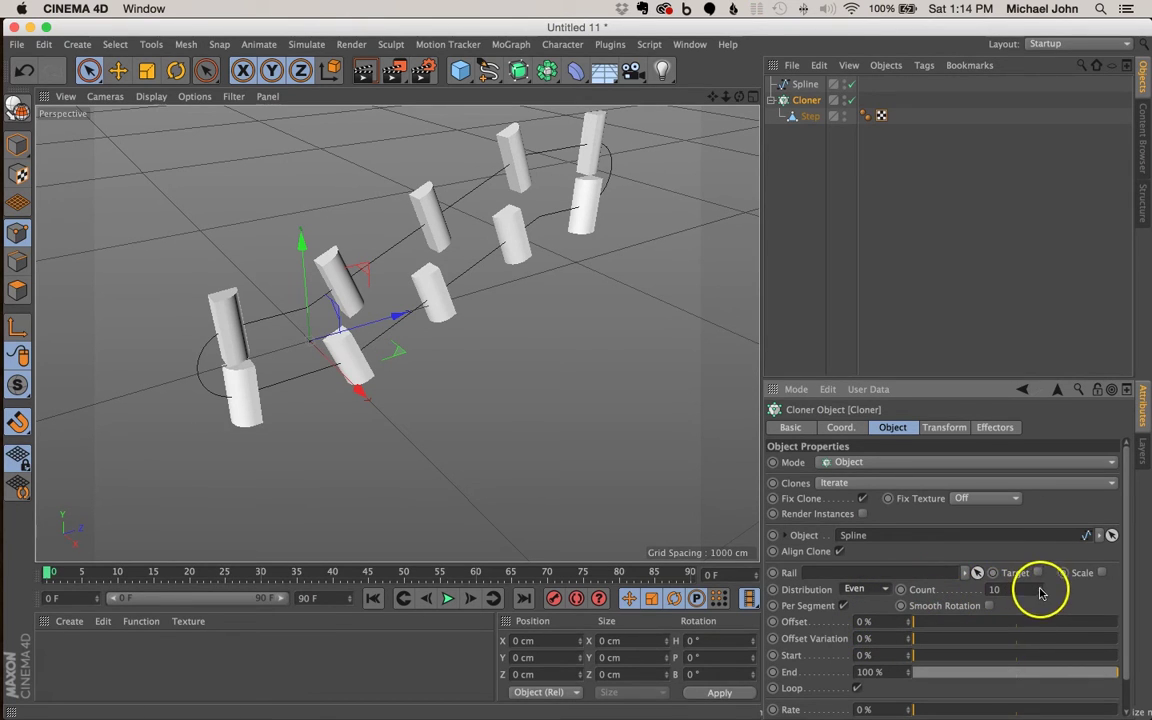
{"action": "left_click_drag", "start_coordinate": [1040, 593], "coordinate": [1040, 592]}
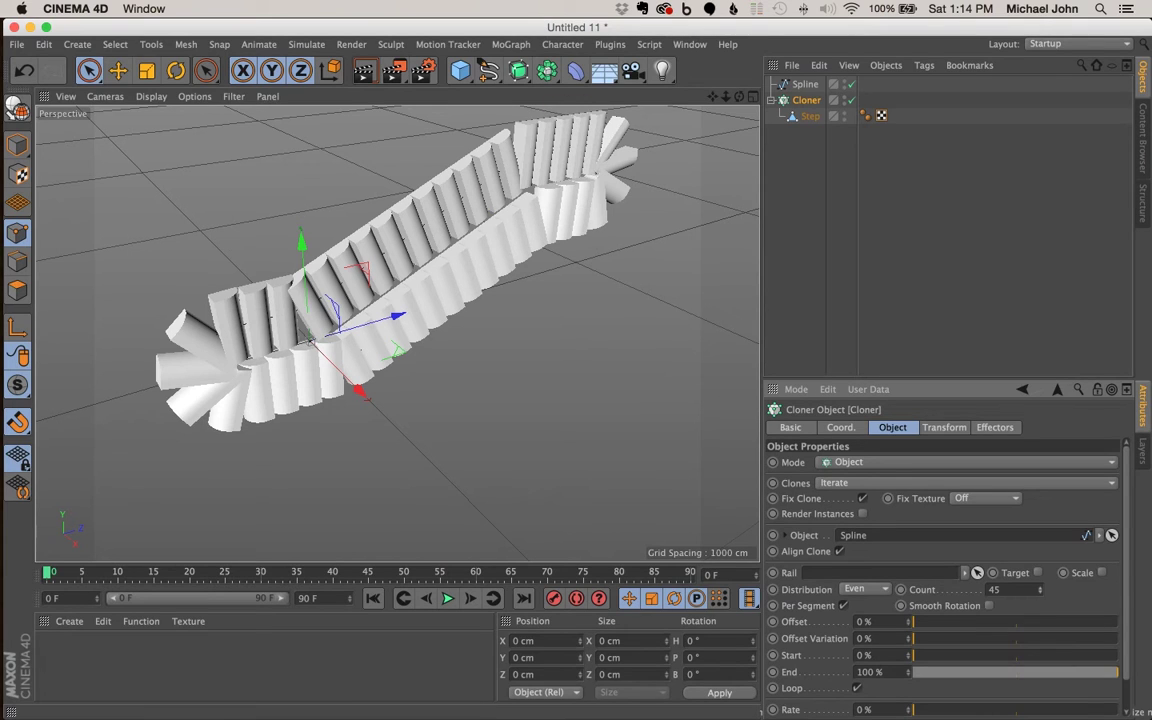
Step: Turn off Align Clone for the steps cloned along the spline
{"action": "left_click", "coordinate": [841, 552]}
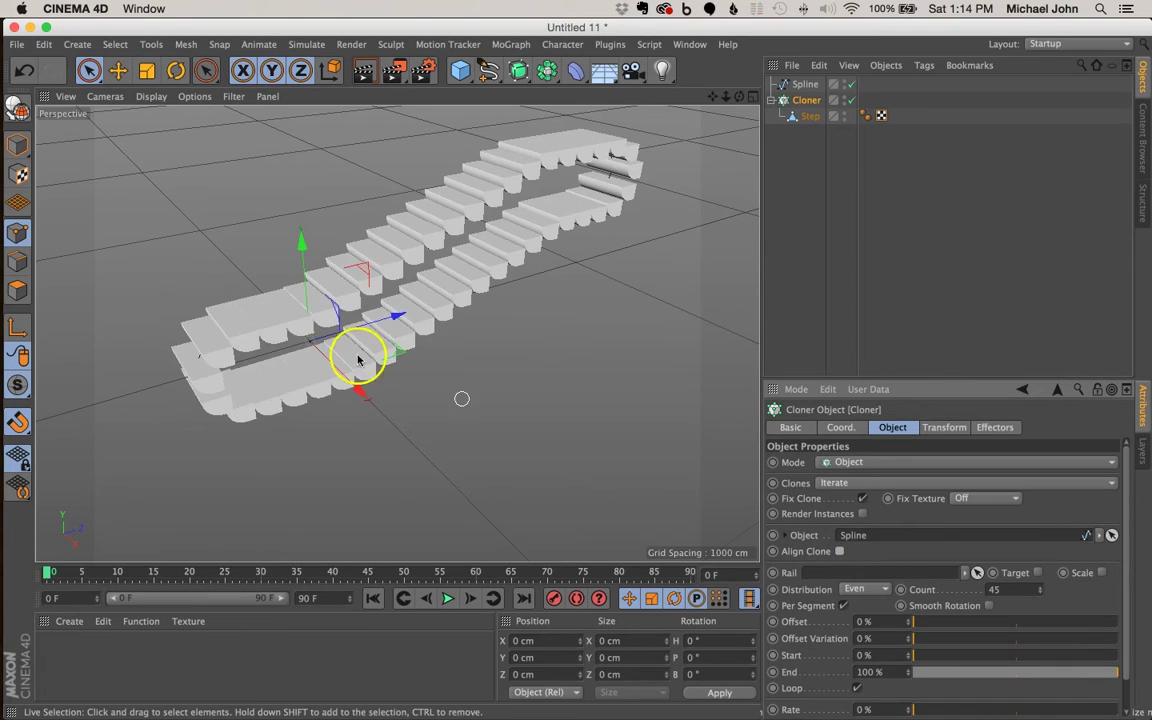
{"action": "left_click_drag", "start_coordinate": [432, 231], "coordinate": [300, 290], "text": "alt"}
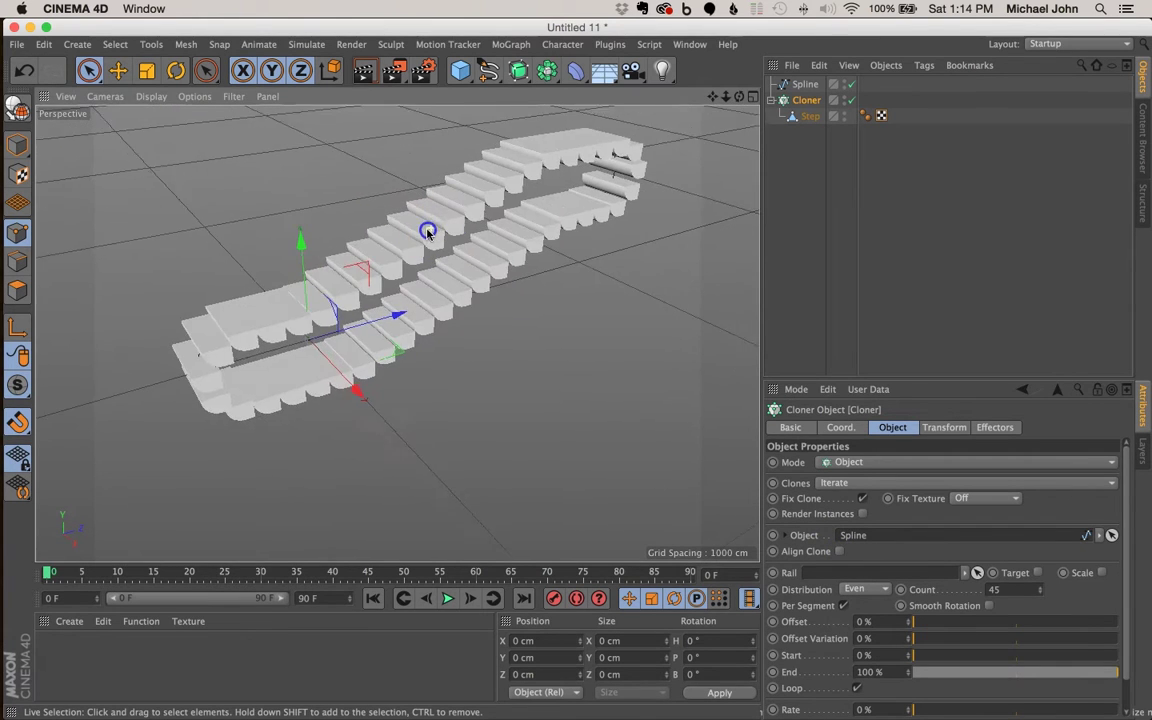
{"action": "scroll", "coordinate": [291, 314], "scroll_direction": "up", "scroll_amount": 5}
{"action": "scroll", "coordinate": [291, 314], "scroll_direction": "down", "scroll_amount": 2}
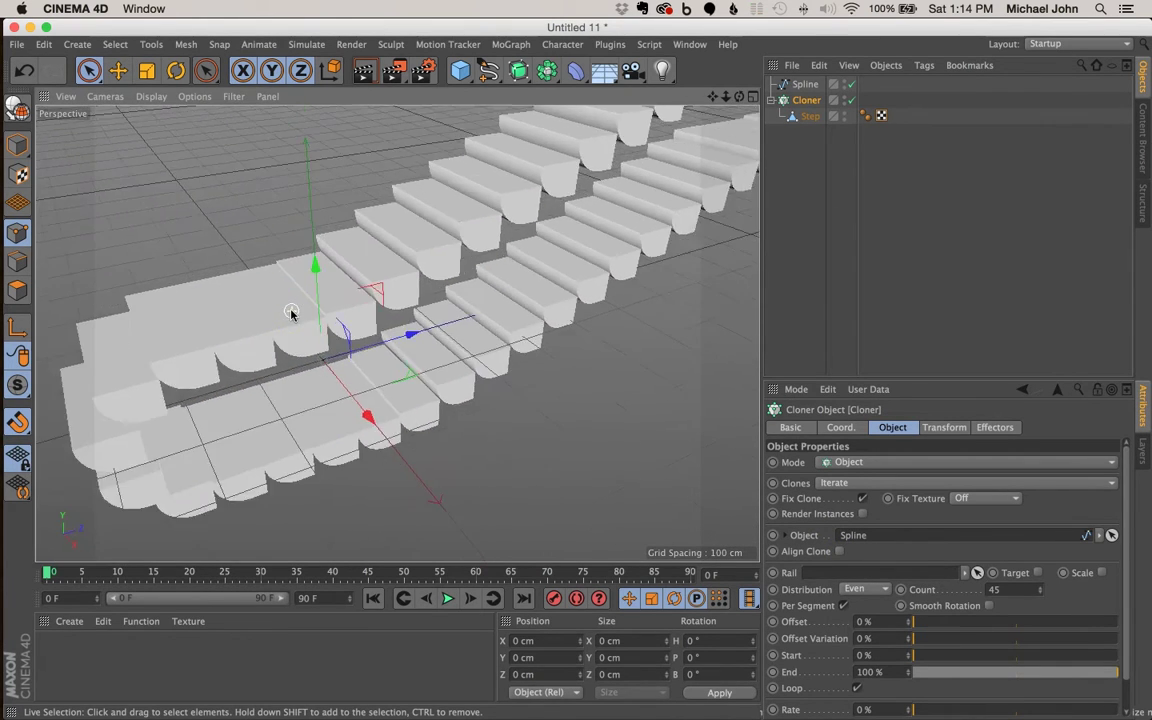
{"action": "left_click_drag", "start_coordinate": [412, 243], "coordinate": [450, 217], "text": "alt"}
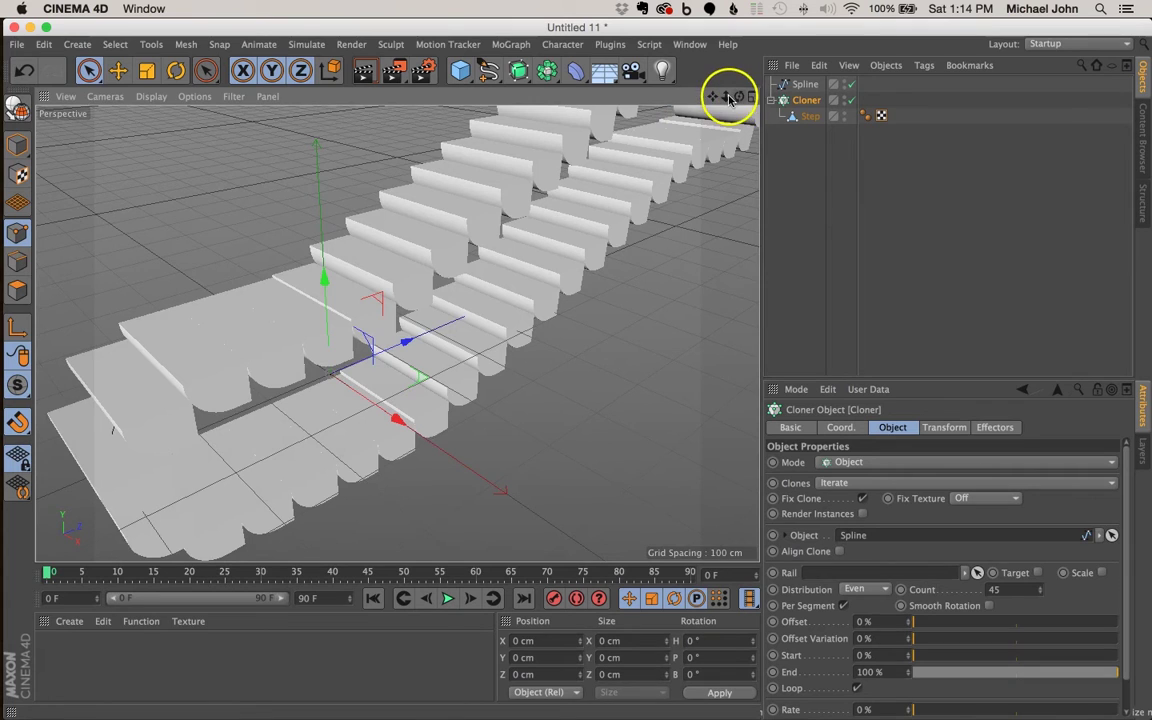
{"action": "left_click_drag", "start_coordinate": [729, 97], "coordinate": [576, 368]}
{"action": "left_click_drag", "start_coordinate": [710, 95], "coordinate": [578, 368]}
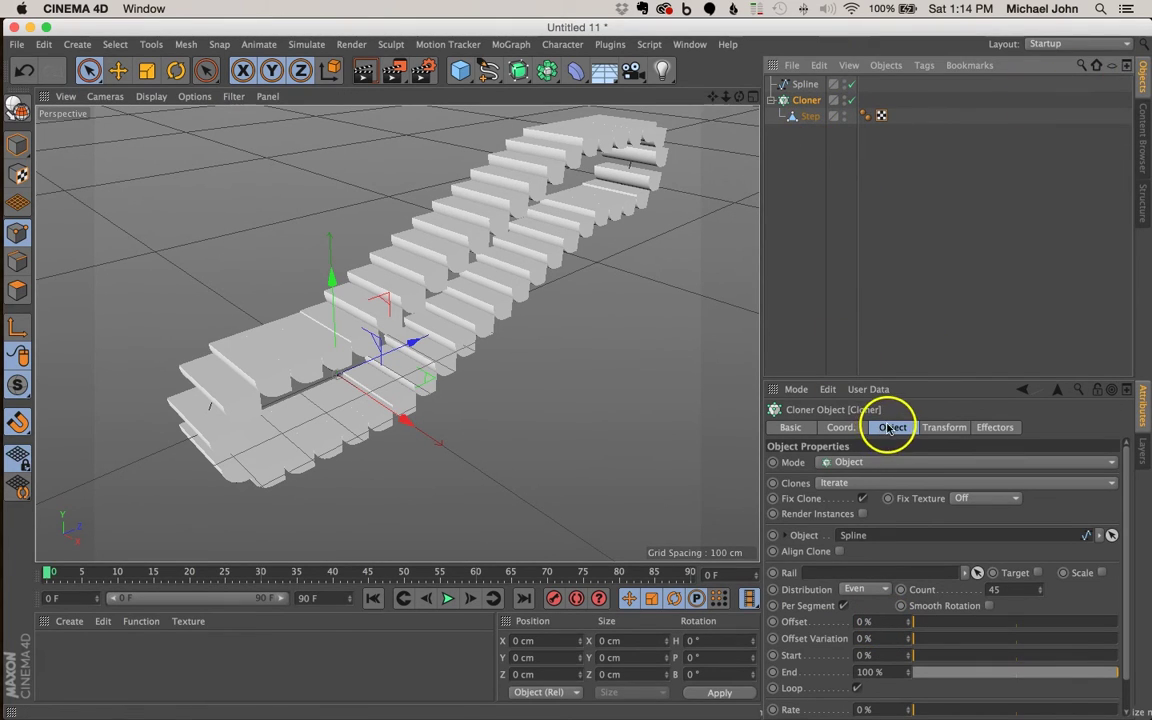
Step: Keyframe the Cloner's Offset at 0% on frame 0 and at 30% on frame 90
{"action": "left_click", "coordinate": [806, 621]}
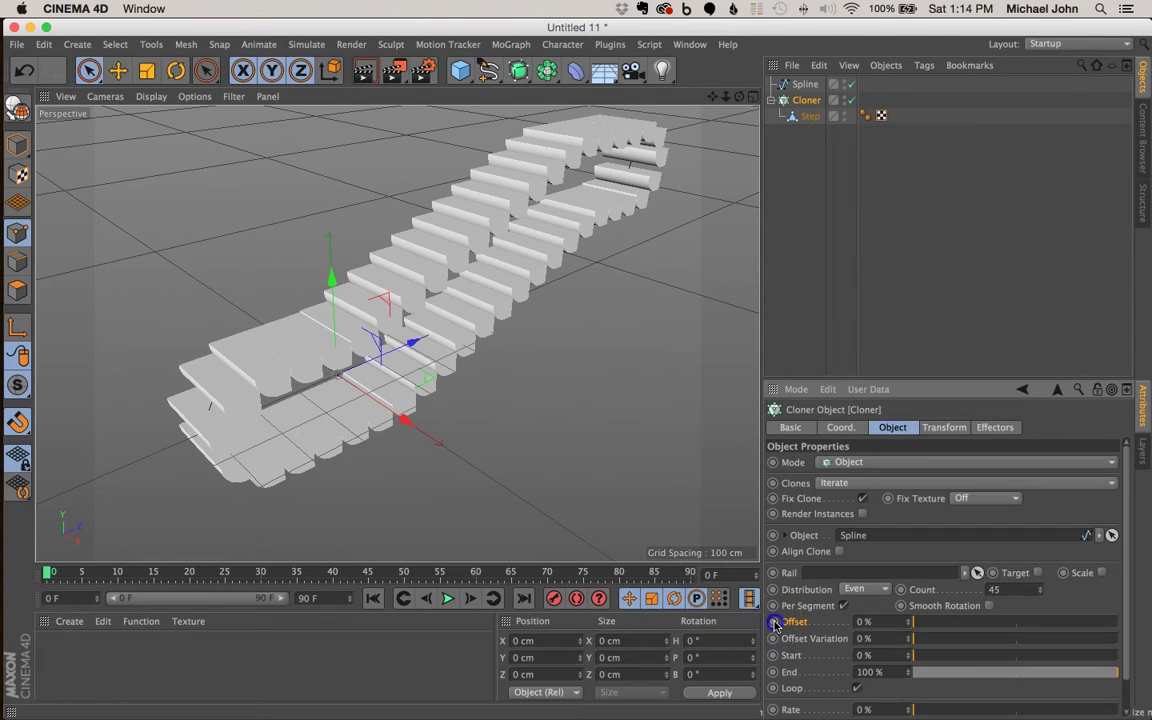
{"action": "left_click", "coordinate": [773, 622], "text": "ctrl"}
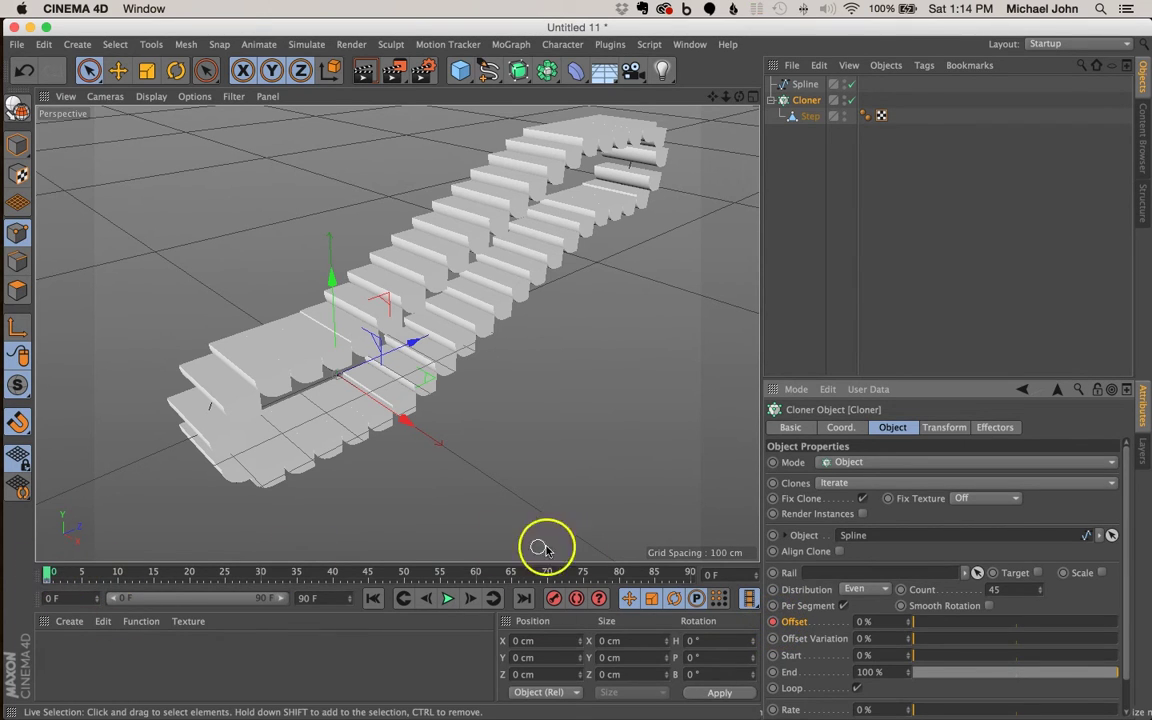
{"action": "left_click_drag", "start_coordinate": [270, 574], "coordinate": [632, 572]}
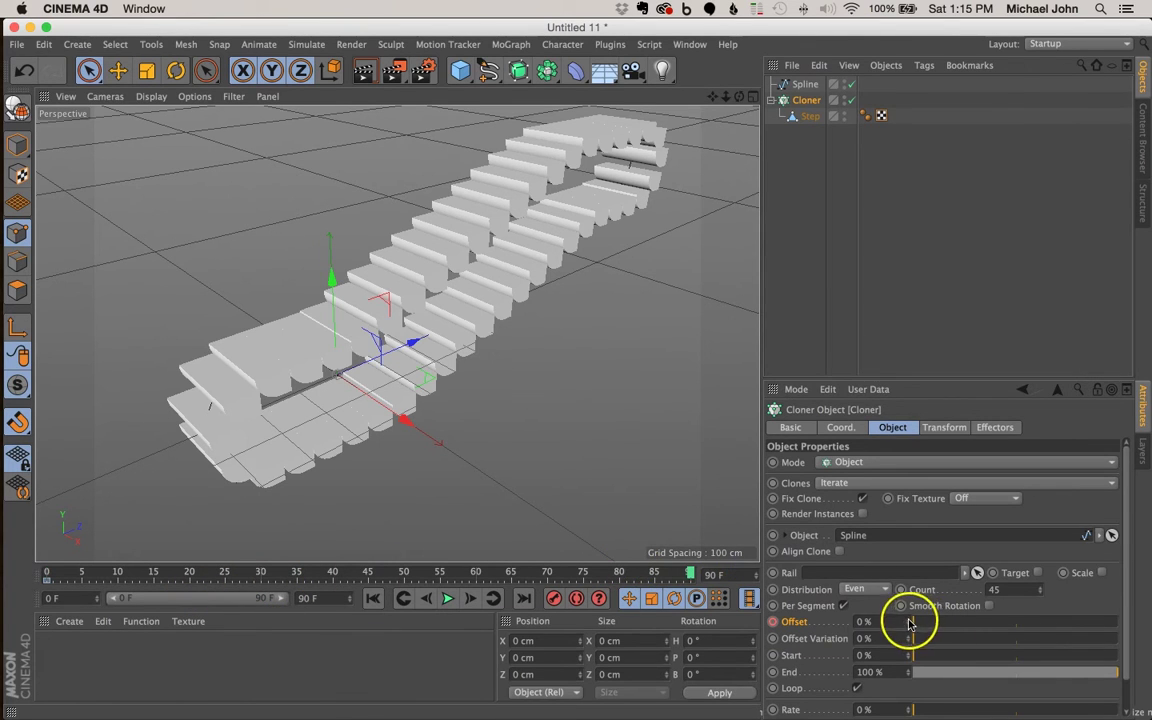
{"action": "left_click_drag", "start_coordinate": [913, 619], "coordinate": [912, 624]}
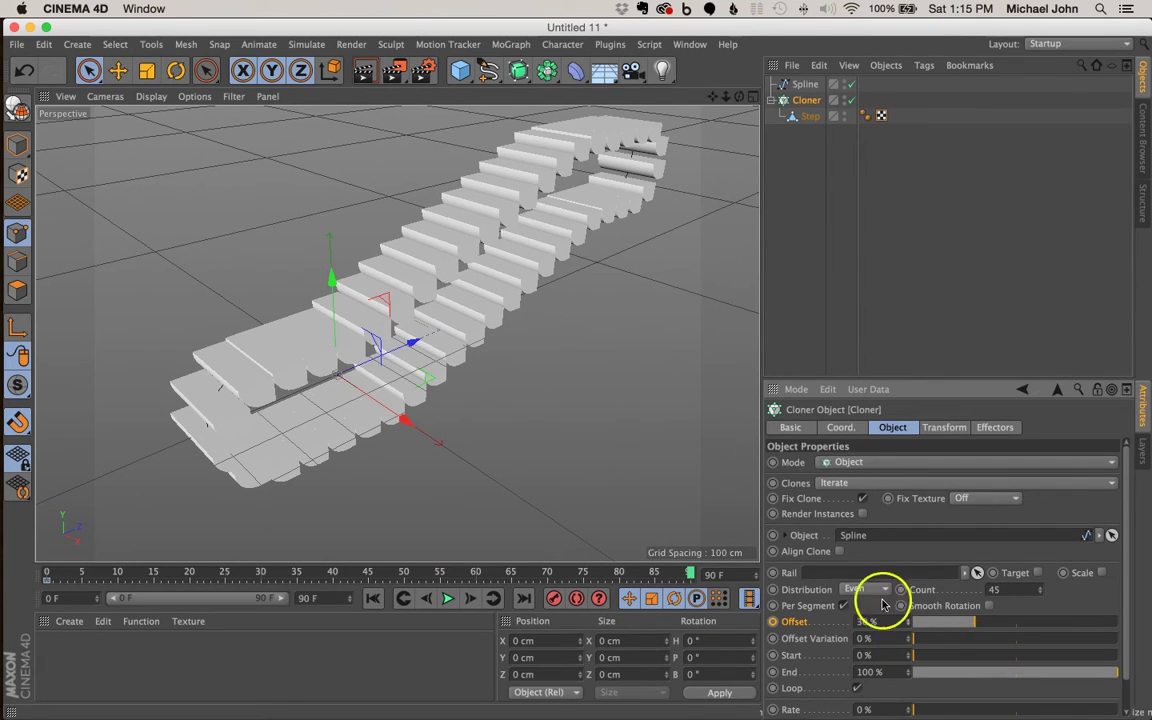
{"action": "left_click", "coordinate": [774, 624]}
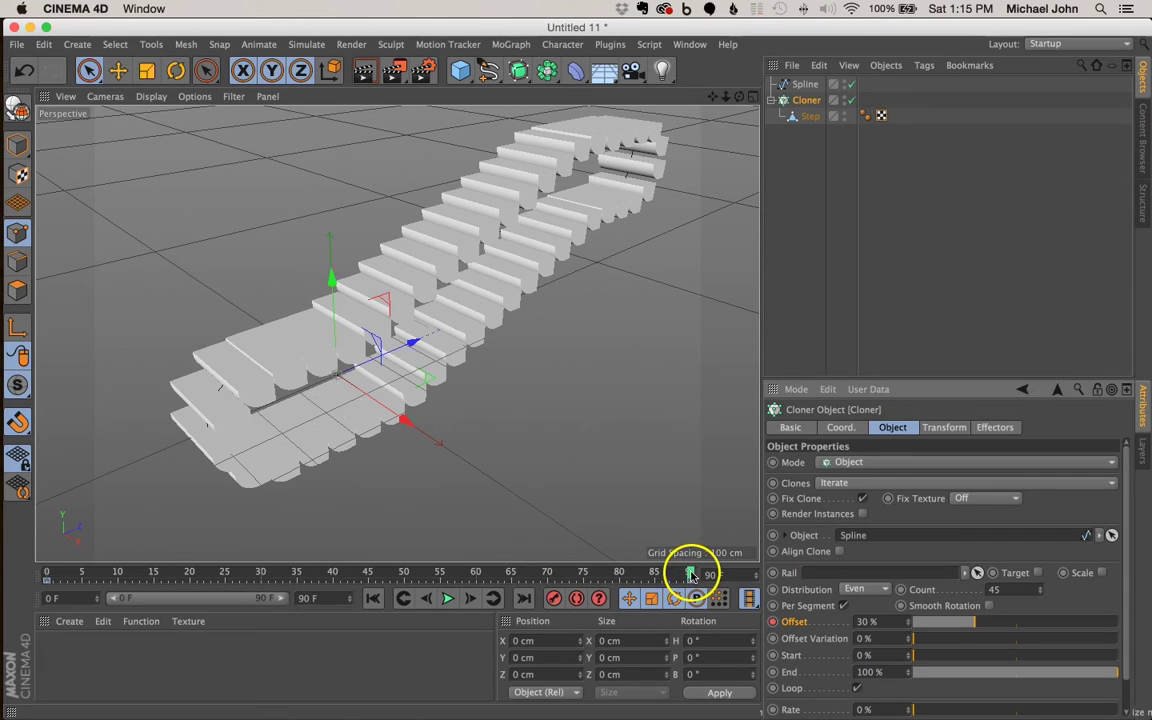
Step: Play the escalator animation from the first frame, stop it, and return to frame 0
{"action": "left_click", "coordinate": [372, 598]}
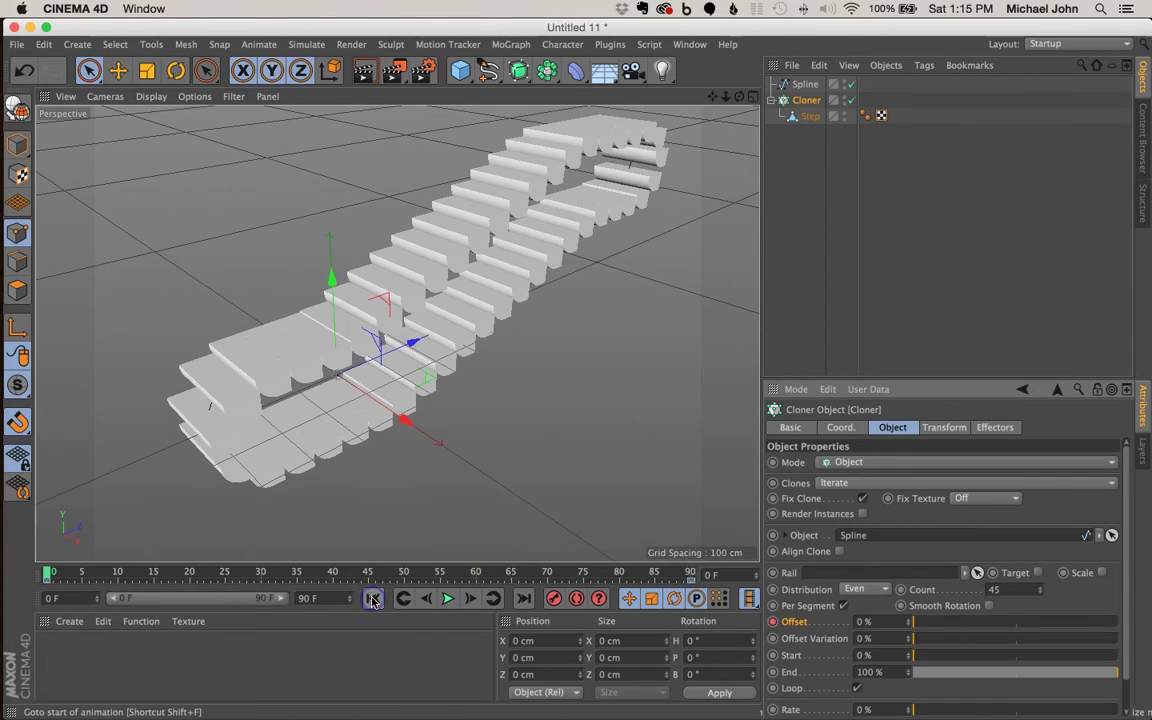
{"action": "left_click", "coordinate": [448, 598]}
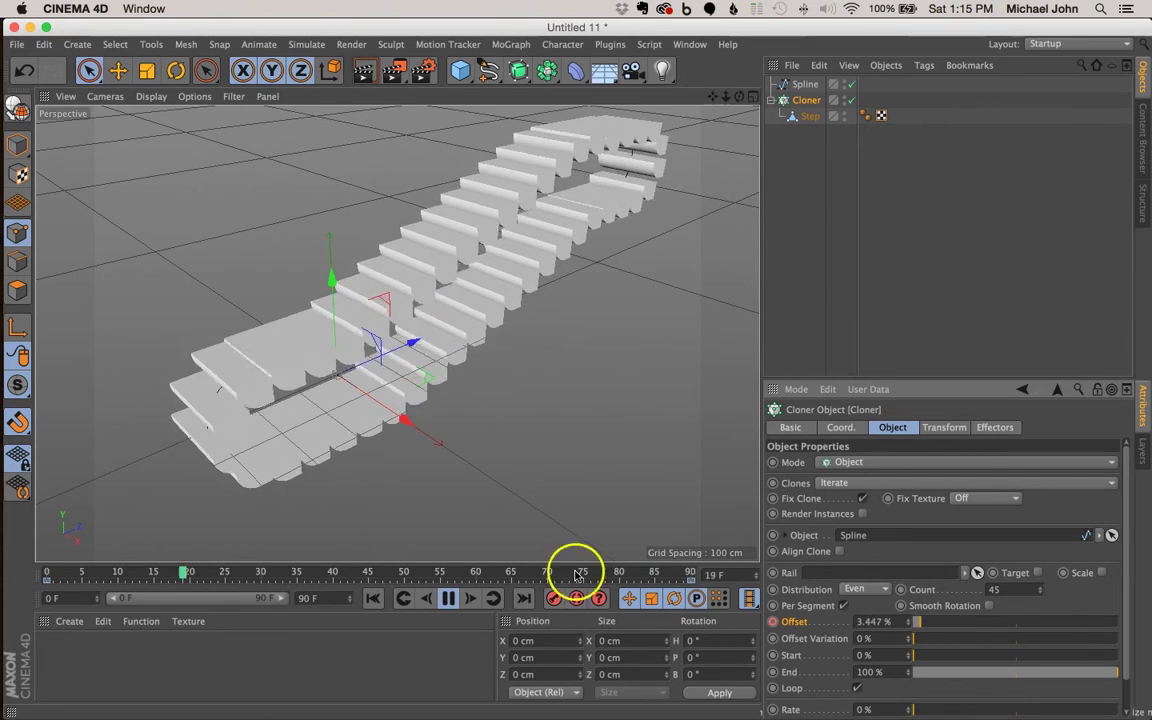
{"action": "left_click", "coordinate": [447, 598]}
{"action": "right_click", "coordinate": [377, 604]}
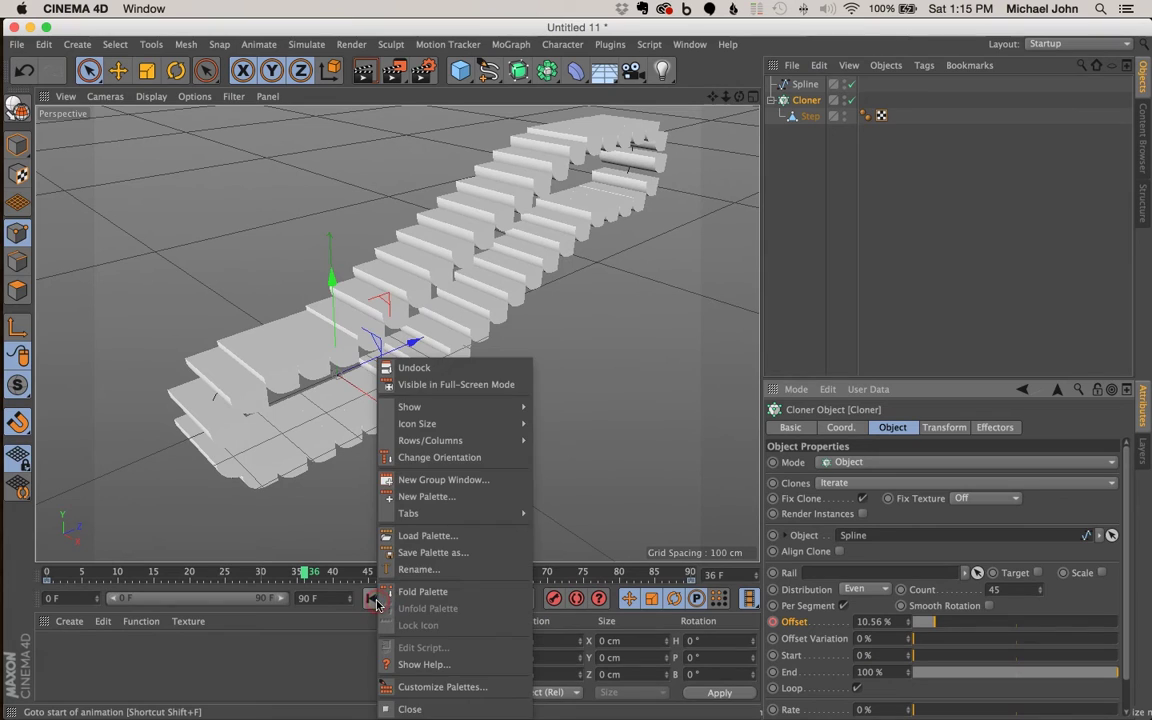
{"action": "left_click", "coordinate": [373, 601]}
{"action": "left_click", "coordinate": [373, 599]}
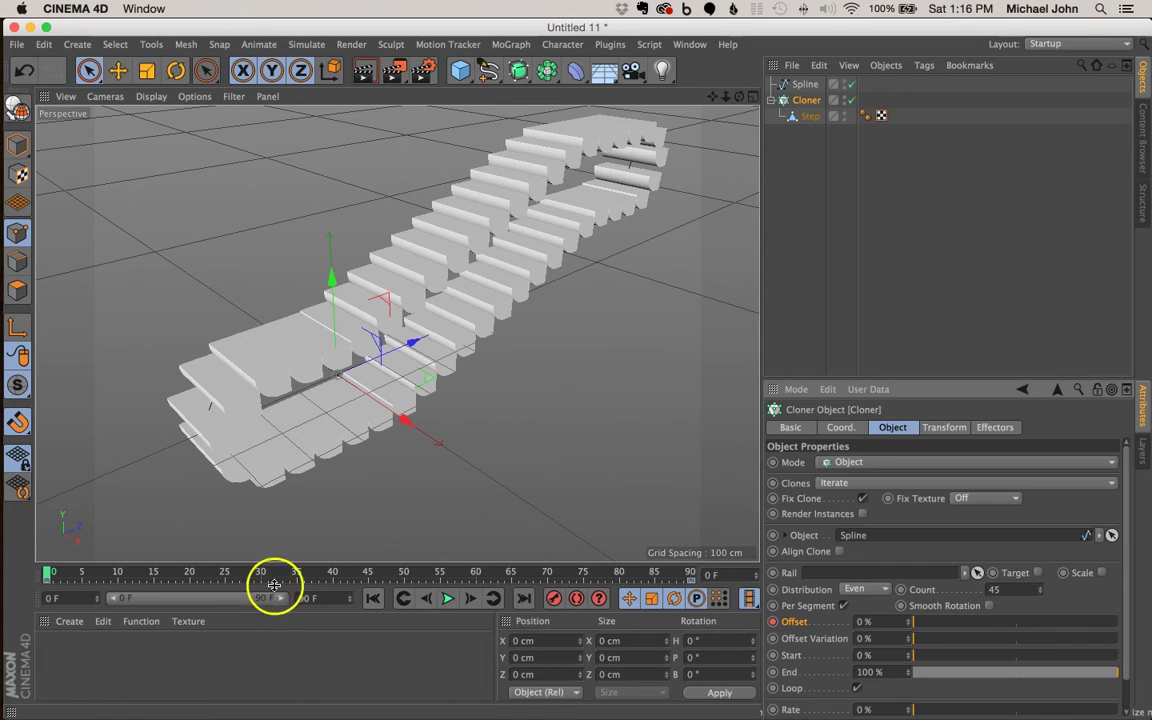
Step: Clear the current selection and create a new material
{"action": "left_click", "coordinate": [835, 137]}
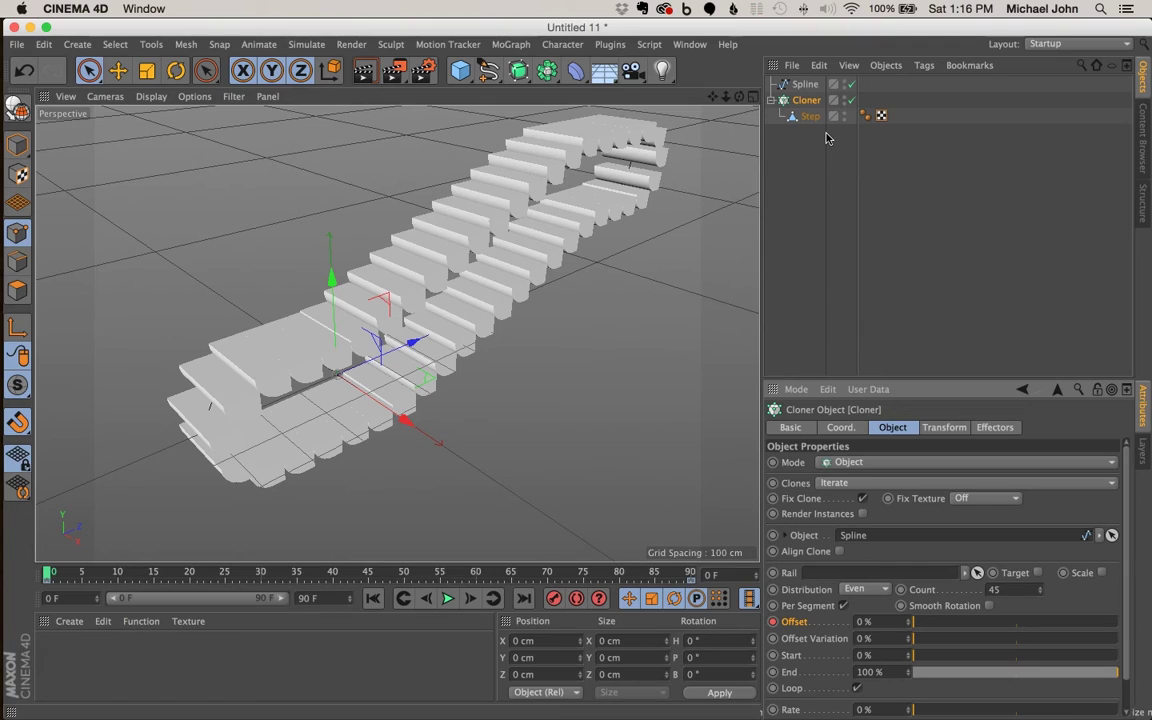
{"action": "left_click", "coordinate": [830, 135]}
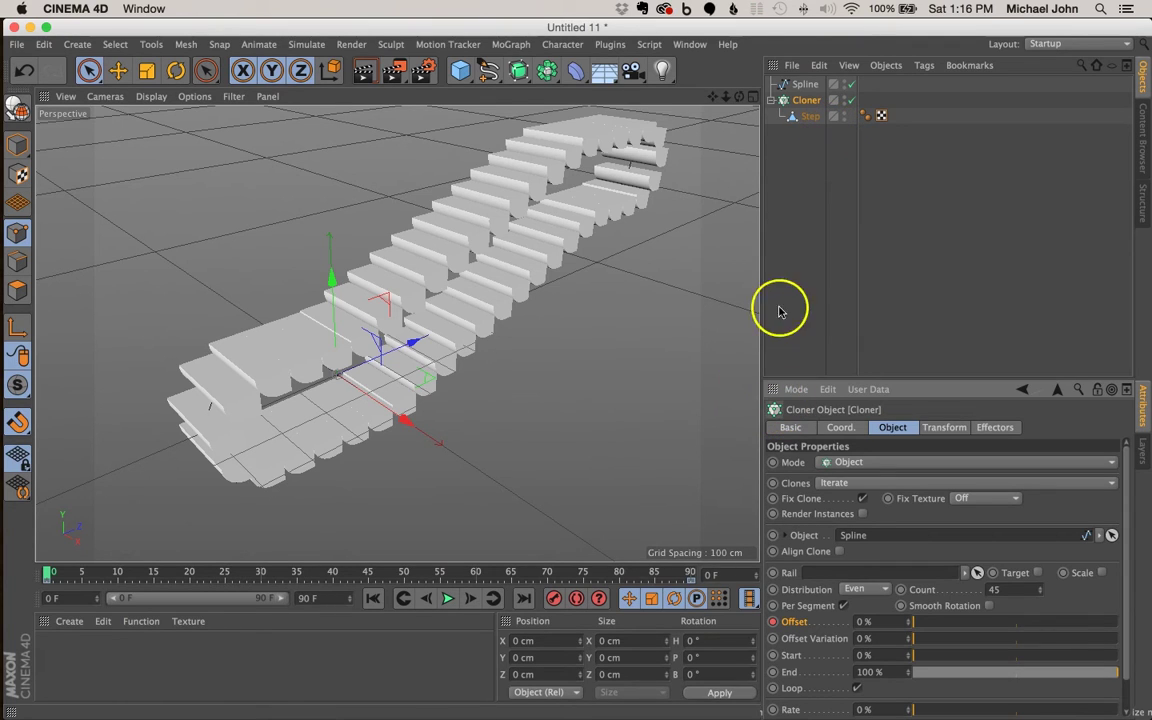
{"action": "left_click", "coordinate": [295, 662]}
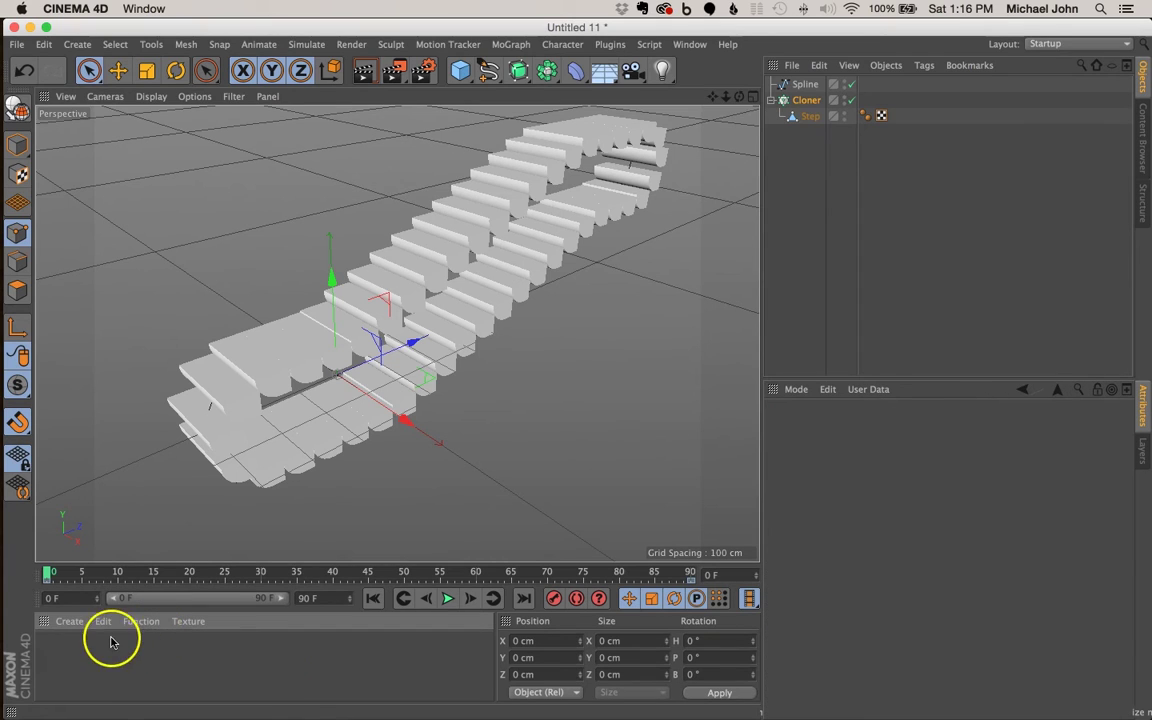
{"action": "left_click", "coordinate": [68, 622]}
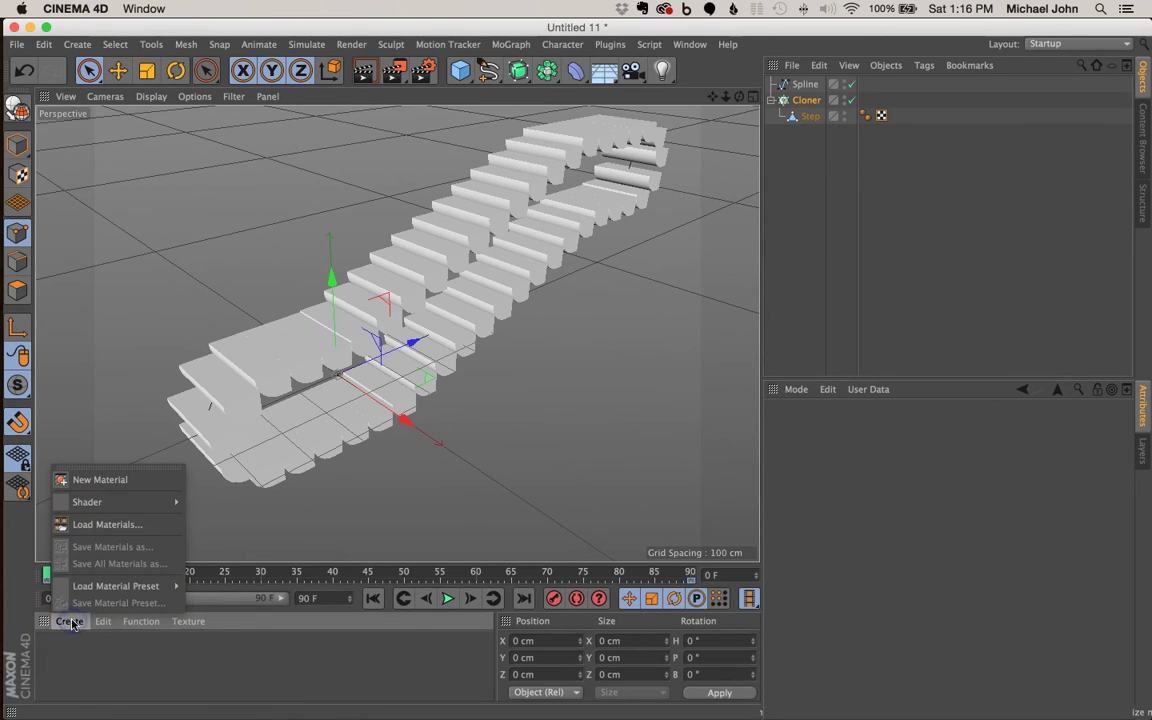
{"action": "left_click", "coordinate": [100, 481]}
{"action": "left_click", "coordinate": [105, 505]}
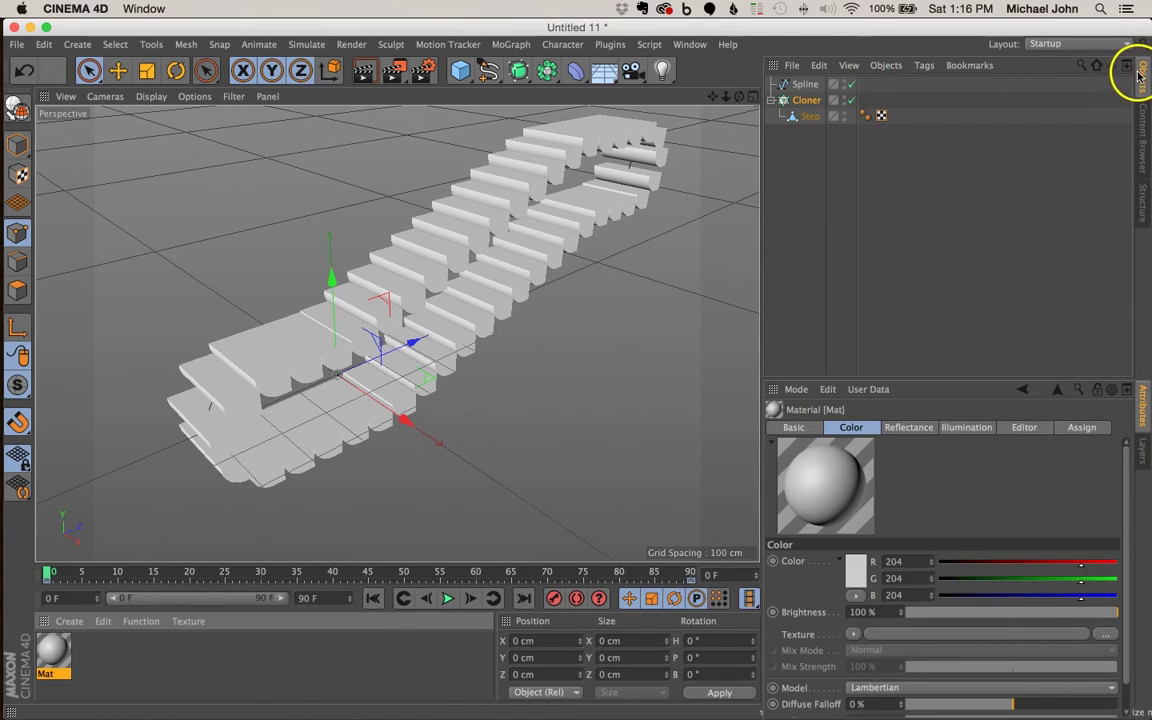
Step: Disable the Cloner and select the Step object for a close-up view of the single step
{"action": "left_click", "coordinate": [853, 102]}
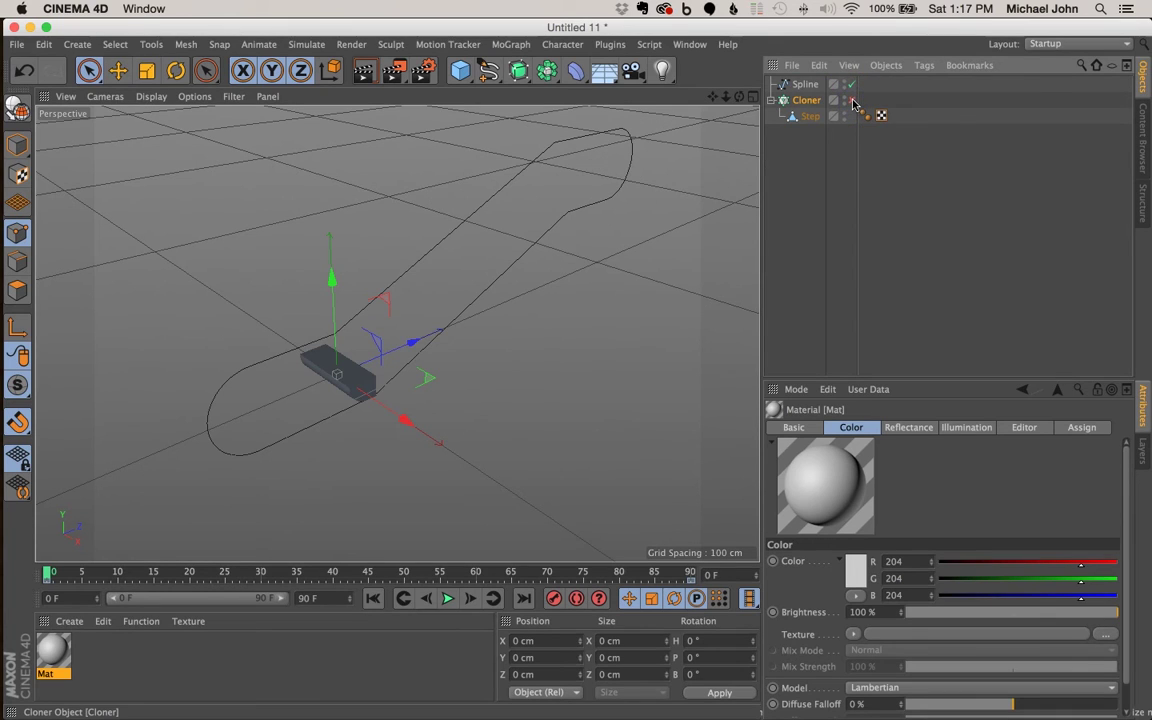
{"action": "left_click", "coordinate": [812, 117]}
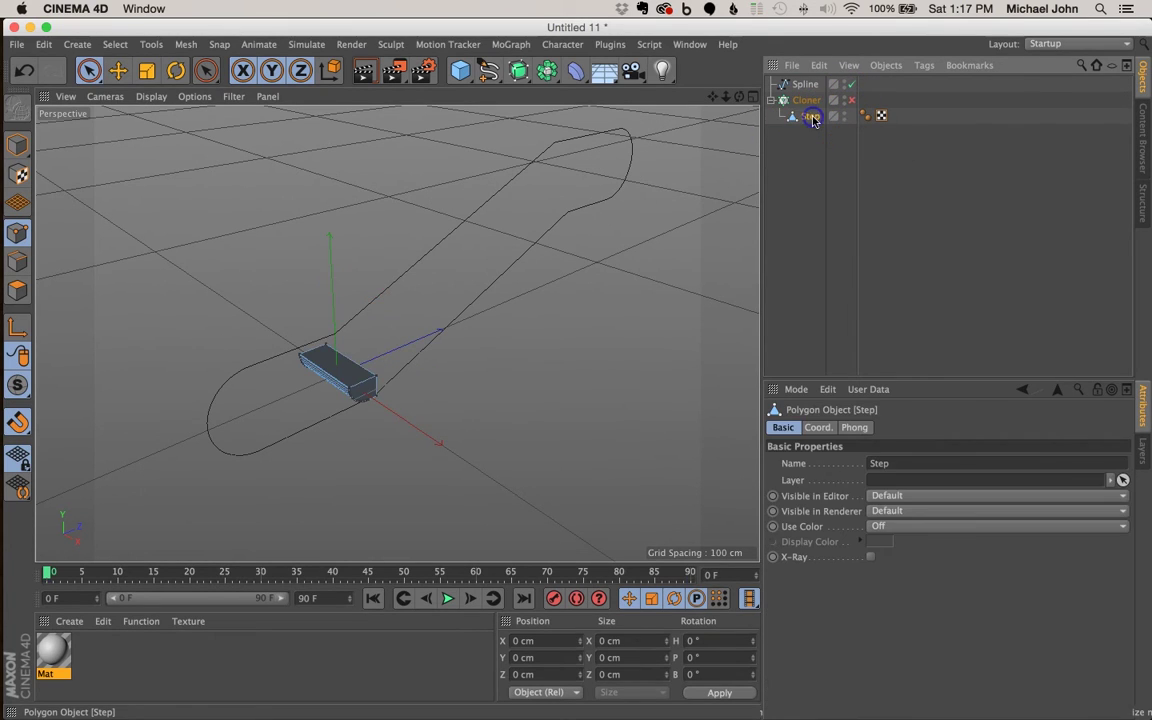
{"action": "left_click_drag", "start_coordinate": [812, 117], "coordinate": [330, 382]}
{"action": "scroll", "coordinate": [330, 382], "scroll_direction": "up", "scroll_amount": 2}
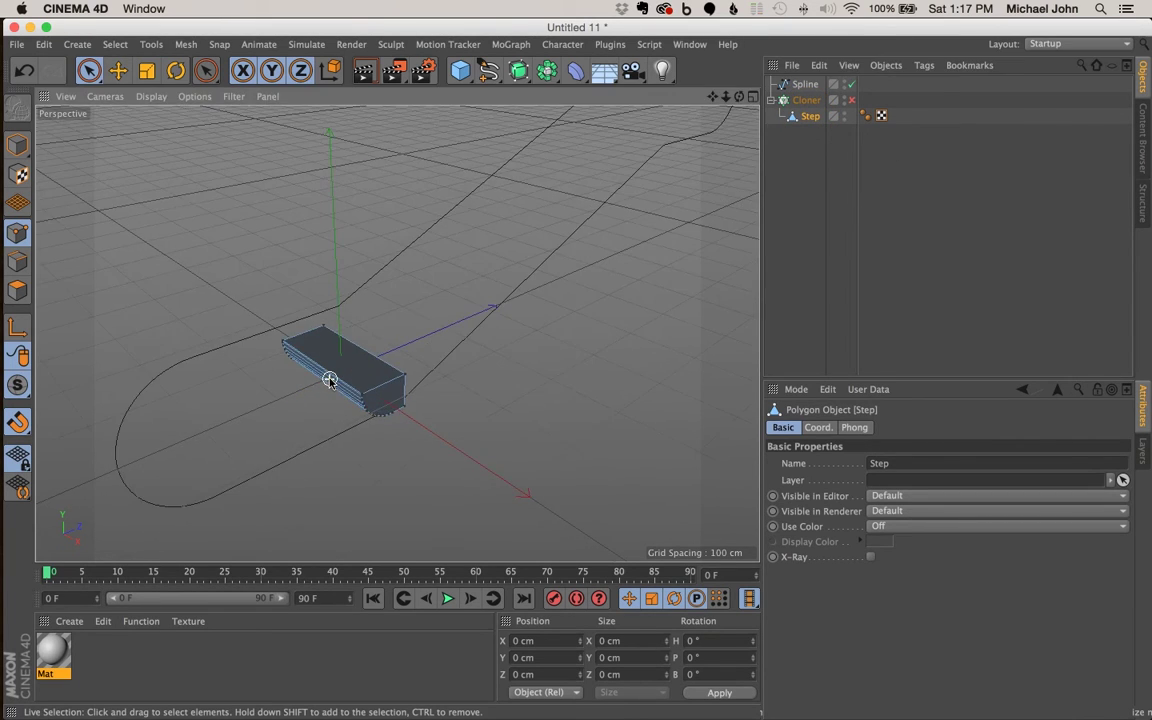
{"action": "left_click_drag", "start_coordinate": [727, 96], "coordinate": [578, 369]}
{"action": "left_click_drag", "start_coordinate": [712, 96], "coordinate": [446, 303]}
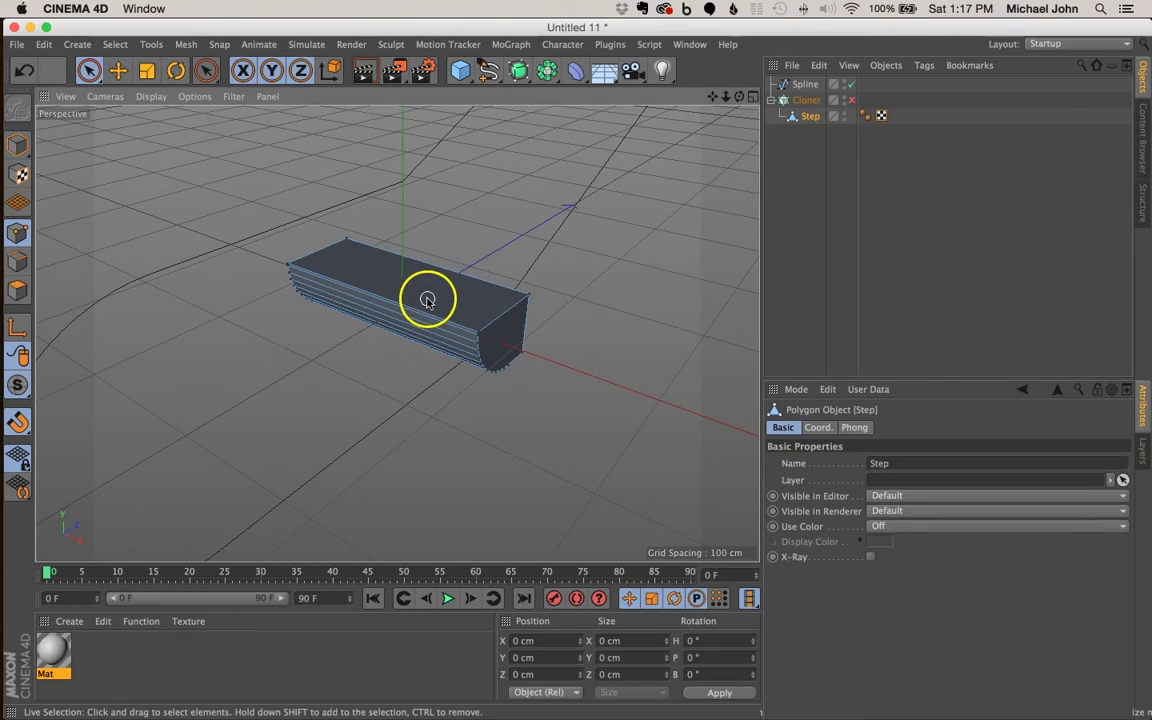
Step: In Polygon mode, loop-select the band of polygons running around the step, excluding its two end faces
{"action": "left_click", "coordinate": [17, 290]}
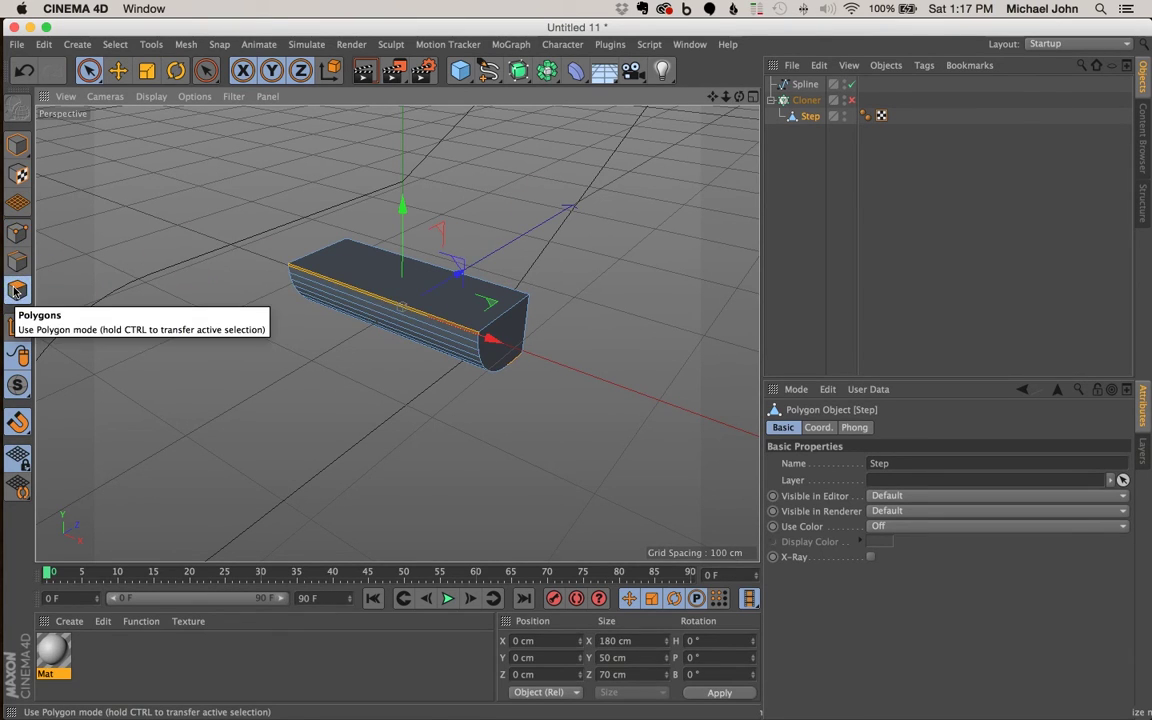
{"action": "left_click_drag", "start_coordinate": [347, 321], "coordinate": [390, 310]}
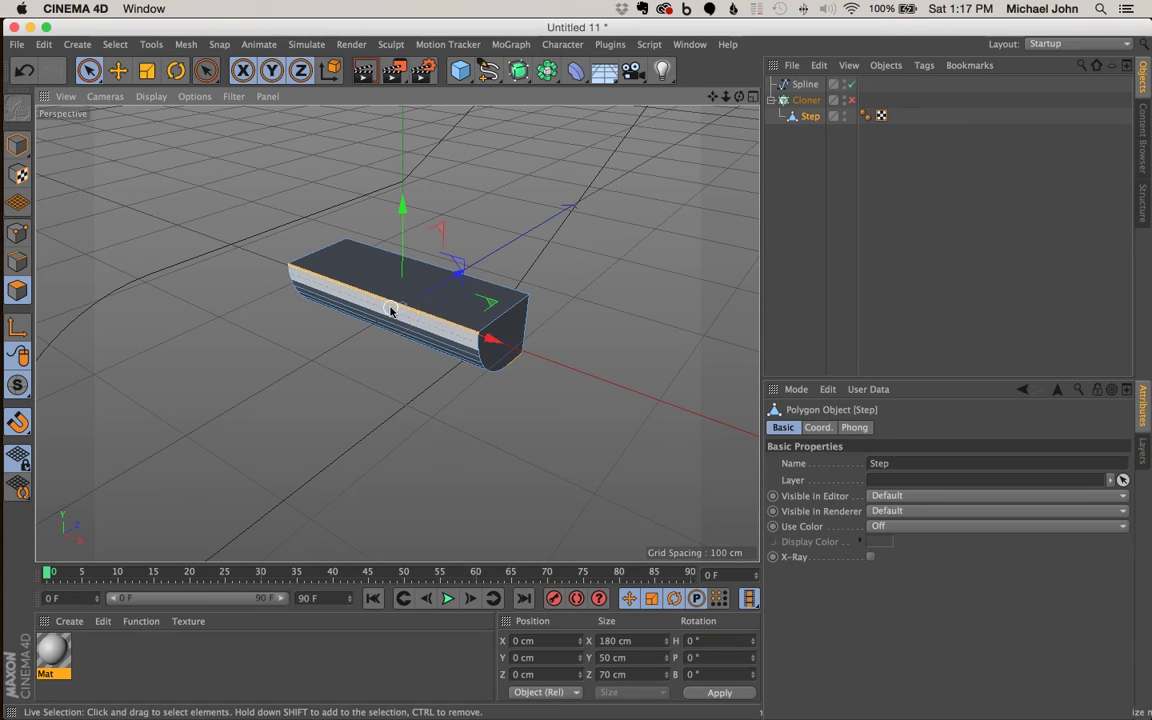
{"action": "key", "text": "u"}
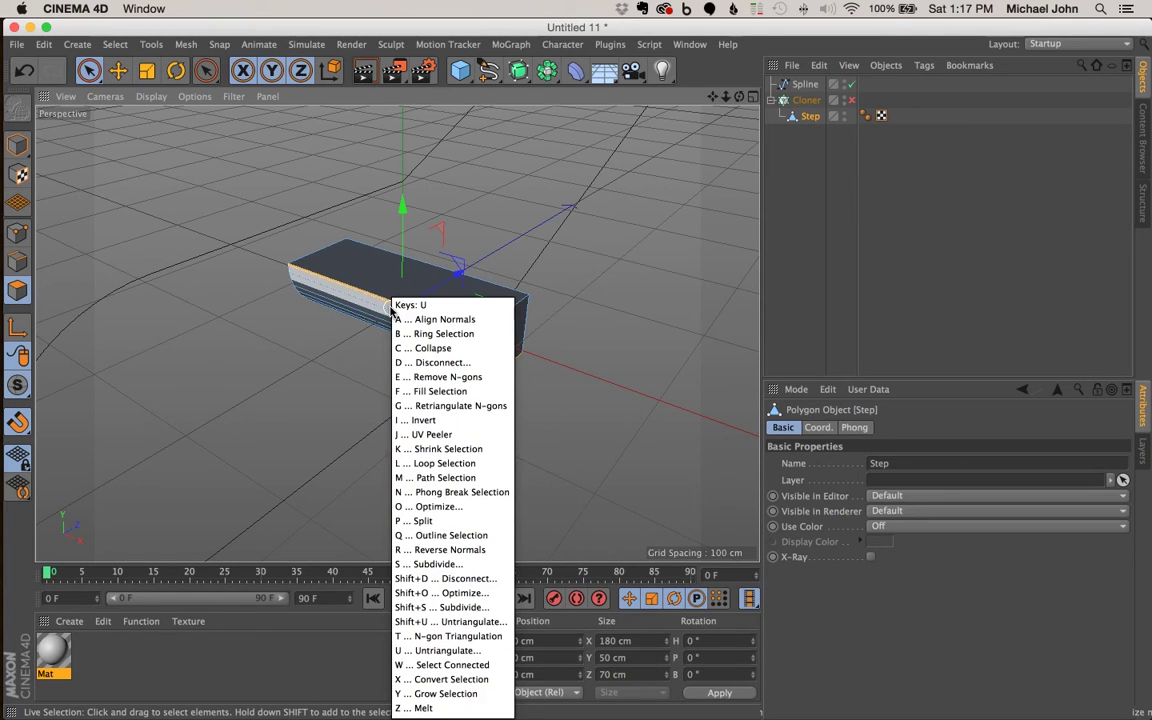
{"action": "key", "text": "l"}
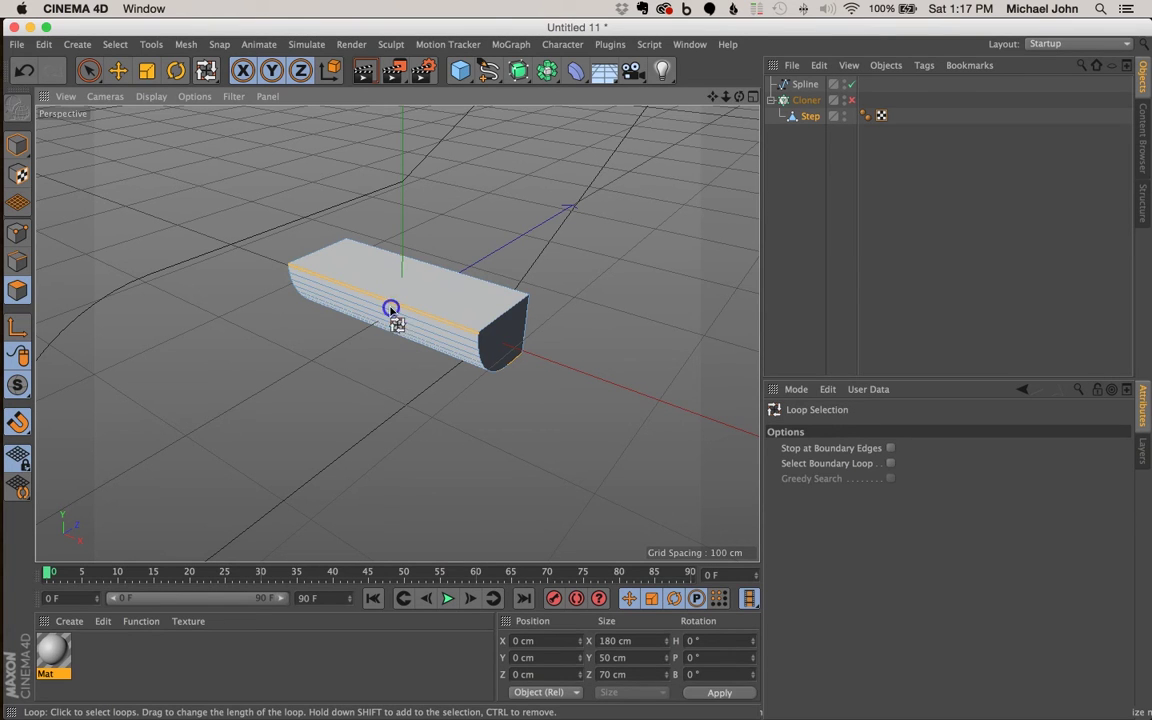
{"action": "left_click", "coordinate": [390, 308]}
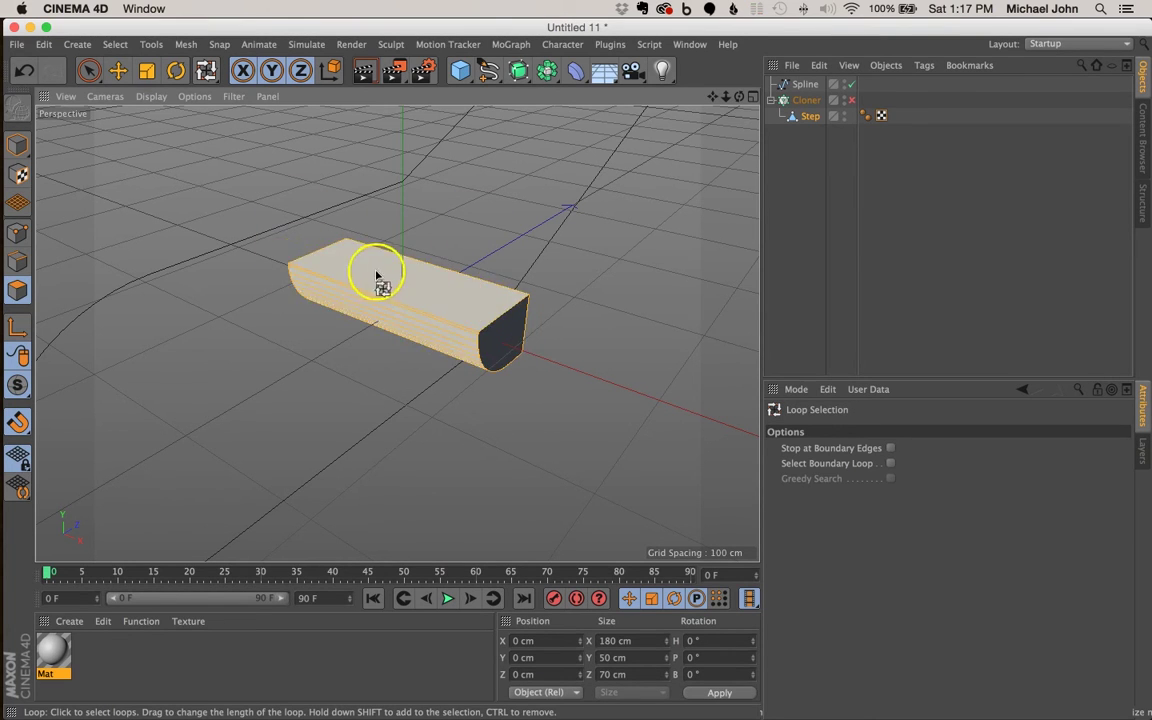
{"action": "mouse_move", "coordinate": [378, 277]}
{"action": "left_mouse_down", "text": "alt"}
{"action": "mouse_move", "coordinate": [586, 271]}
{"action": "mouse_move", "coordinate": [242, 278]}
{"action": "mouse_move", "coordinate": [144, 268]}
{"action": "mouse_move", "coordinate": [455, 306]}
{"action": "mouse_move", "coordinate": [386, 288]}
{"action": "mouse_move", "coordinate": [432, 306]}
{"action": "mouse_move", "coordinate": [395, 290]}
{"action": "left_mouse_up", "text": "alt"}
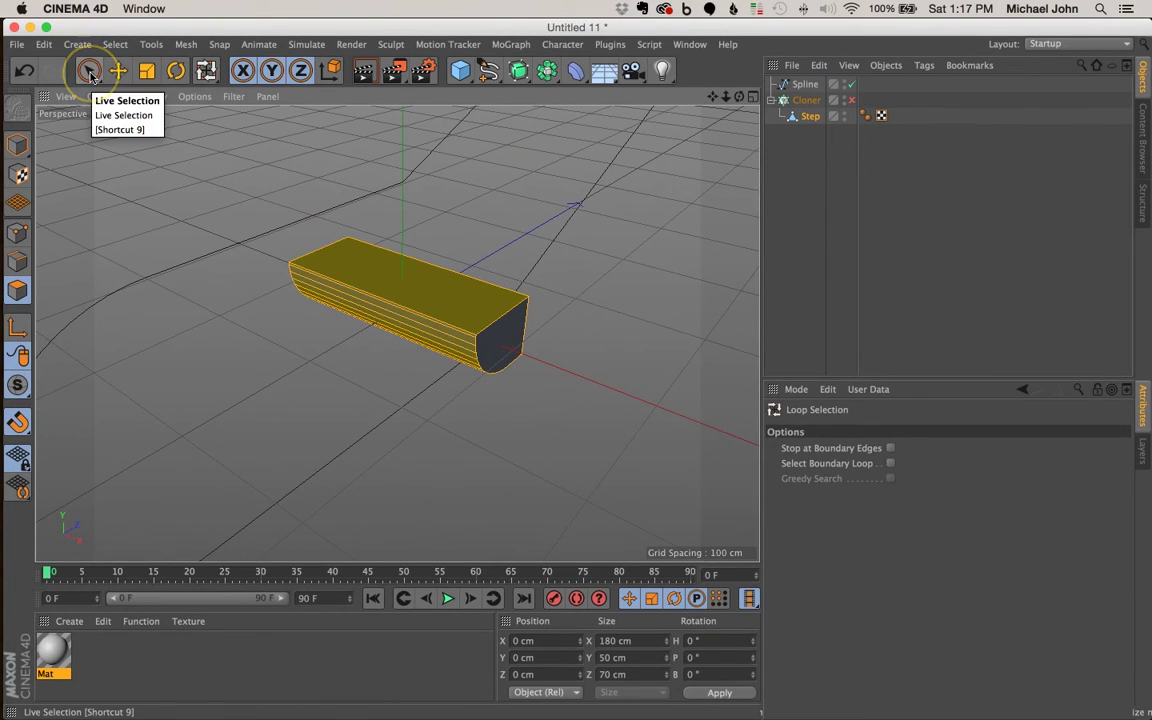
Step: Switch to Live Selection and apply the Mat material to the selected band of polygons on the step
{"action": "left_click", "coordinate": [89, 72]}
{"action": "left_click", "coordinate": [89, 72]}
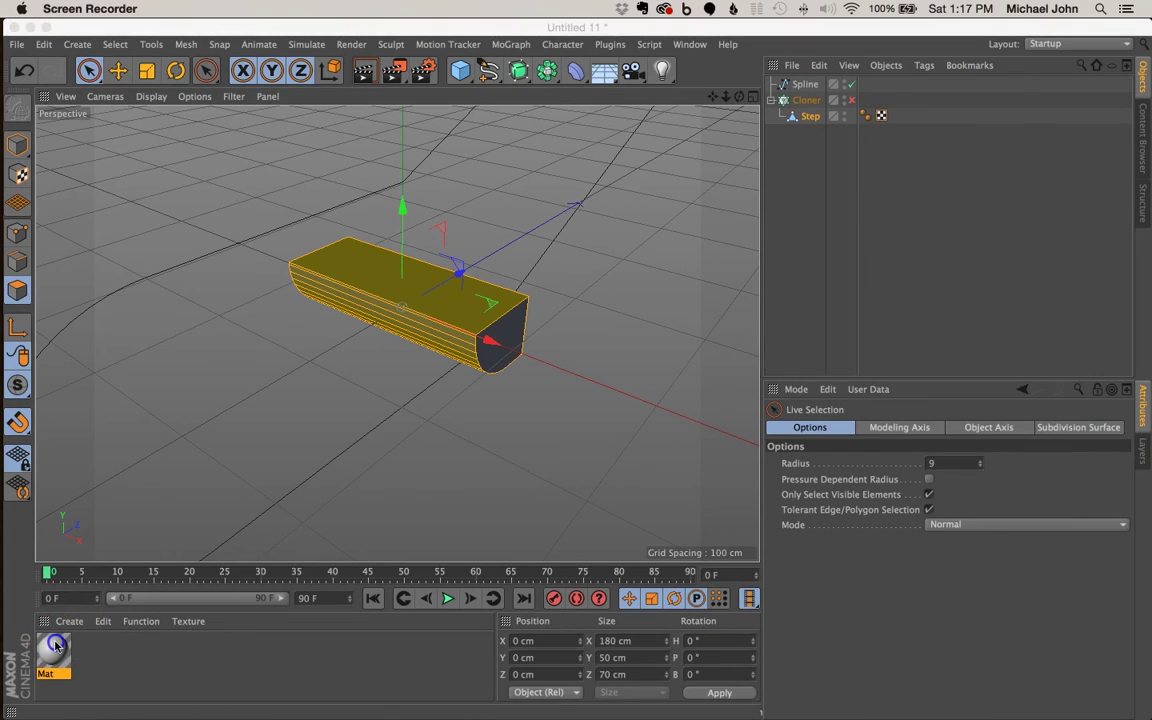
{"action": "left_click_drag", "start_coordinate": [53, 650], "coordinate": [483, 297]}
{"action": "scroll", "coordinate": [390, 297], "scroll_direction": "down", "scroll_amount": 5}
{"action": "scroll", "coordinate": [390, 300], "scroll_direction": "up", "scroll_amount": 5}
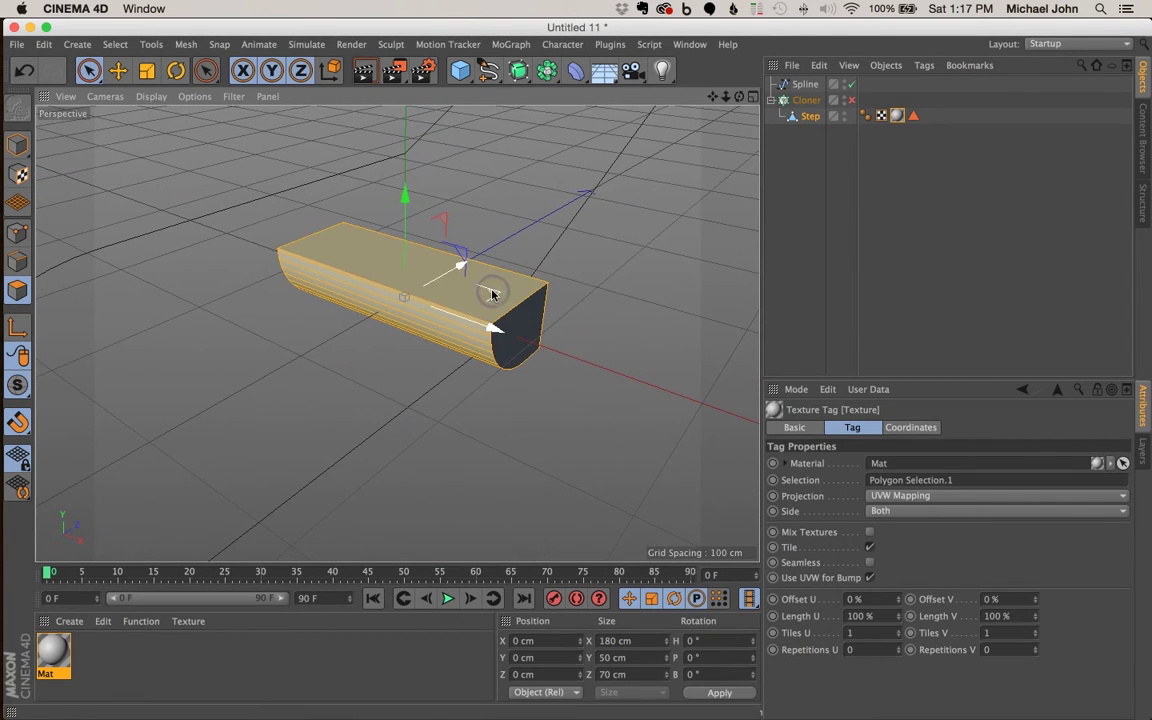
Step: Deselect the step's polygons and create a second material
{"action": "left_click", "coordinate": [330, 360]}
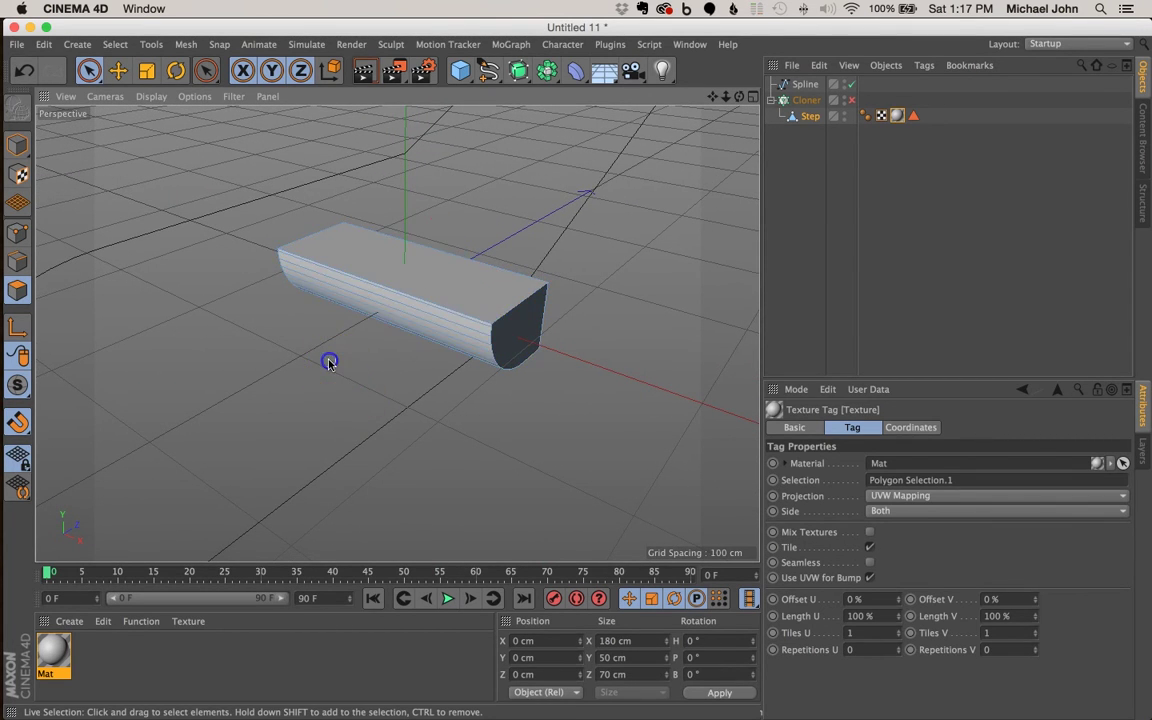
{"action": "left_click", "coordinate": [69, 621]}
{"action": "left_click", "coordinate": [89, 481]}
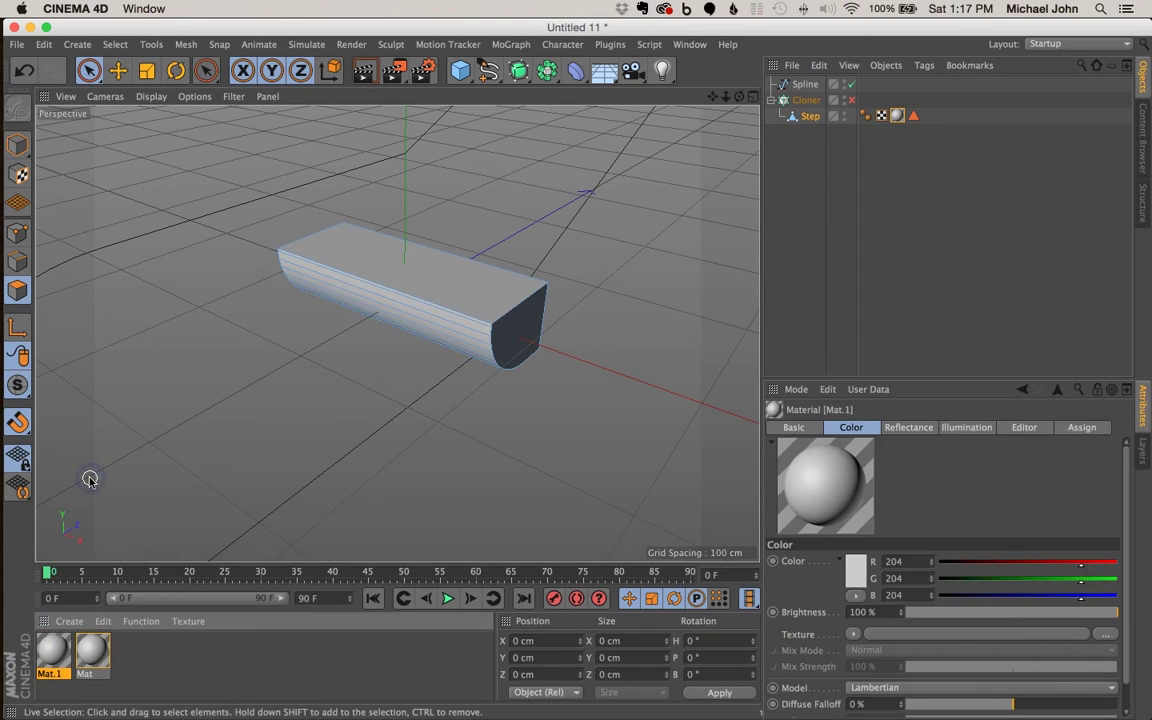
Step: Select the end-face polygons on both ends of the step
{"action": "left_click_drag", "start_coordinate": [453, 296], "coordinate": [398, 291], "text": "alt"}
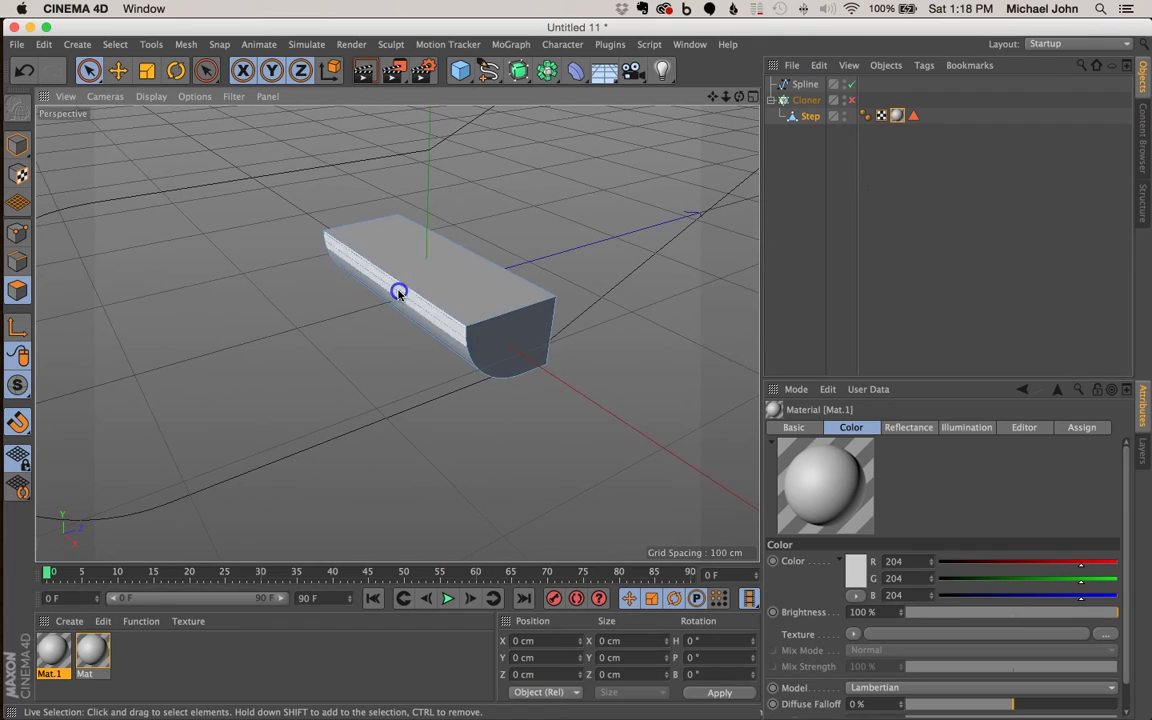
{"action": "left_click", "coordinate": [521, 341]}
{"action": "left_click_drag", "start_coordinate": [411, 265], "coordinate": [669, 265], "text": "alt"}
{"action": "left_click_drag", "start_coordinate": [352, 334], "coordinate": [452, 221], "text": "alt"}
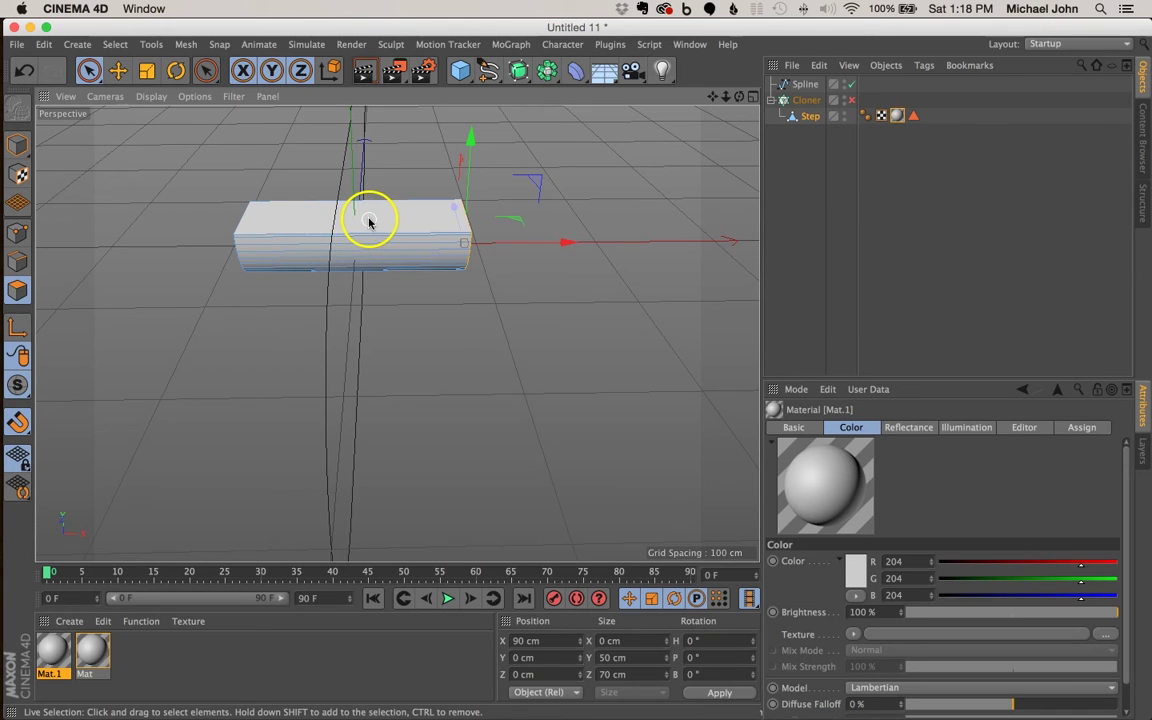
{"action": "left_click_drag", "start_coordinate": [368, 222], "coordinate": [300, 296], "text": "alt"}
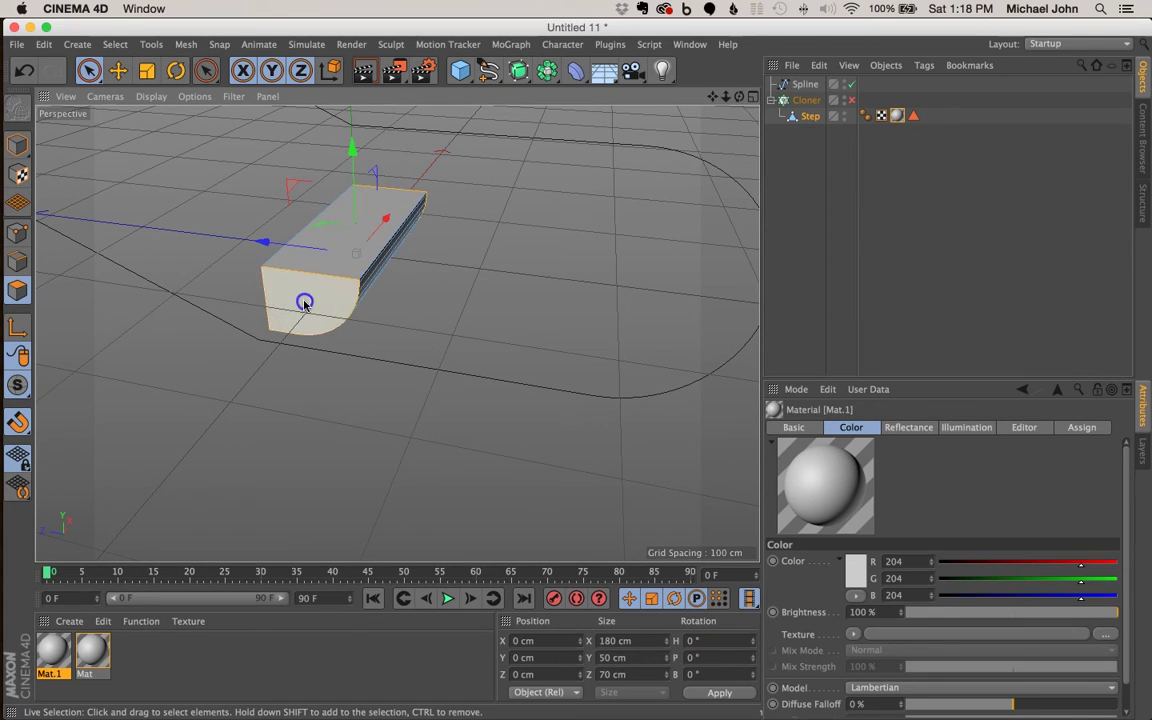
{"action": "left_click", "coordinate": [304, 304]}
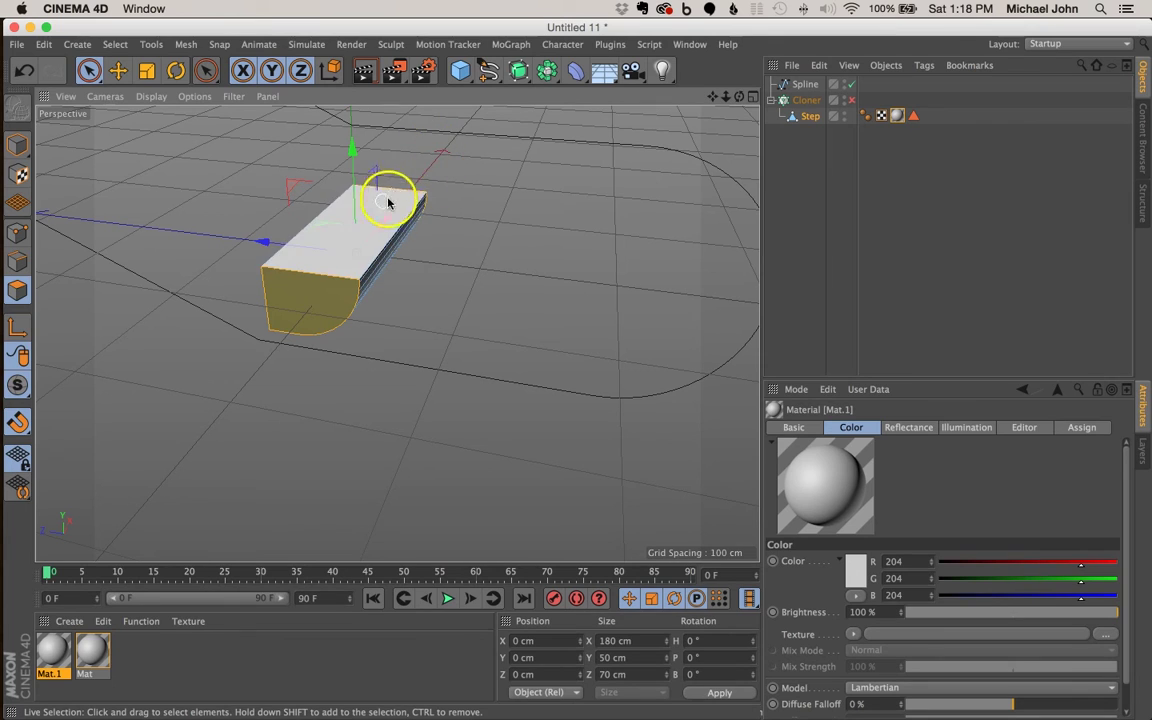
Step: Apply the Mat.1 material to the selected end faces of the step and deselect everything
{"action": "left_click_drag", "start_coordinate": [420, 187], "coordinate": [185, 206], "text": "alt"}
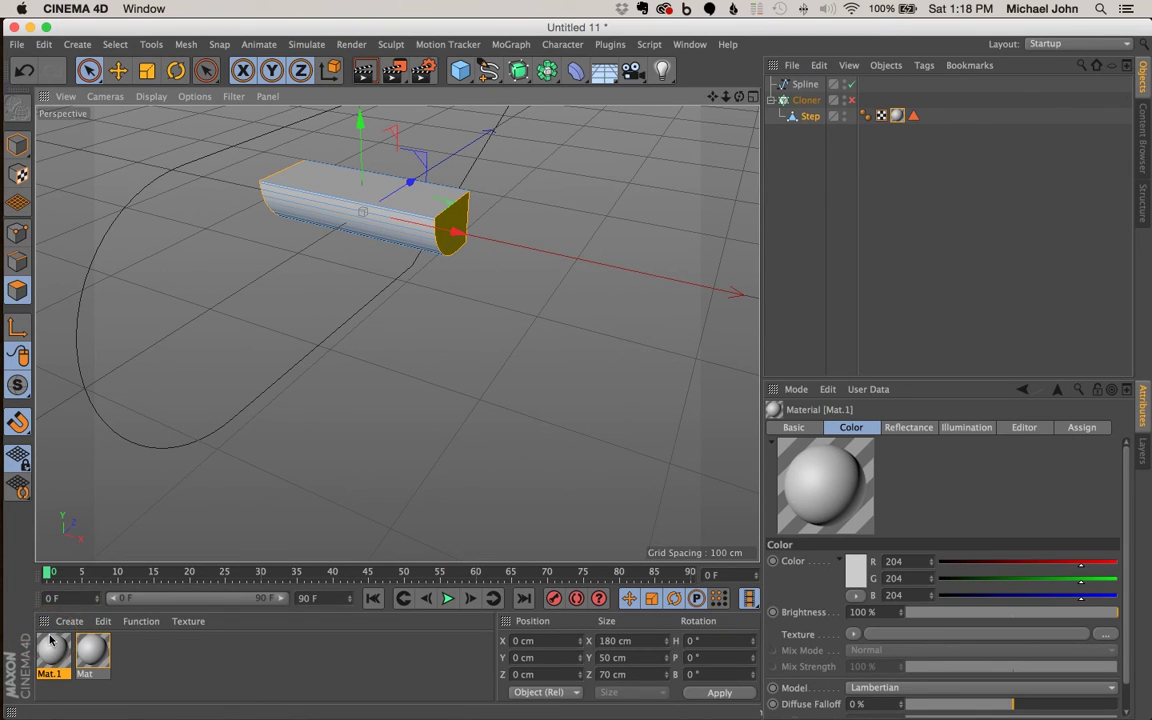
{"action": "left_click_drag", "start_coordinate": [50, 640], "coordinate": [451, 223]}
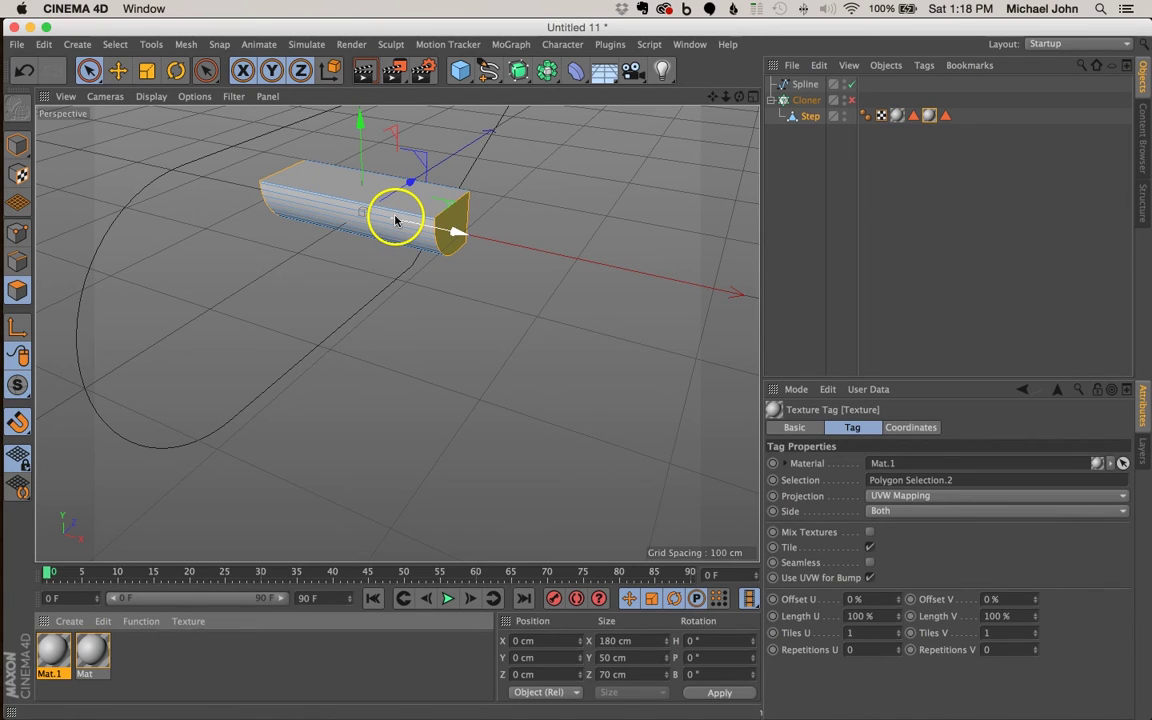
{"action": "left_click", "coordinate": [832, 148]}
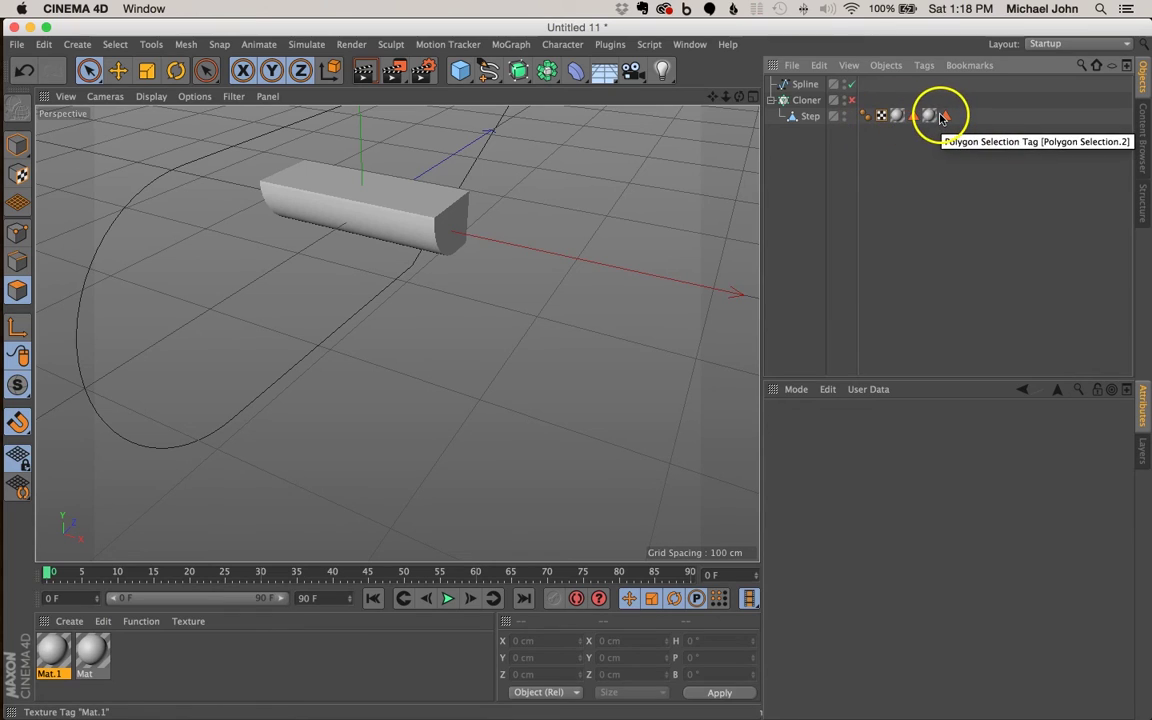
Step: Open the Mat material assigned to the step, enable its Bump channel and show the bump settings
{"action": "left_click", "coordinate": [897, 116]}
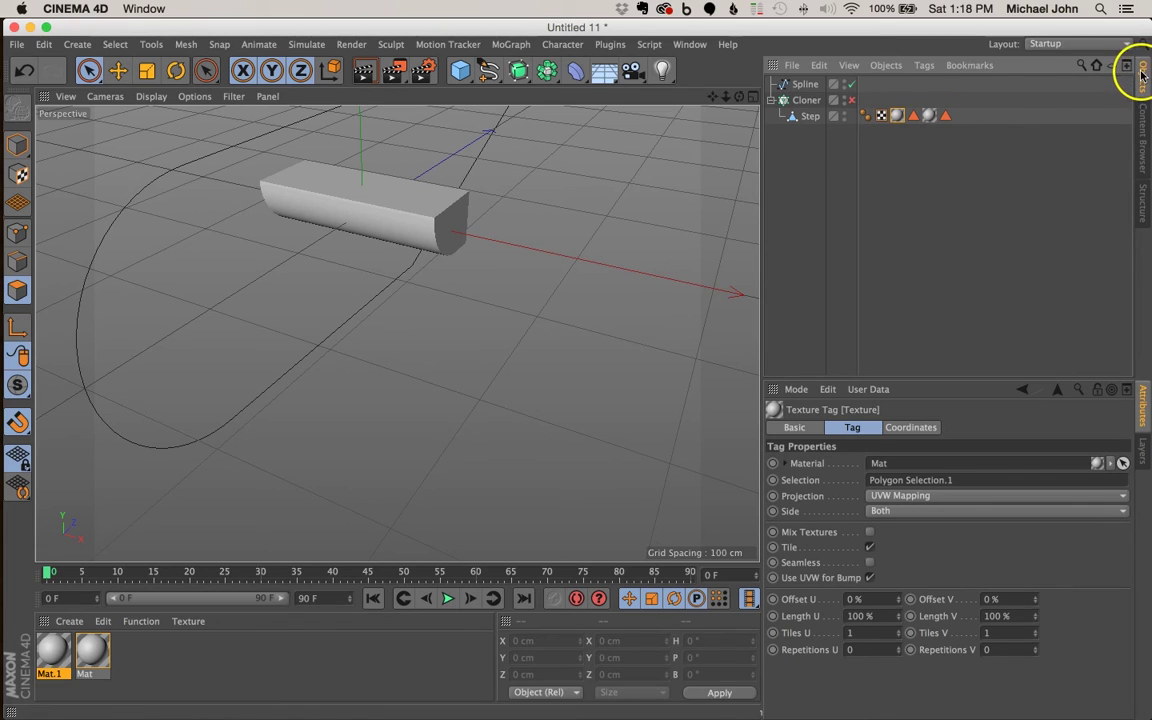
{"action": "double_click", "coordinate": [897, 116]}
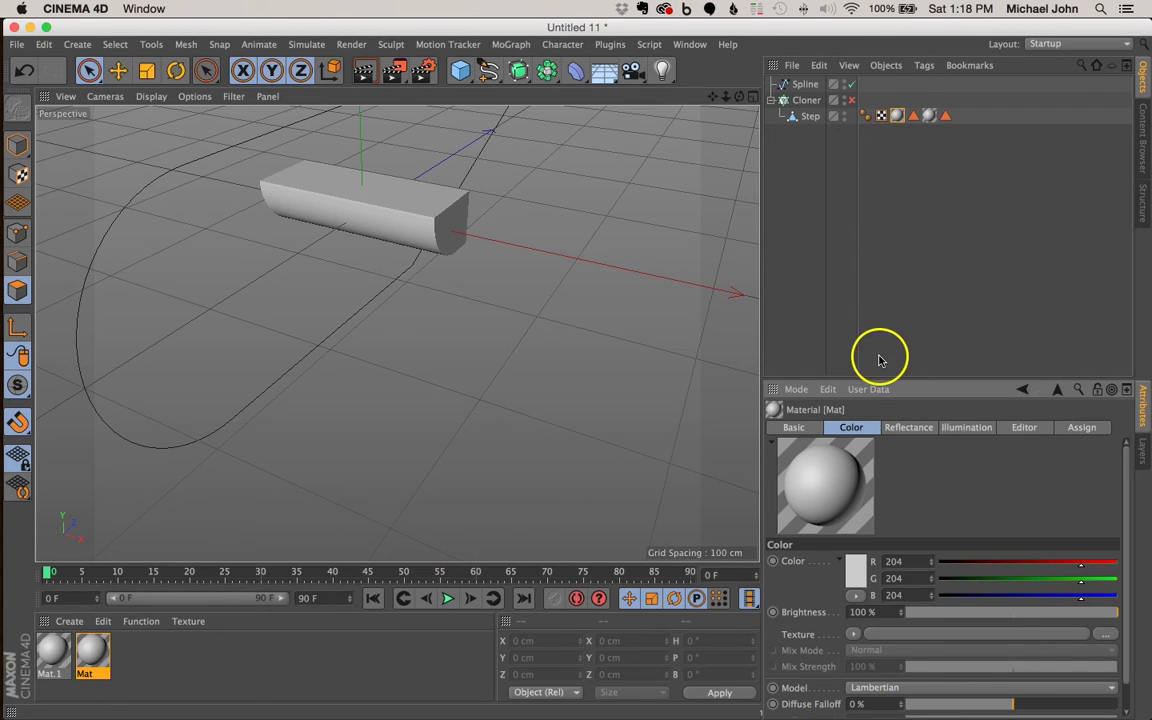
{"action": "left_click", "coordinate": [794, 428]}
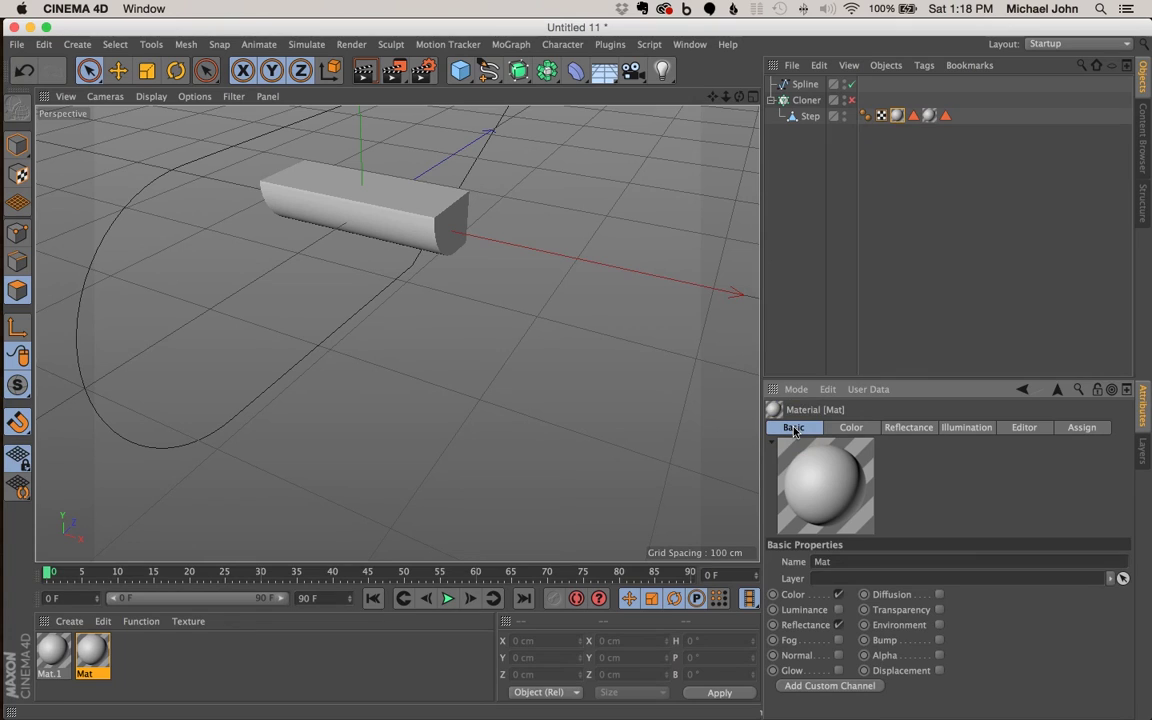
{"action": "left_click", "coordinate": [939, 641]}
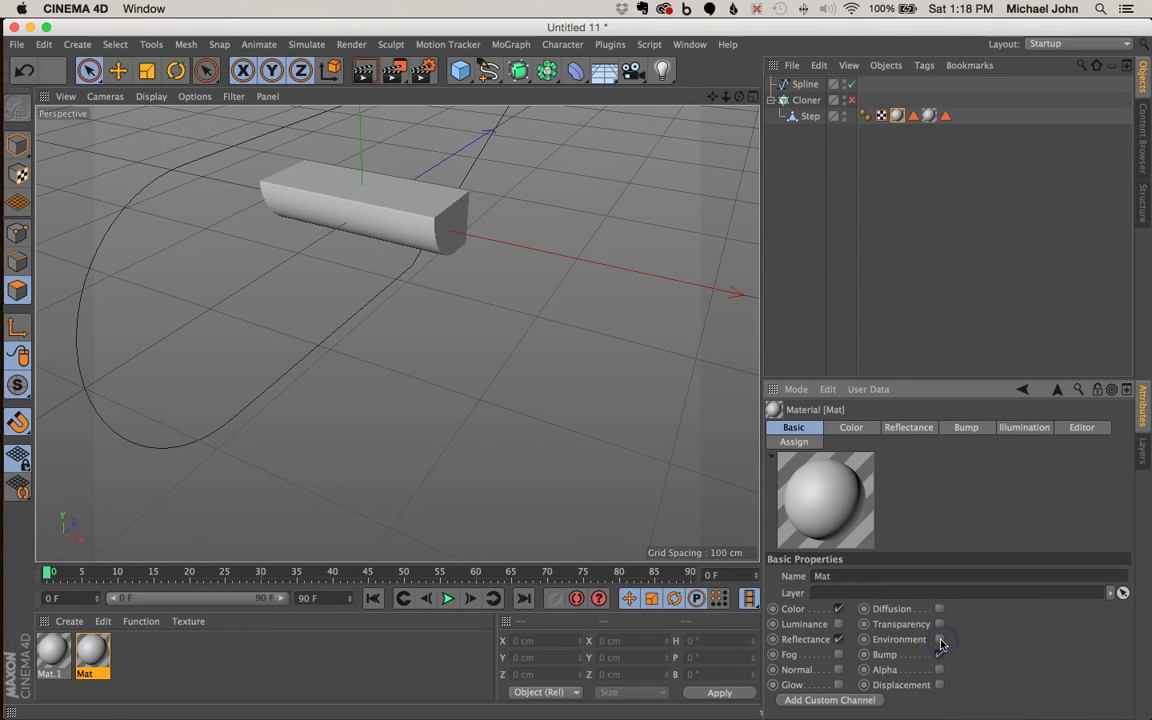
{"action": "left_click", "coordinate": [964, 428]}
{"action": "left_click", "coordinate": [966, 428]}
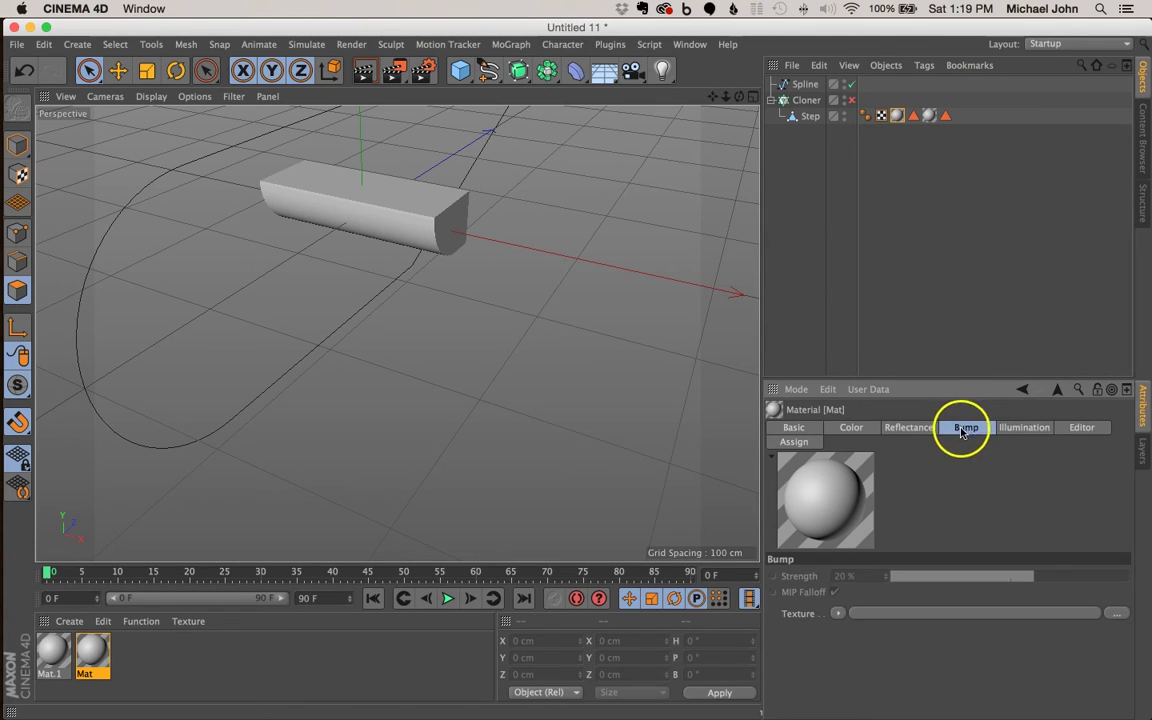
Step: Load the Checkerboard surface shader as Mat's bump texture and set the bump strength to 50%
{"action": "left_click", "coordinate": [837, 614]}
{"action": "mouse_move", "coordinate": [879, 567]}
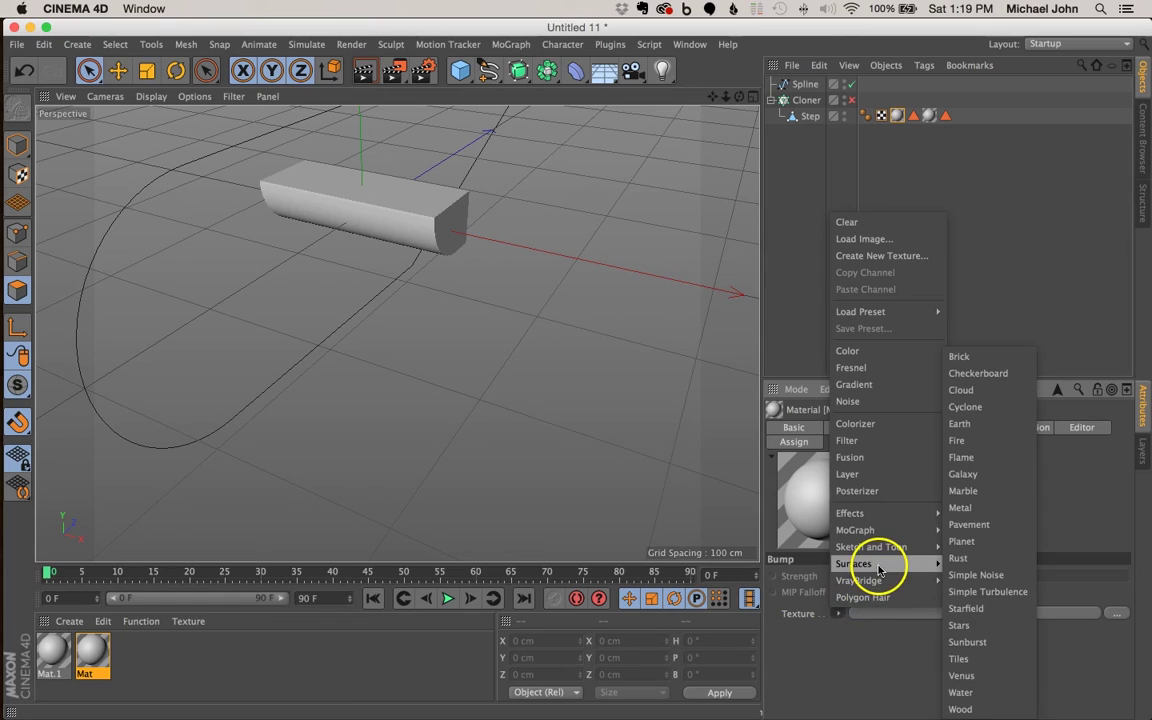
{"action": "left_click", "coordinate": [970, 374]}
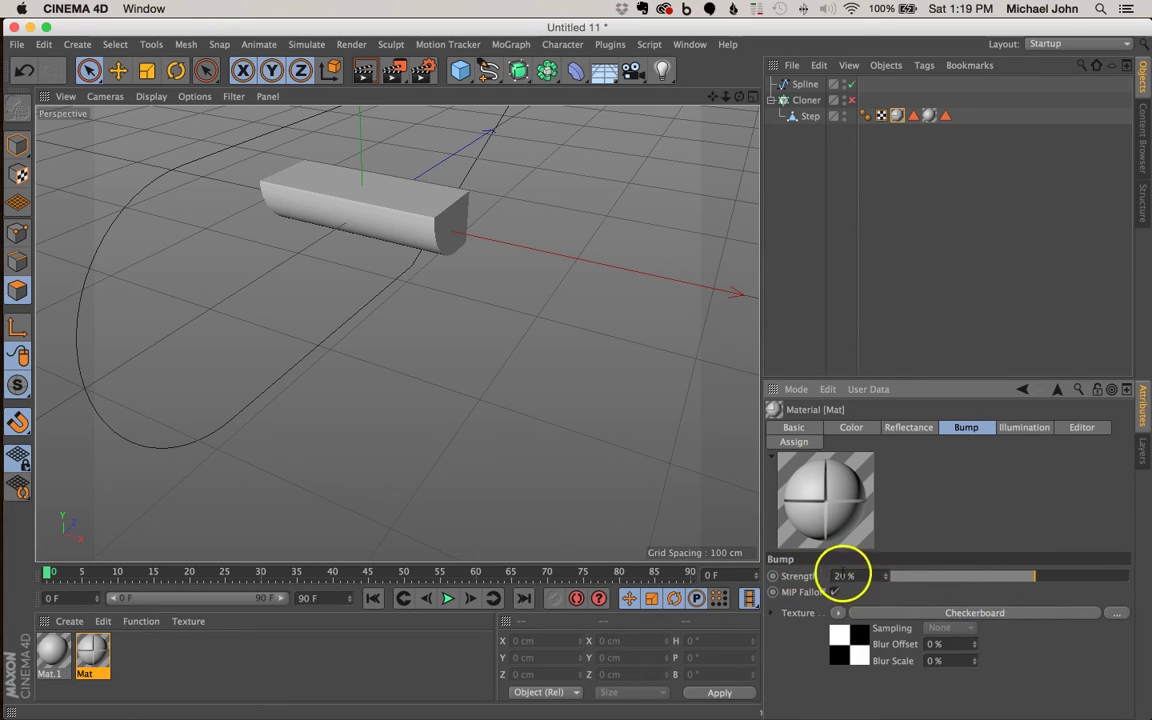
{"action": "left_click", "coordinate": [845, 576]}
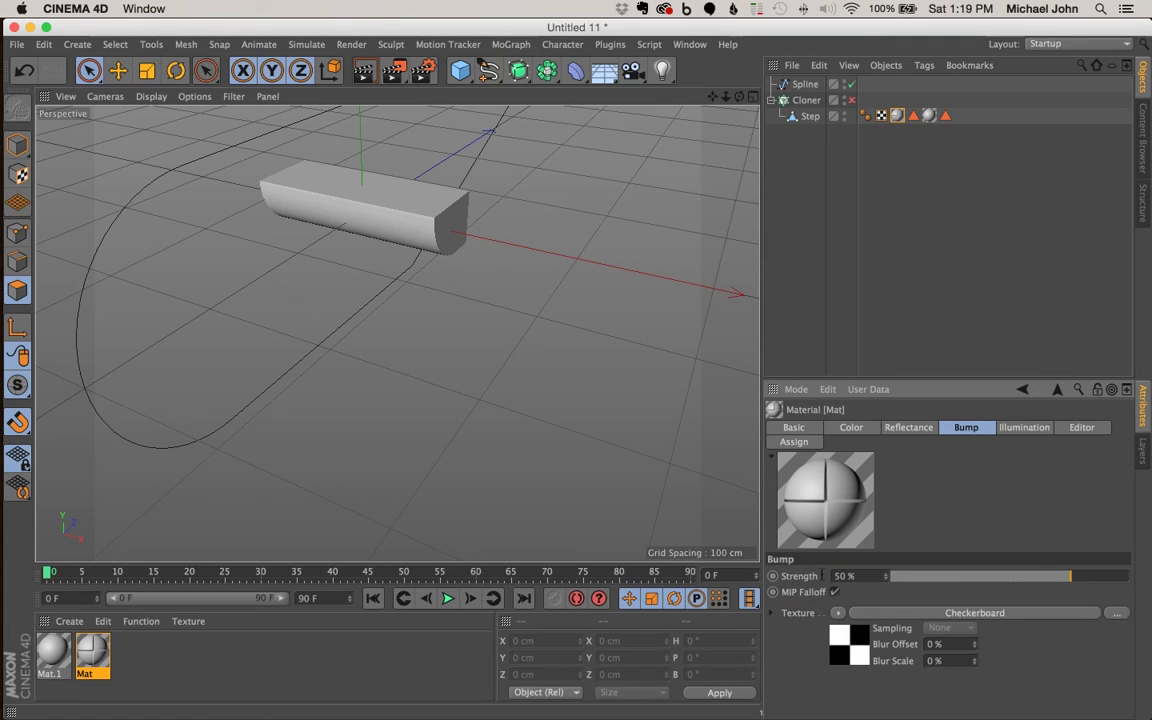
Step: Set the checkerboard shader's V Frequency to 0 and U Frequency to 49, and return to the material's bump settings
{"action": "left_click", "coordinate": [978, 614]}
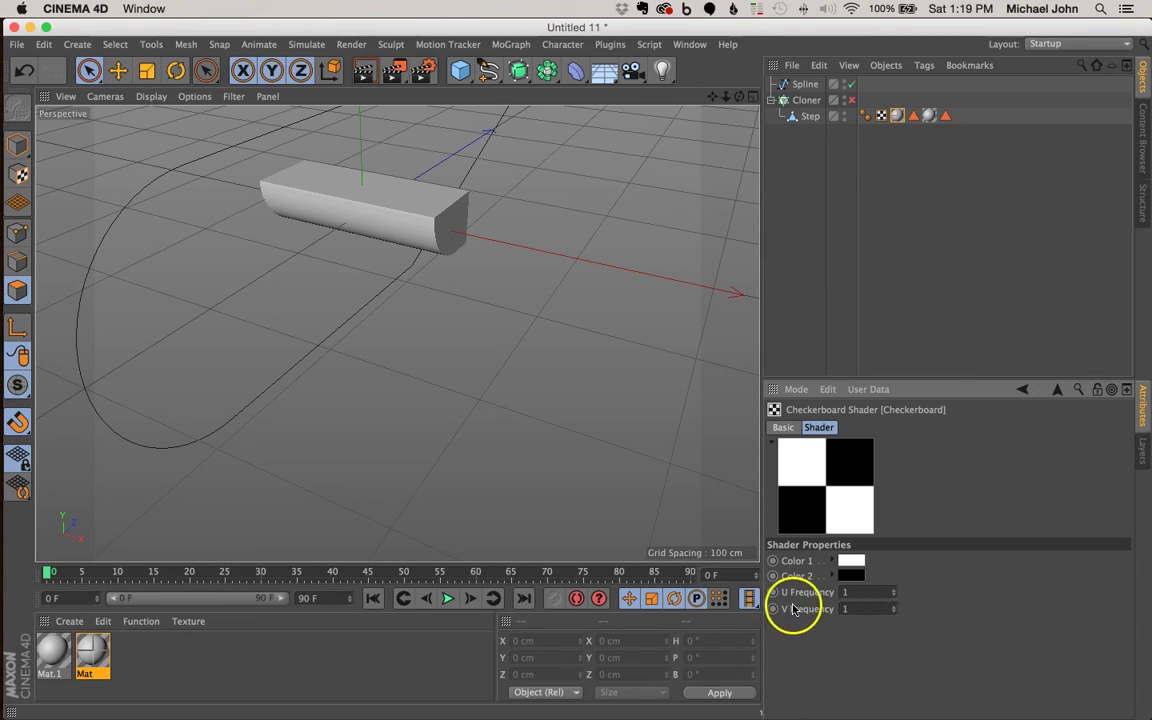
{"action": "left_click", "coordinate": [862, 609]}
{"action": "double_click", "coordinate": [843, 609]}
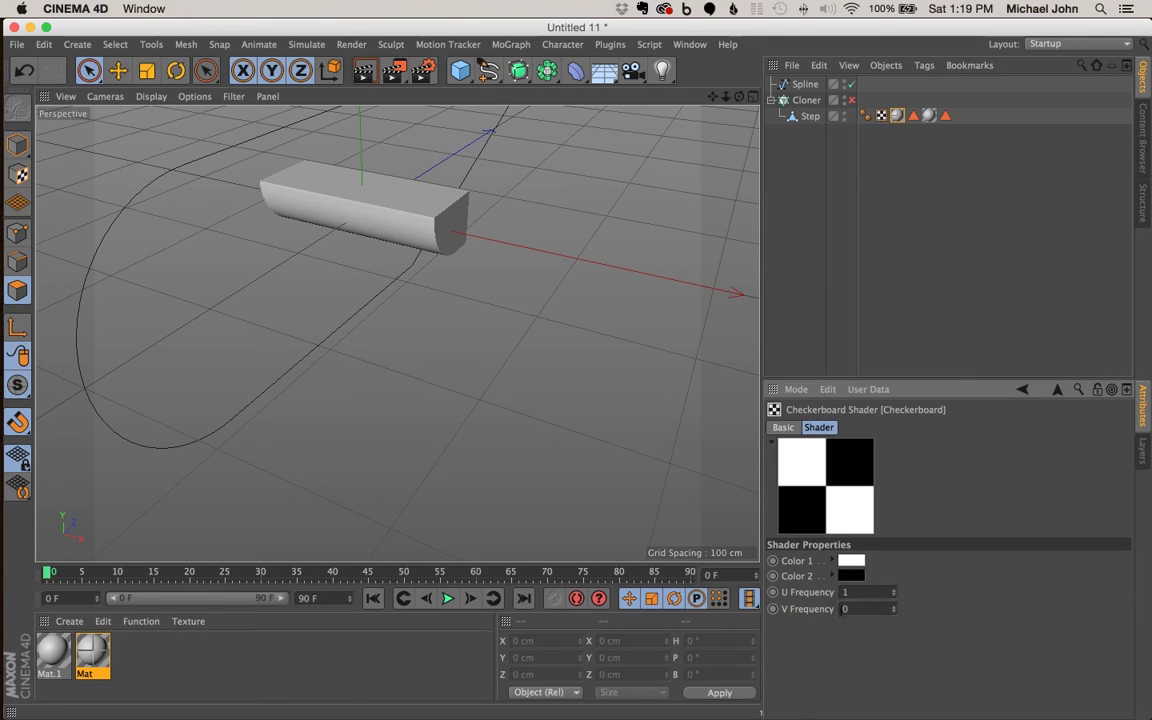
{"action": "key", "text": "Return"}
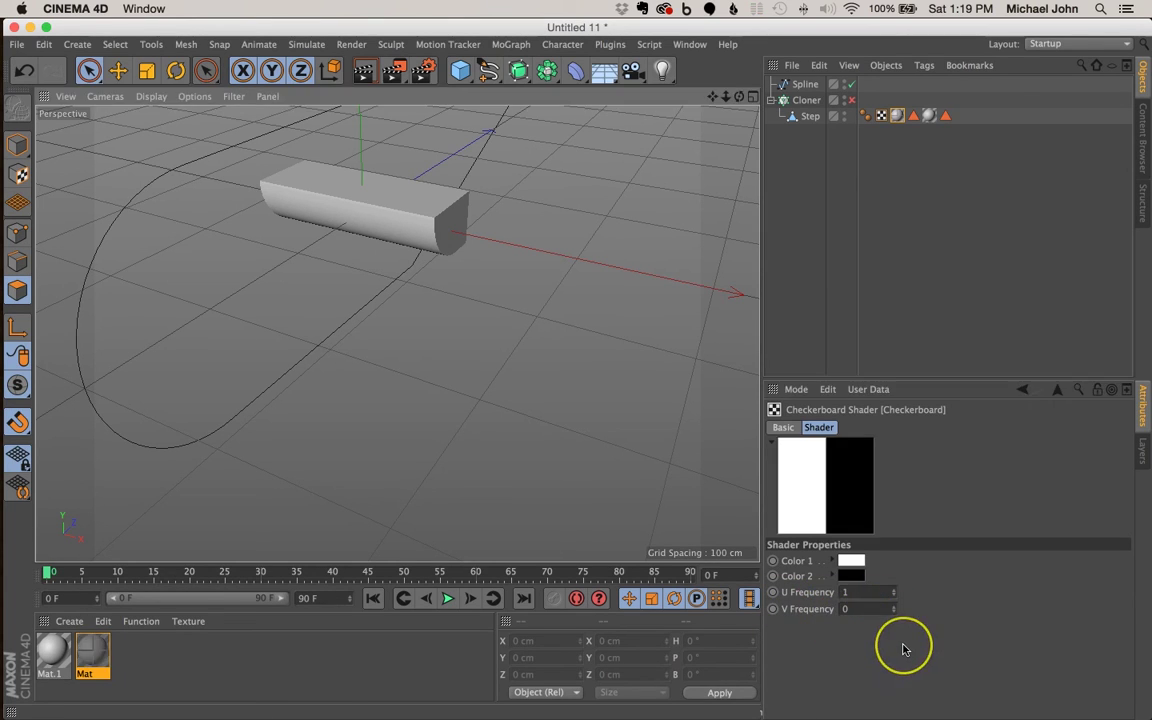
{"action": "left_click", "coordinate": [797, 595]}
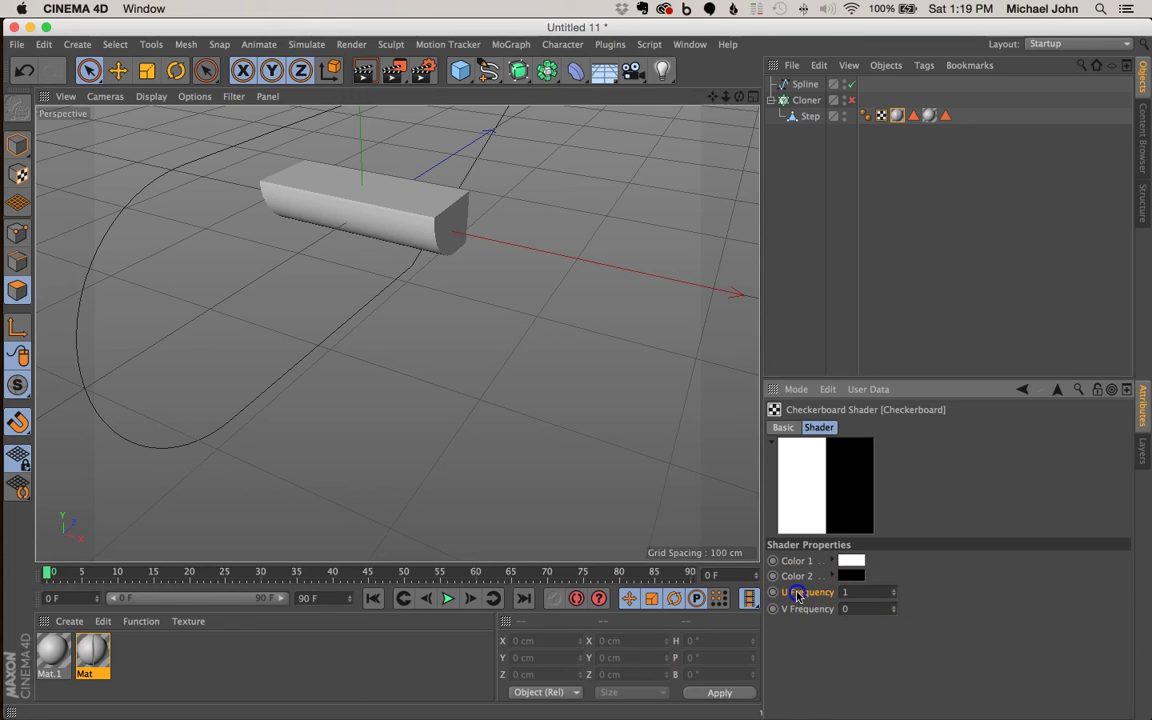
{"action": "double_click", "coordinate": [848, 592]}
{"action": "double_click", "coordinate": [848, 590]}
{"action": "type", "text": "45"}
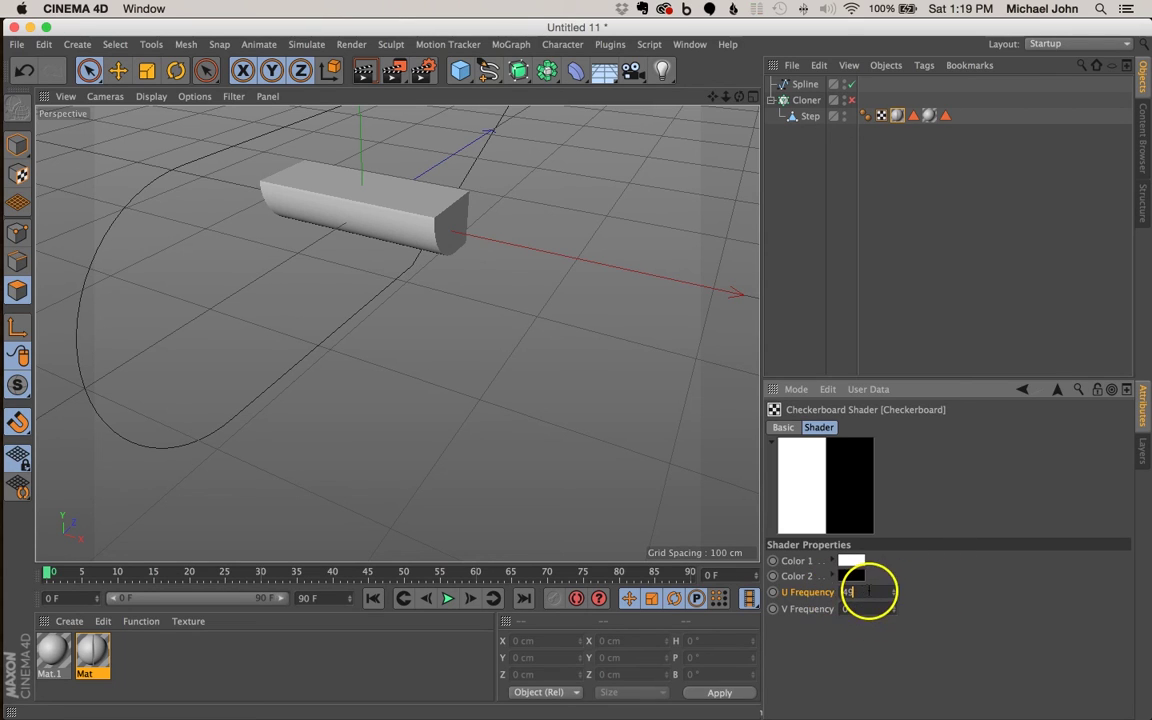
{"action": "key", "text": "Escape"}
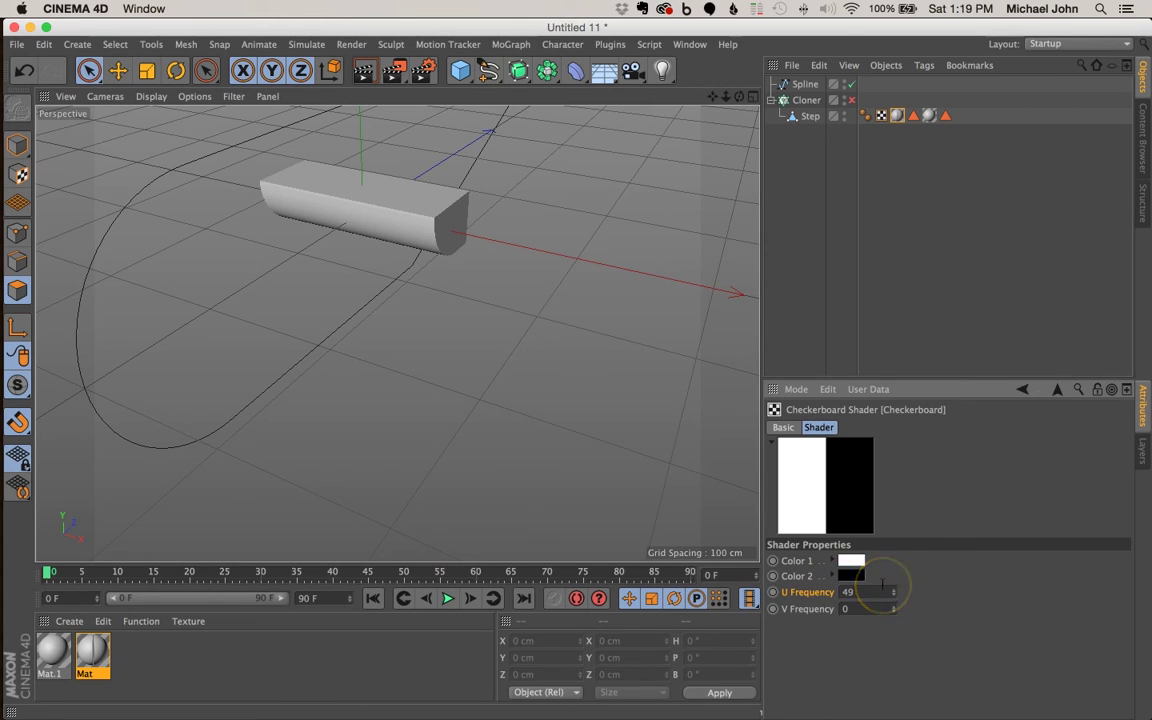
{"action": "key", "text": "Tab"}
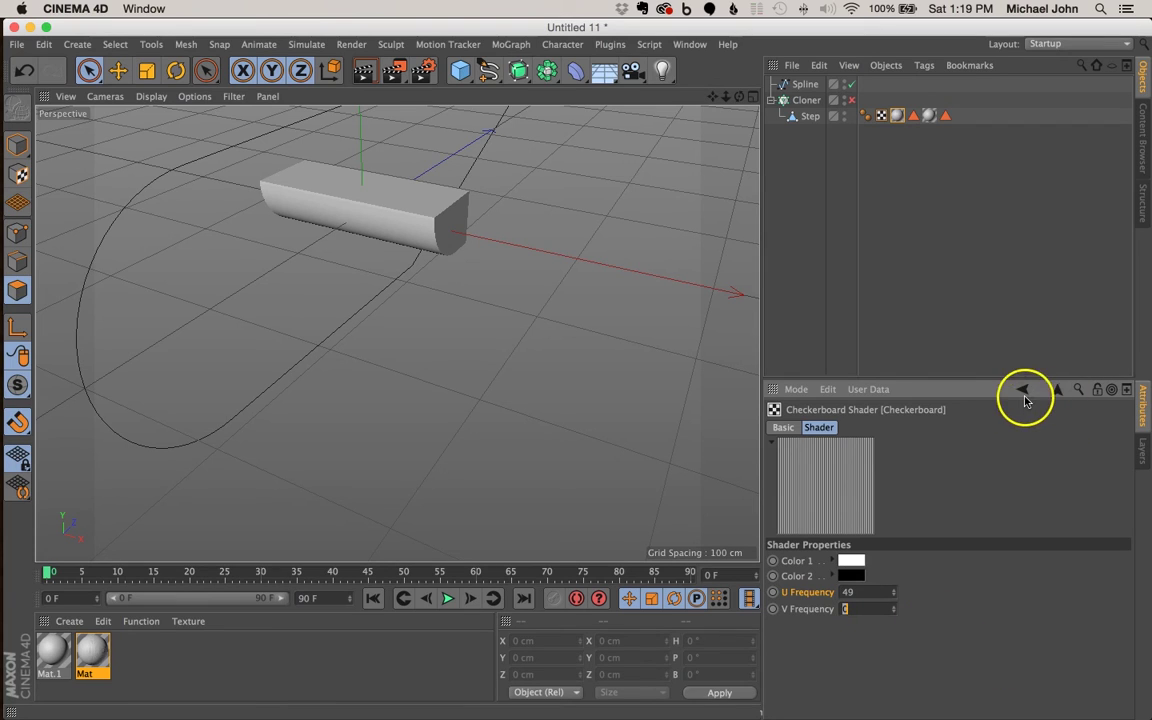
{"action": "left_click", "coordinate": [1024, 390]}
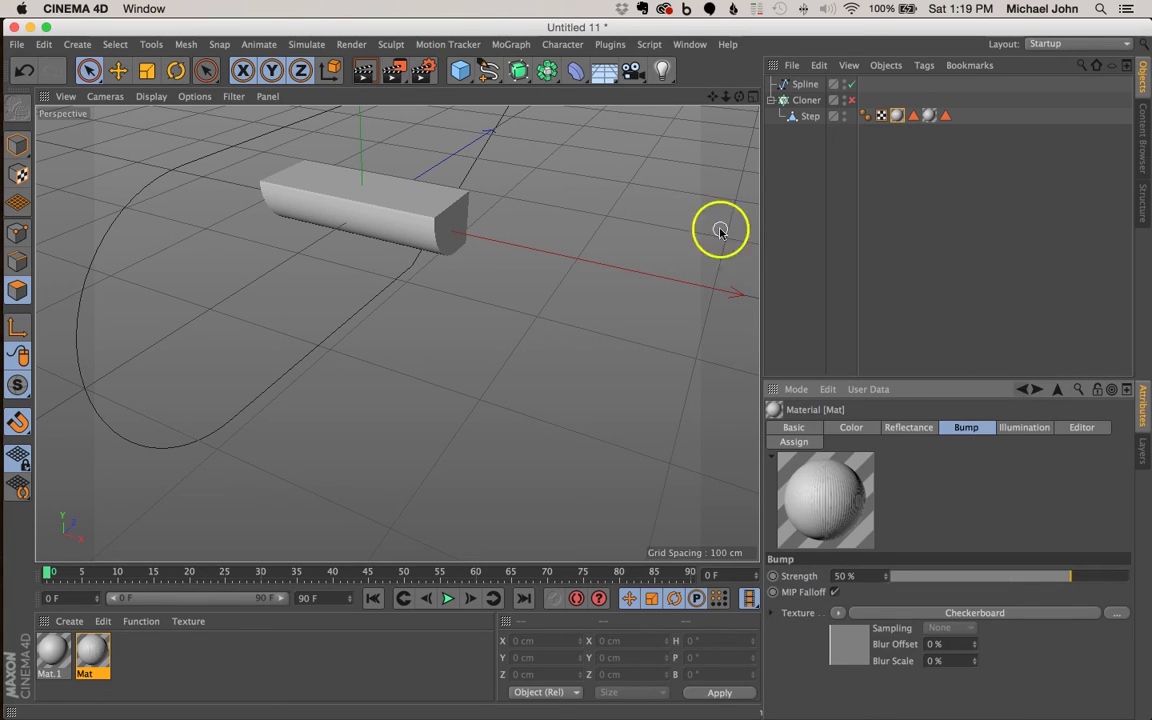
Step: Render a close-up preview of the step in the perspective view to check the bump grooves
{"action": "left_click_drag", "start_coordinate": [713, 97], "coordinate": [578, 372]}
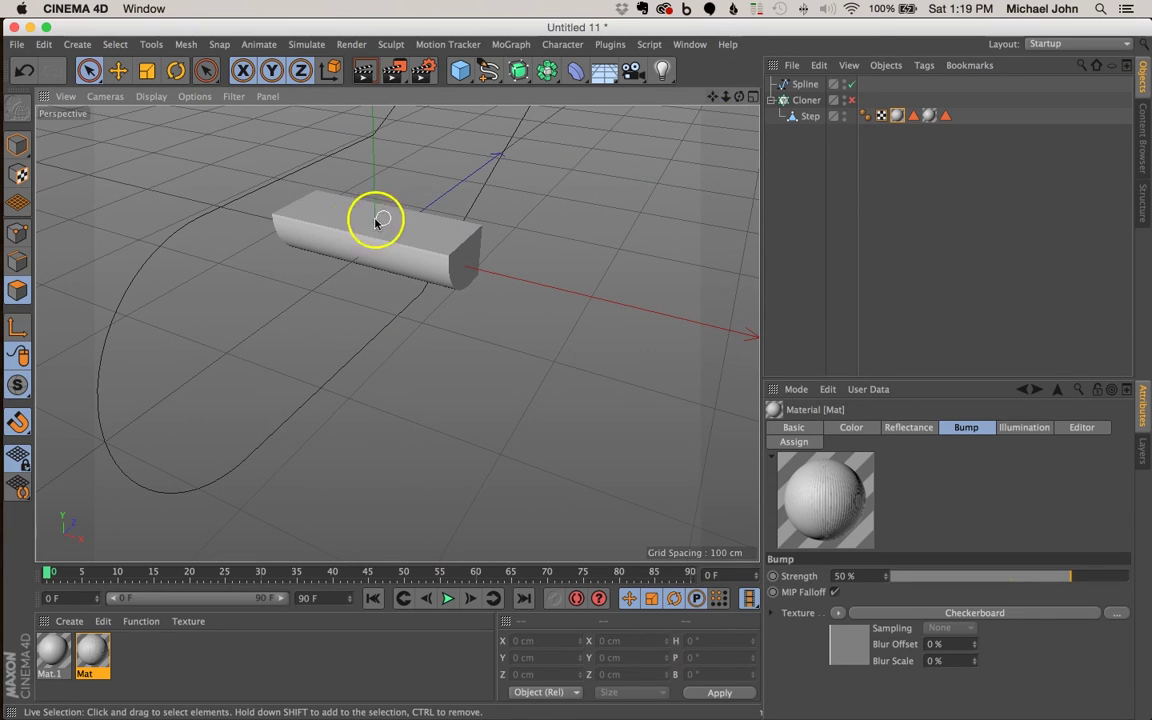
{"action": "scroll", "coordinate": [378, 219], "scroll_direction": "up", "scroll_amount": 3}
{"action": "left_click_drag", "start_coordinate": [376, 231], "coordinate": [351, 237], "text": "alt"}
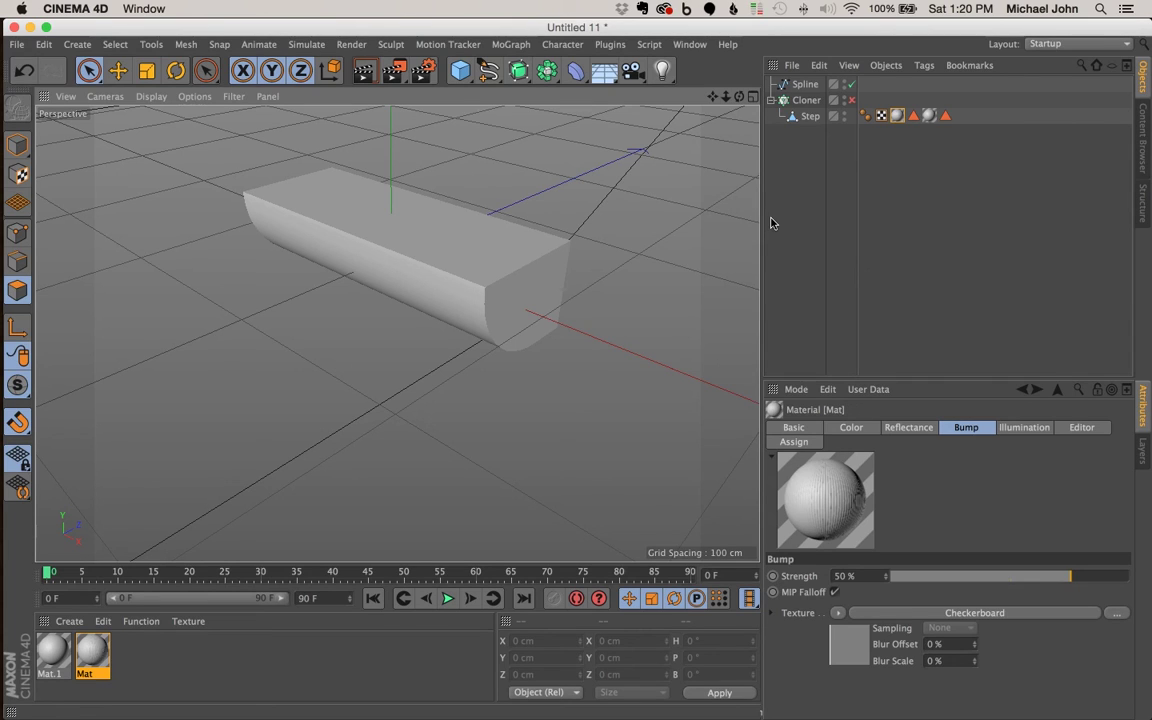
{"action": "key", "text": "super+r"}
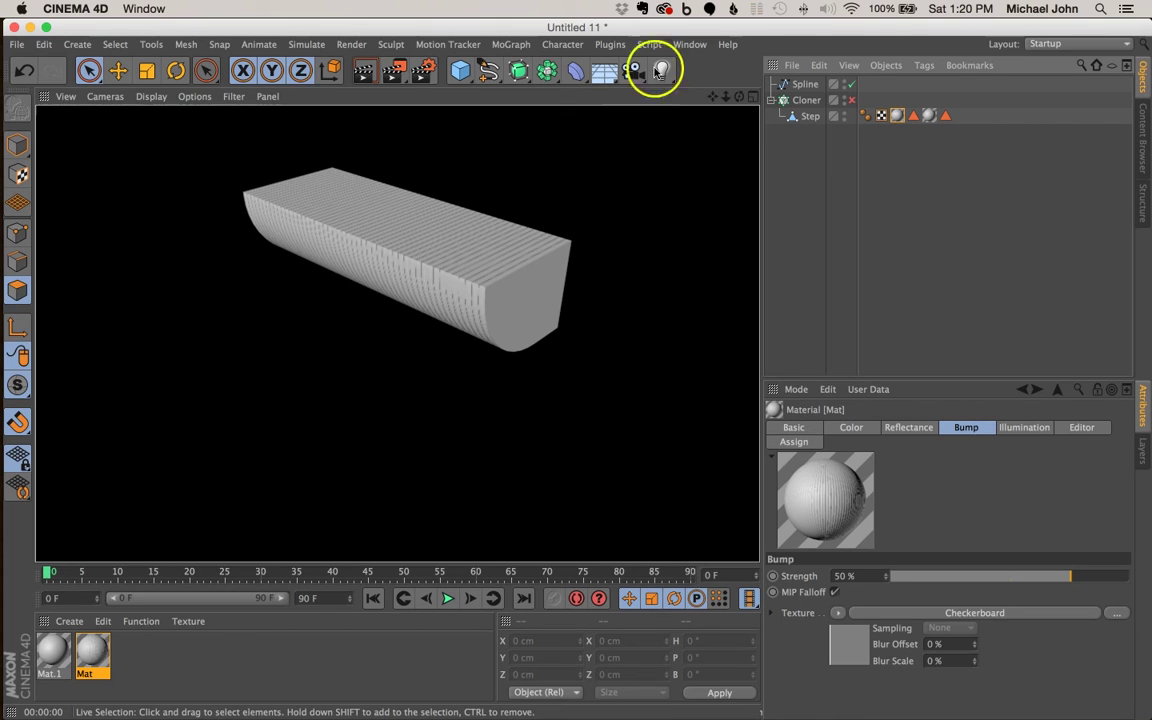
{"action": "left_click", "coordinate": [425, 248]}
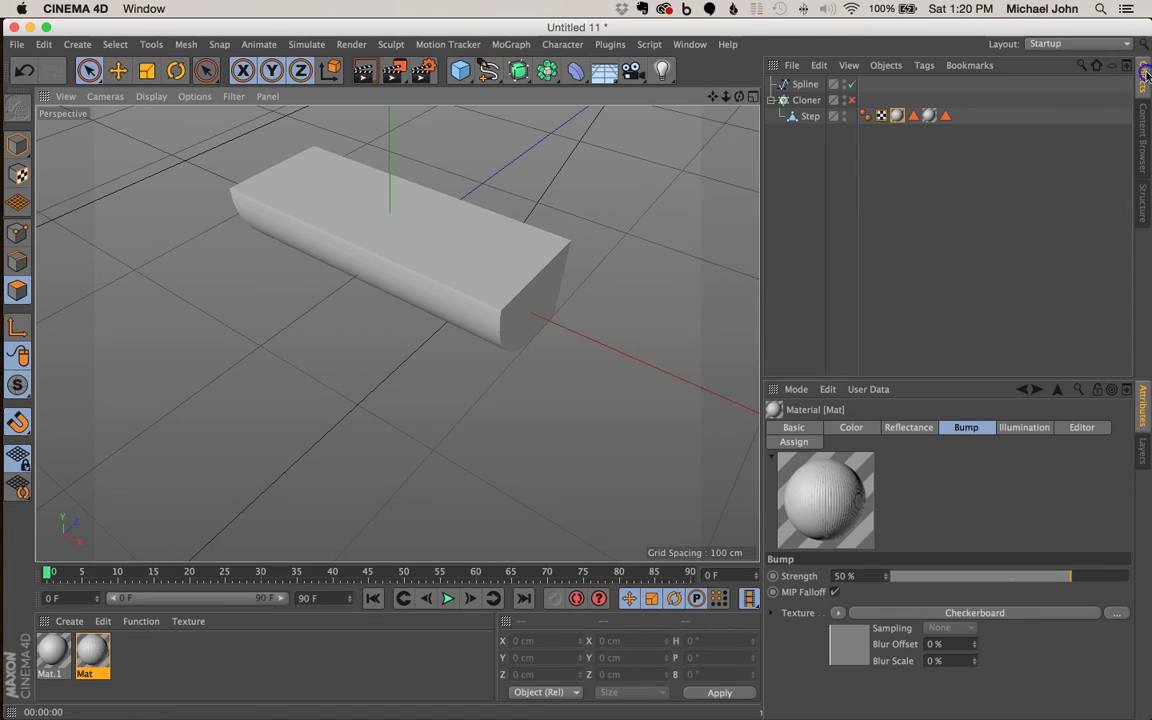
Step: Re-enable the Cloner and play the escalator animation to check which way the steps travel
{"action": "left_click", "coordinate": [795, 102]}
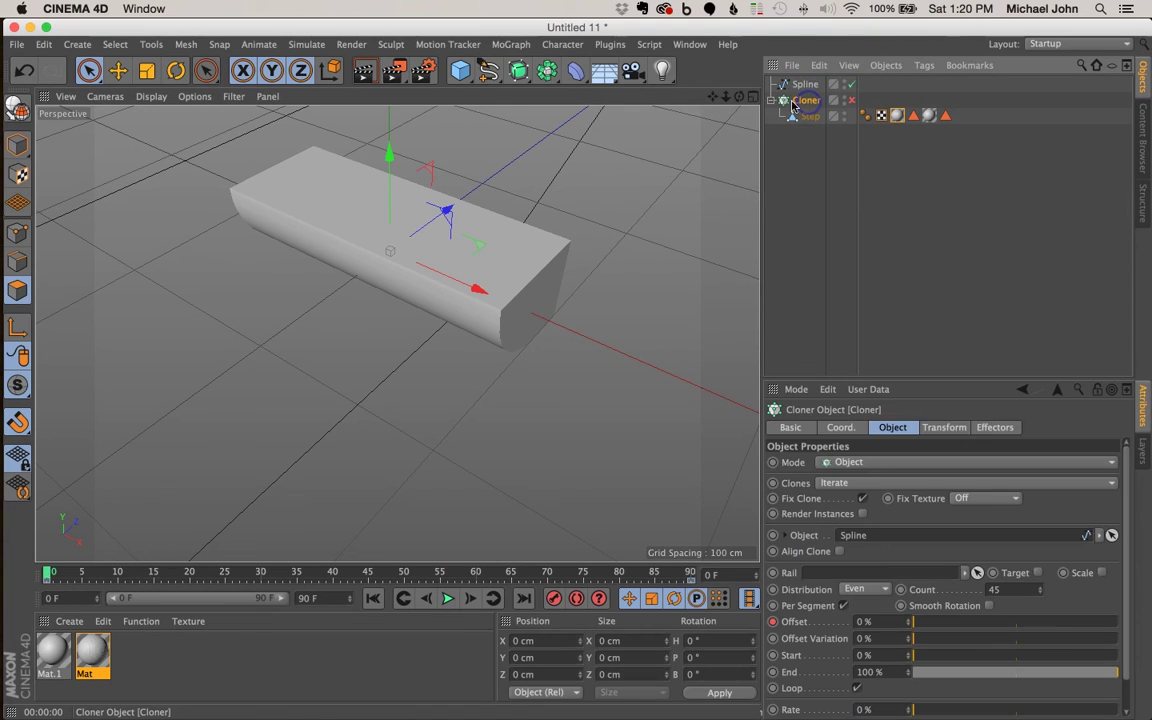
{"action": "left_click", "coordinate": [851, 101]}
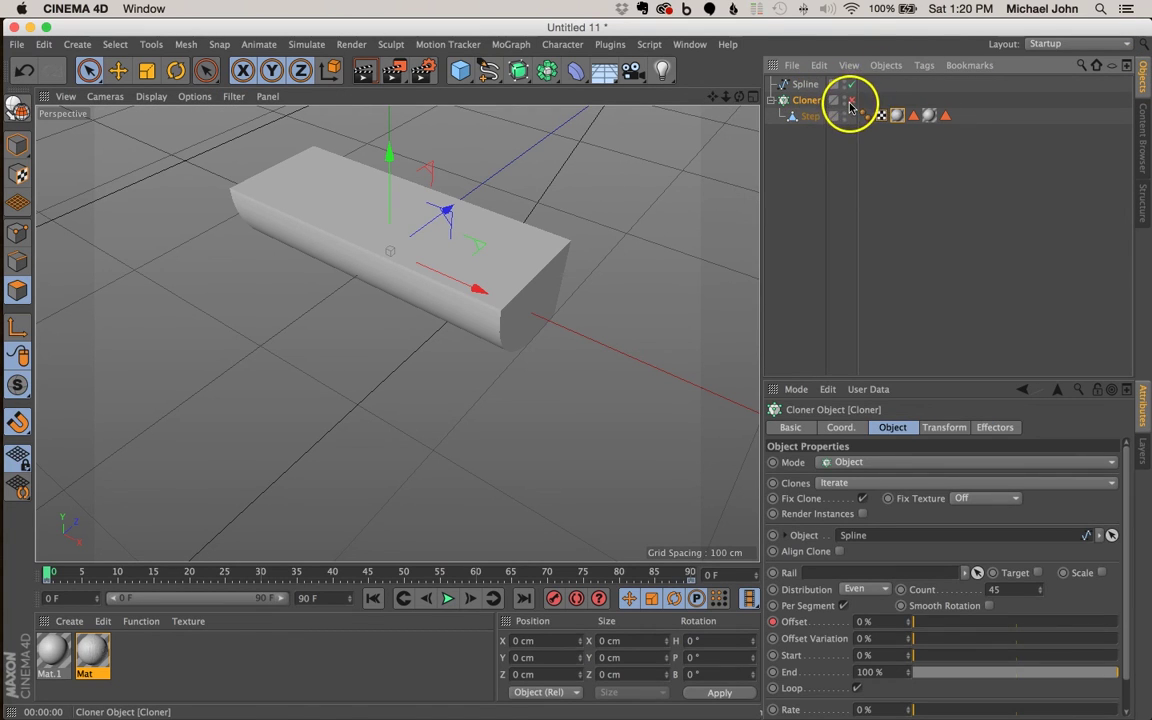
{"action": "left_click_drag", "start_coordinate": [725, 97], "coordinate": [576, 379]}
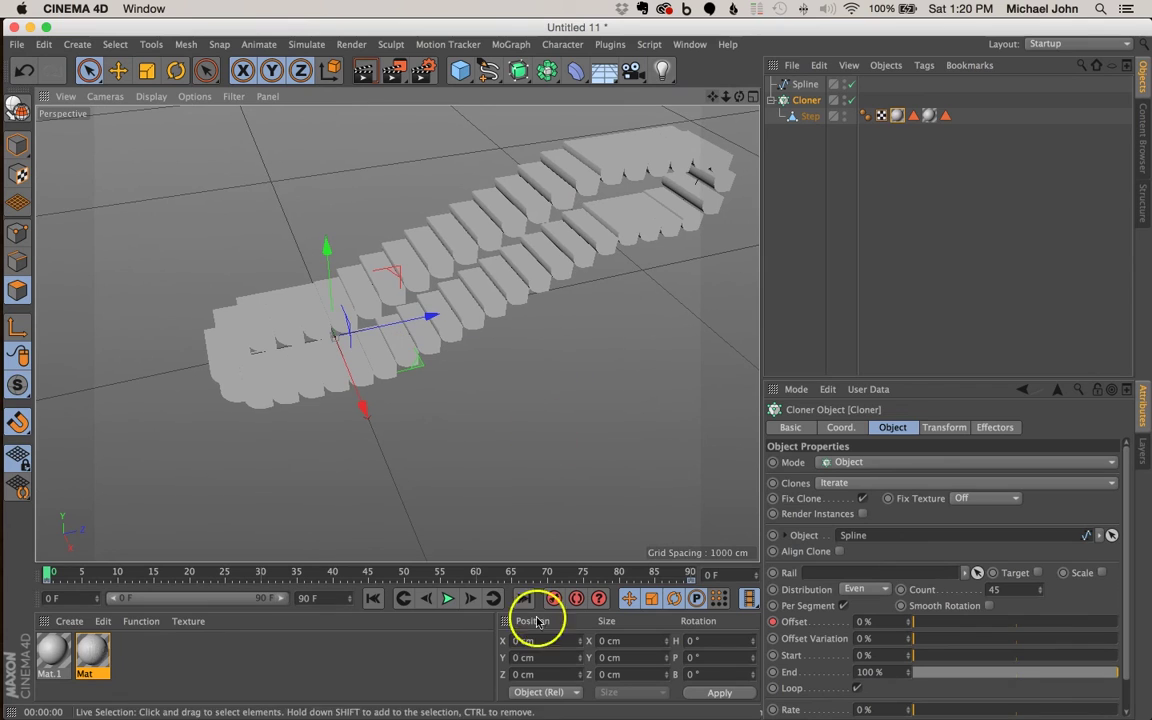
{"action": "left_click", "coordinate": [447, 598]}
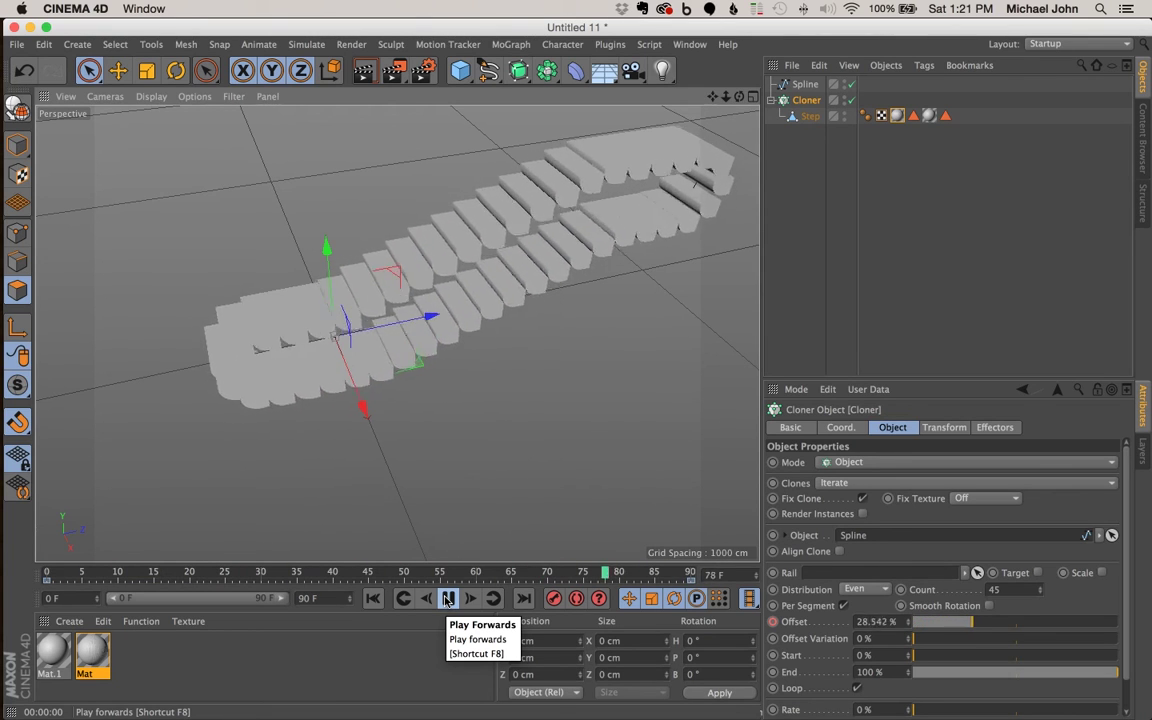
{"action": "left_click", "coordinate": [447, 598]}
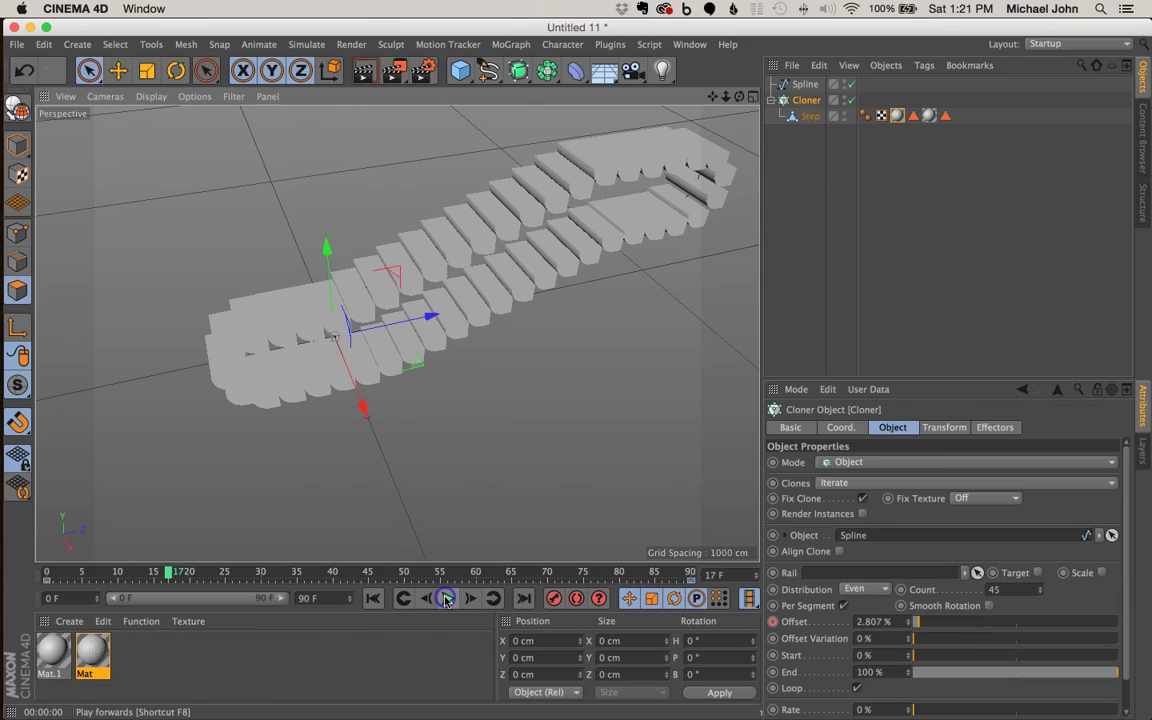
Step: Change the Cloner's Offset to -30% at frame 90 and update its keyframe
{"action": "left_click", "coordinate": [373, 597]}
{"action": "left_click_drag", "start_coordinate": [674, 568], "coordinate": [728, 570]}
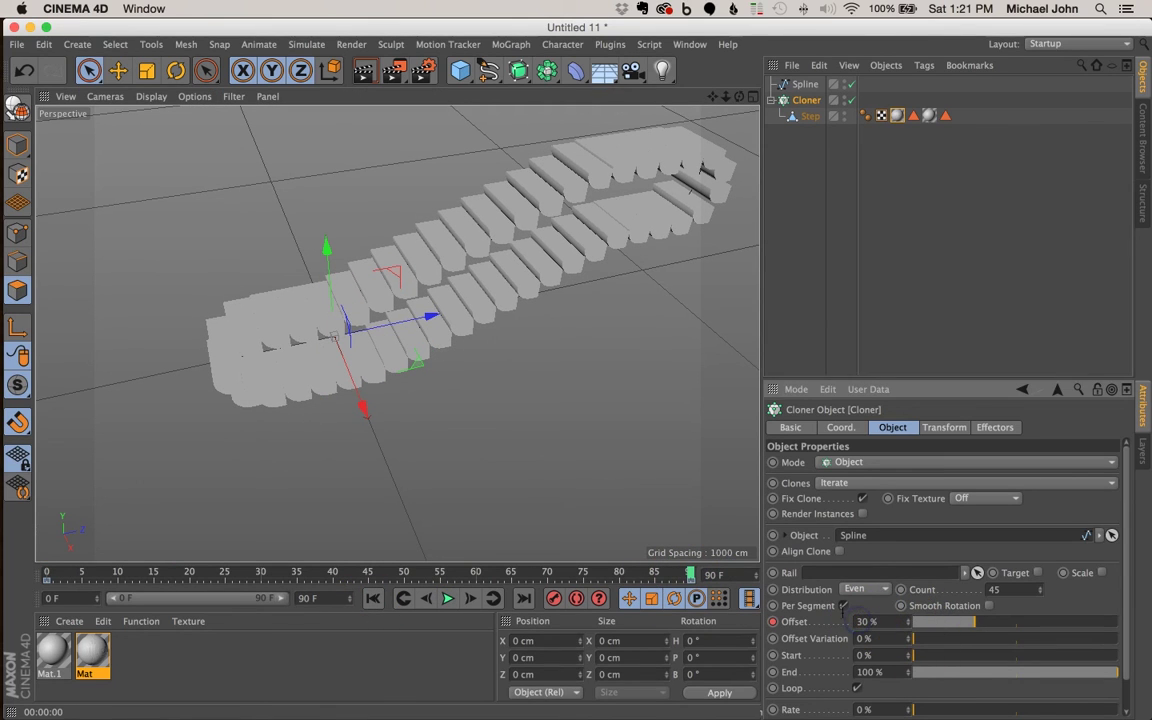
{"action": "left_click", "coordinate": [866, 621]}
{"action": "key", "text": "Return"}
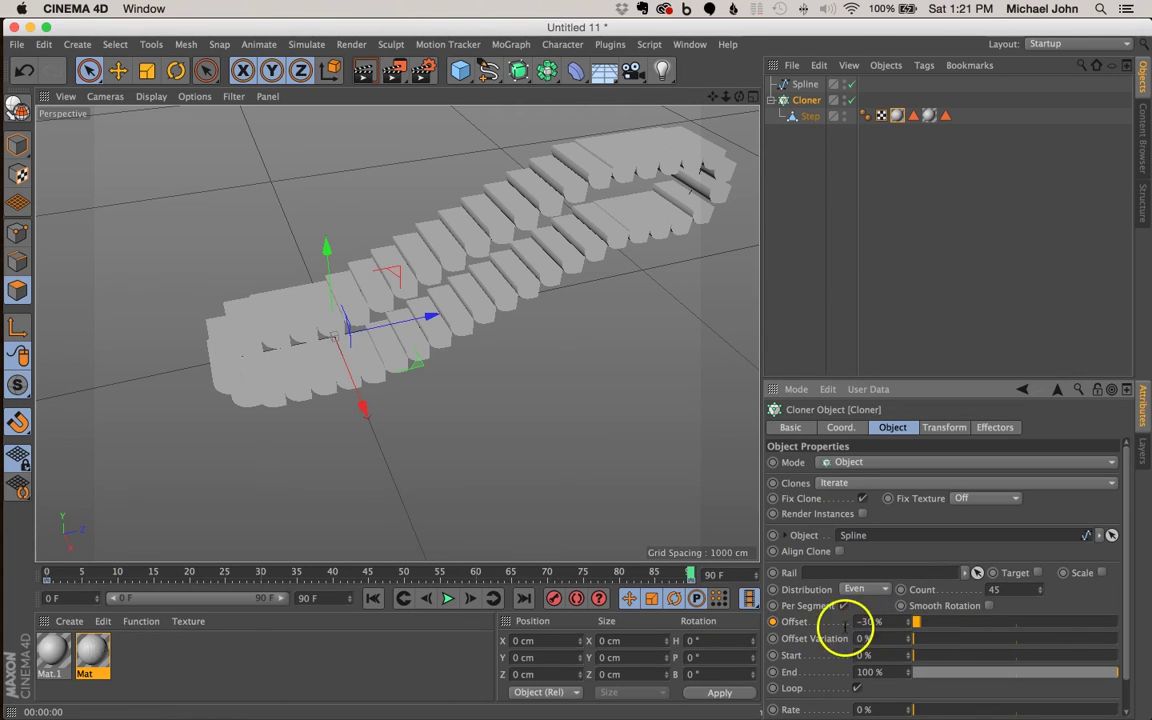
{"action": "left_click", "coordinate": [772, 622]}
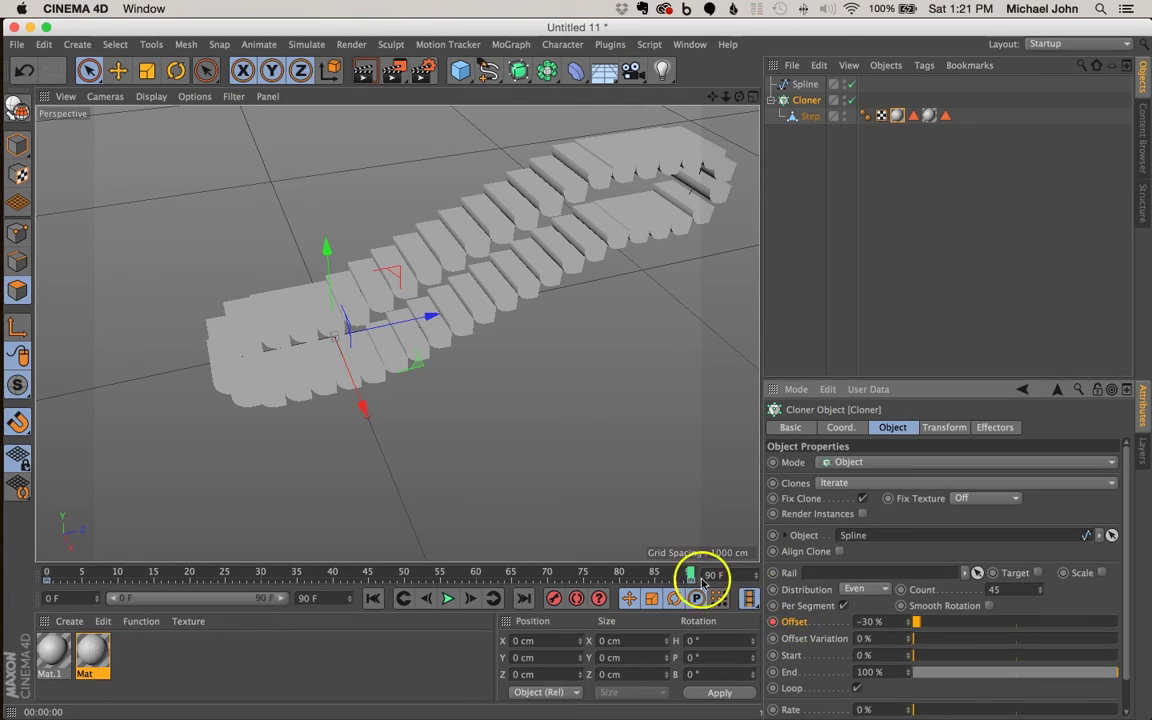
Step: Play back the escalator animation to check the steps' new direction of travel, and stop it
{"action": "left_click", "coordinate": [405, 599]}
{"action": "left_click", "coordinate": [446, 598]}
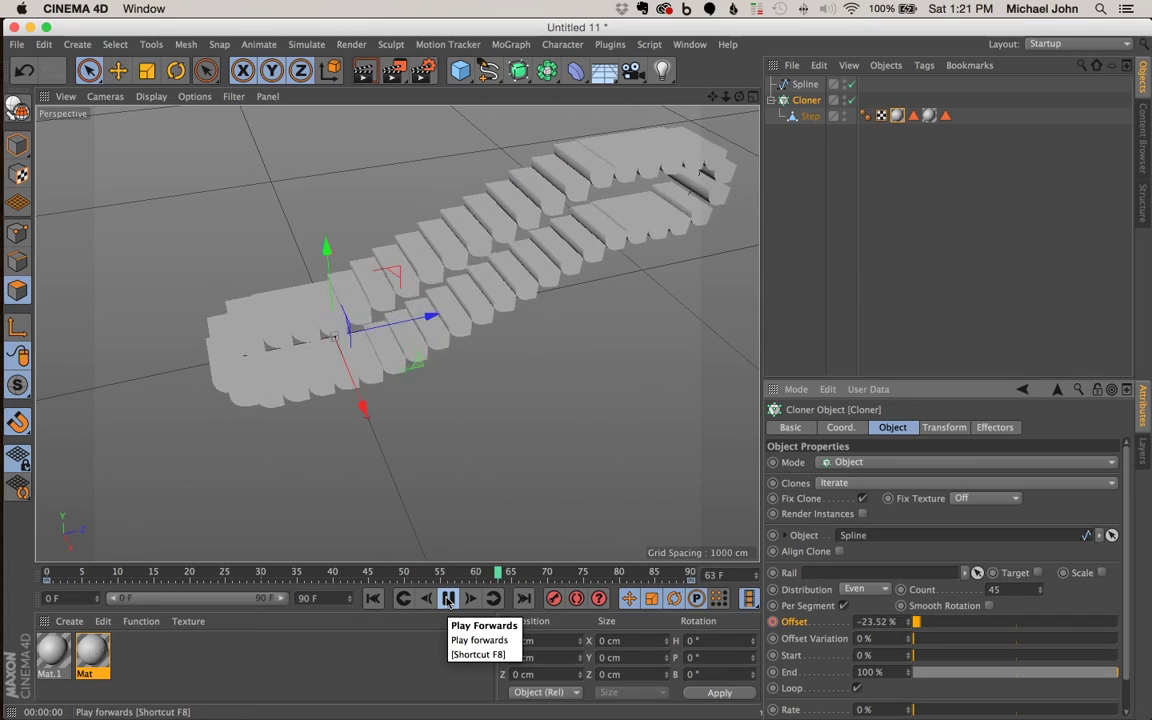
{"action": "left_click", "coordinate": [447, 598]}
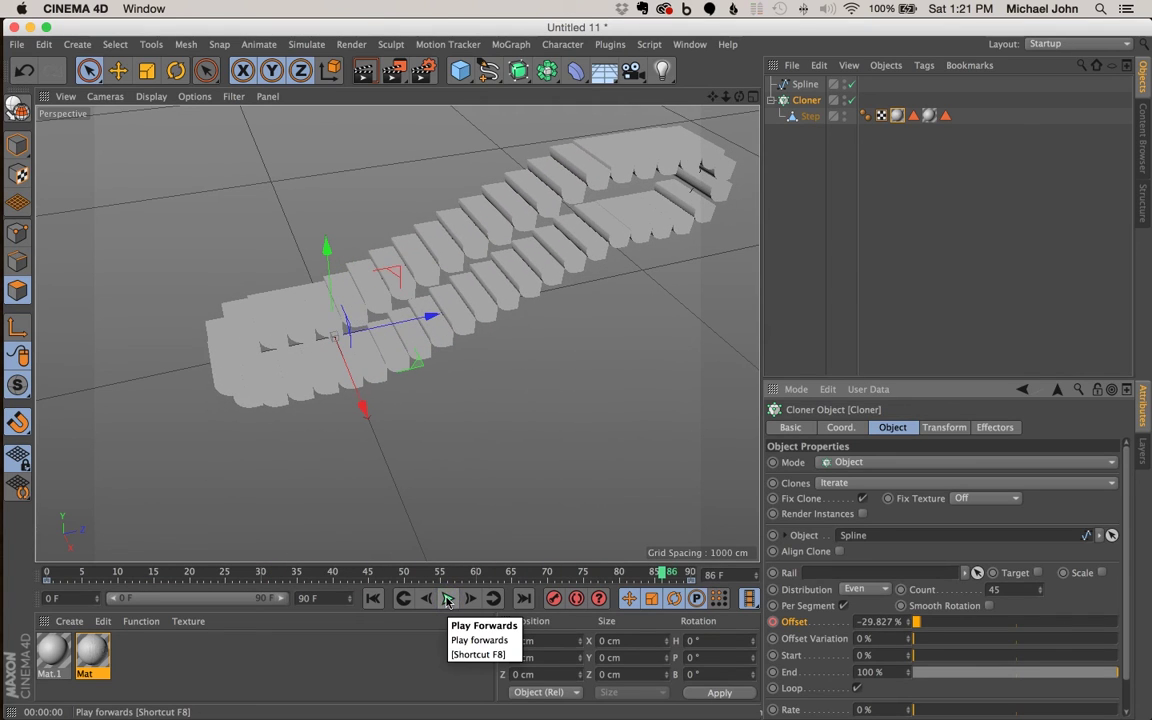